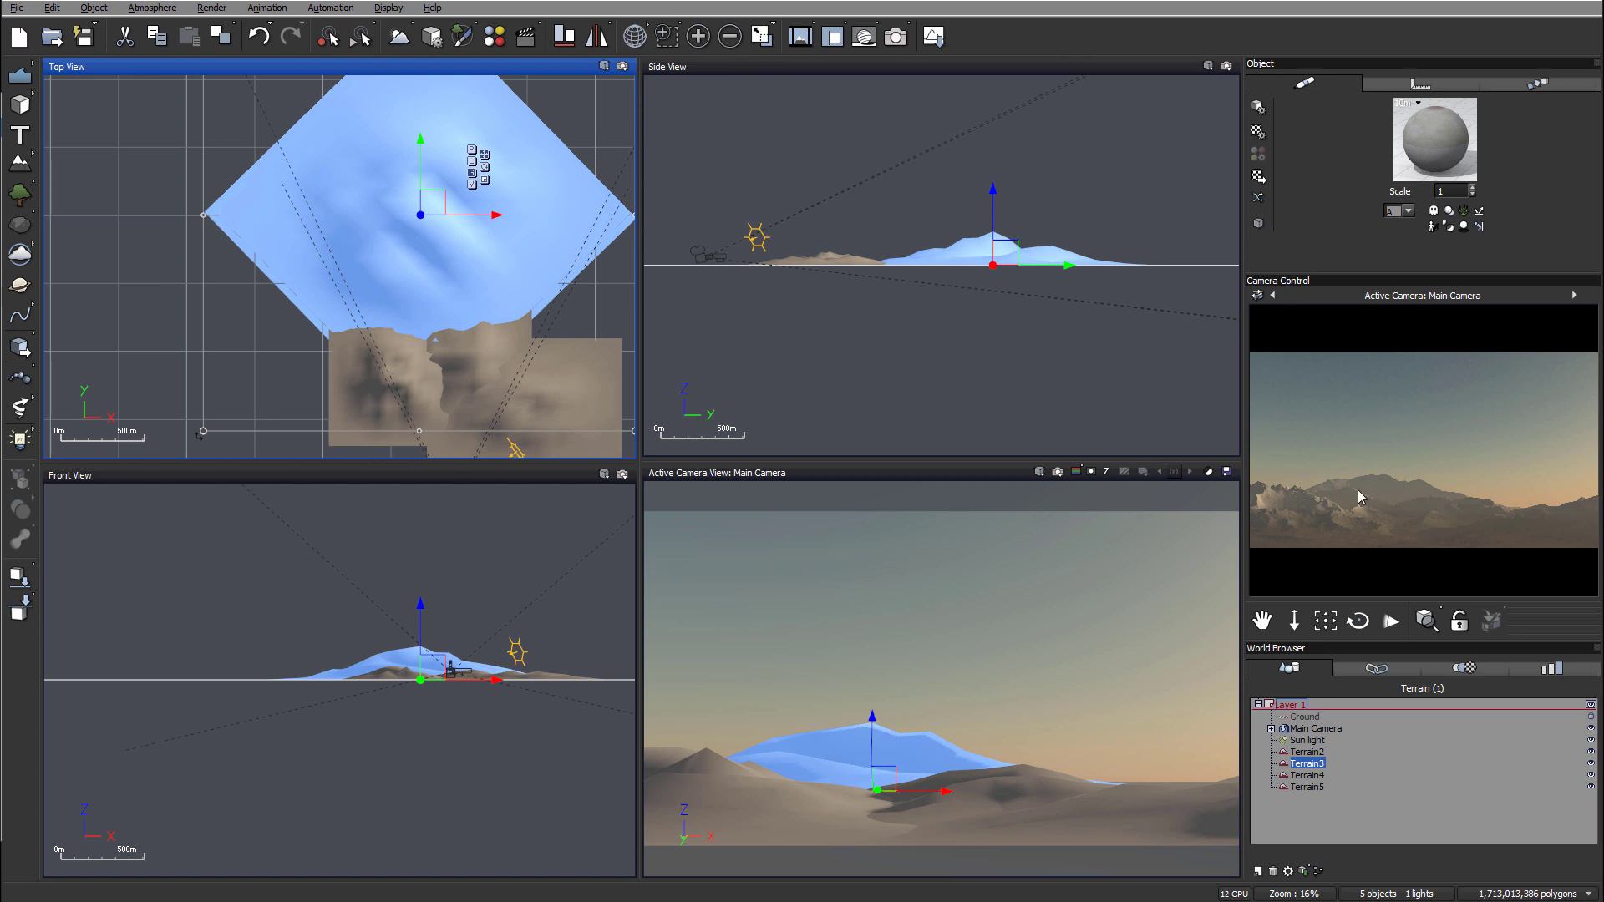
Step: Select the Main Camera and dolly it to frame the dunes with the mountains behind
click(1316, 729)
drag(1326, 620, 1325, 657)
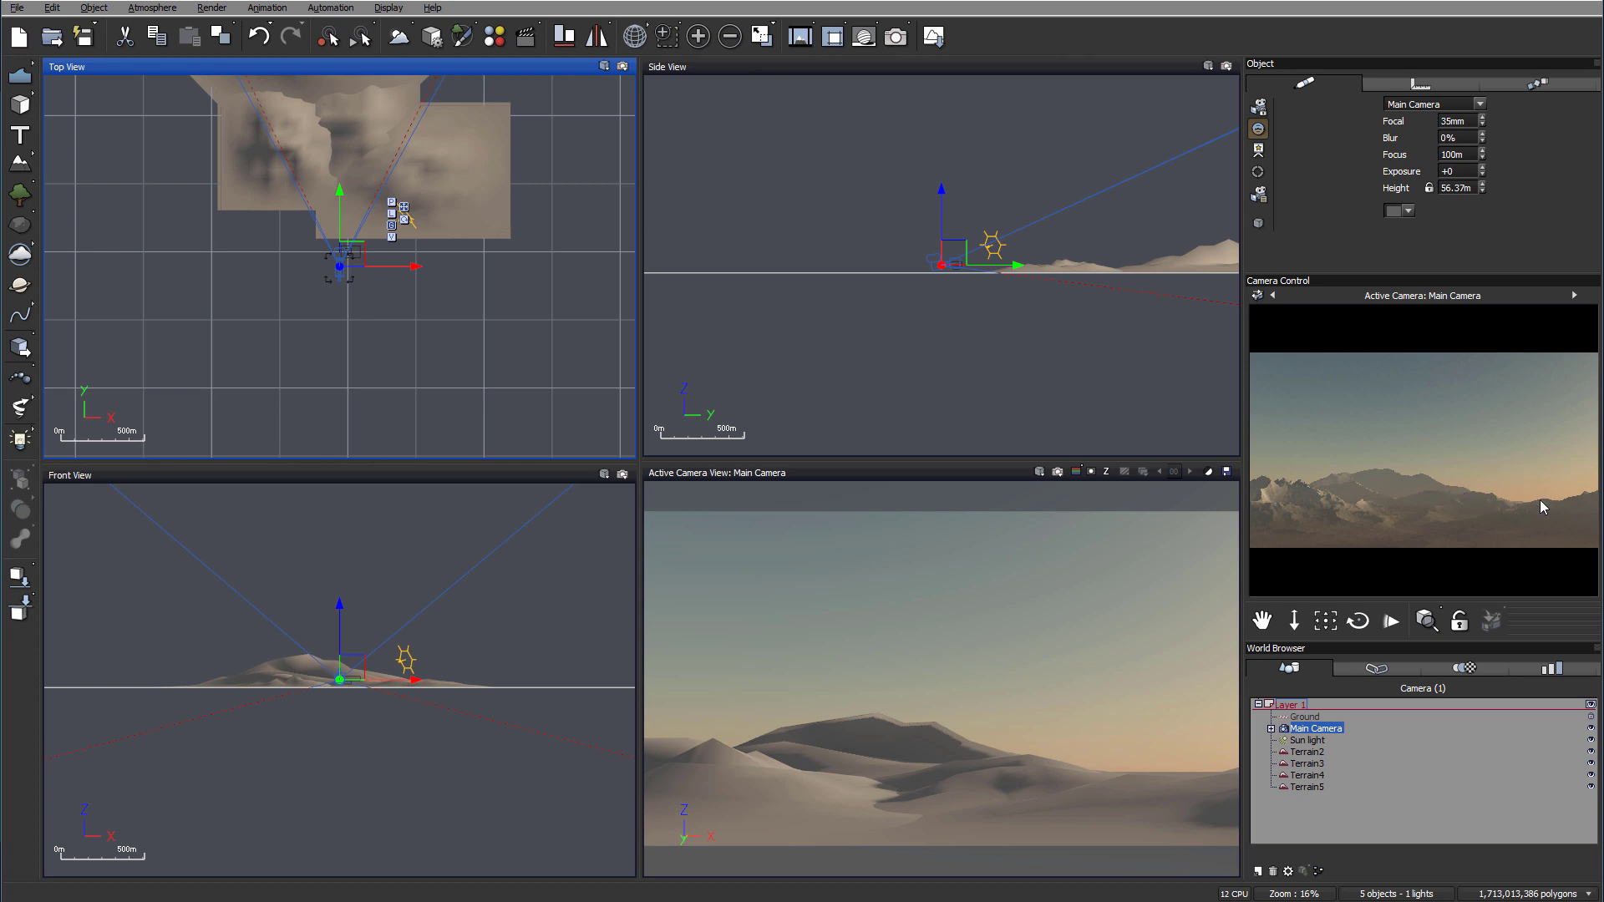
Step: Select the sun light, drag it over the terrain and fine-tune its height
click(1308, 740)
scroll(392, 344, up, 3)
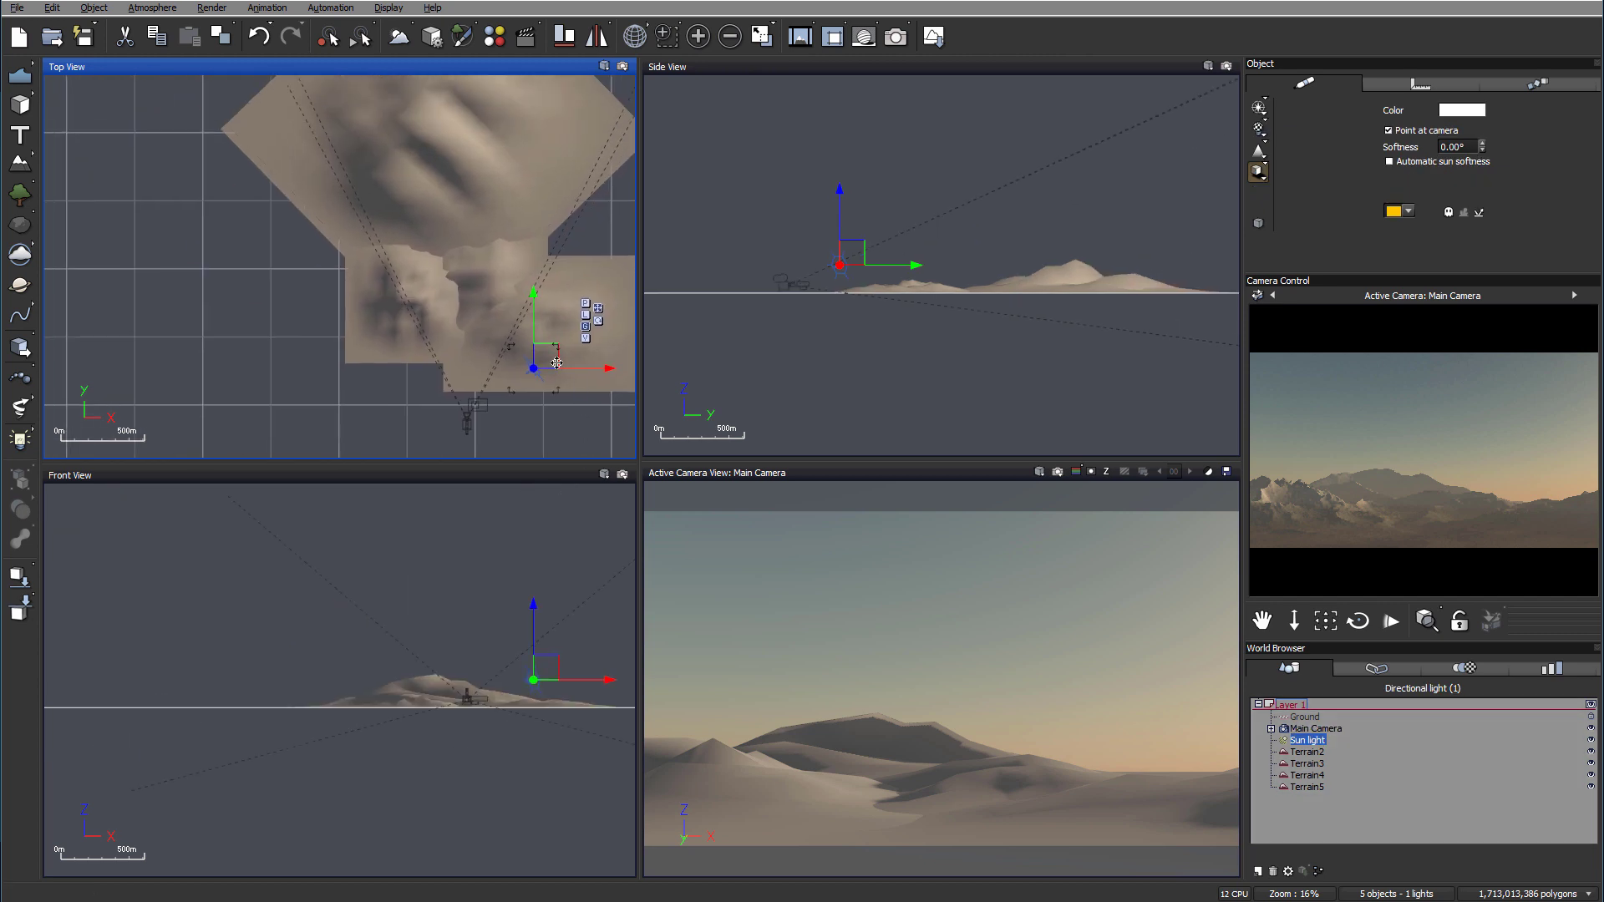
drag(547, 351, 540, 311)
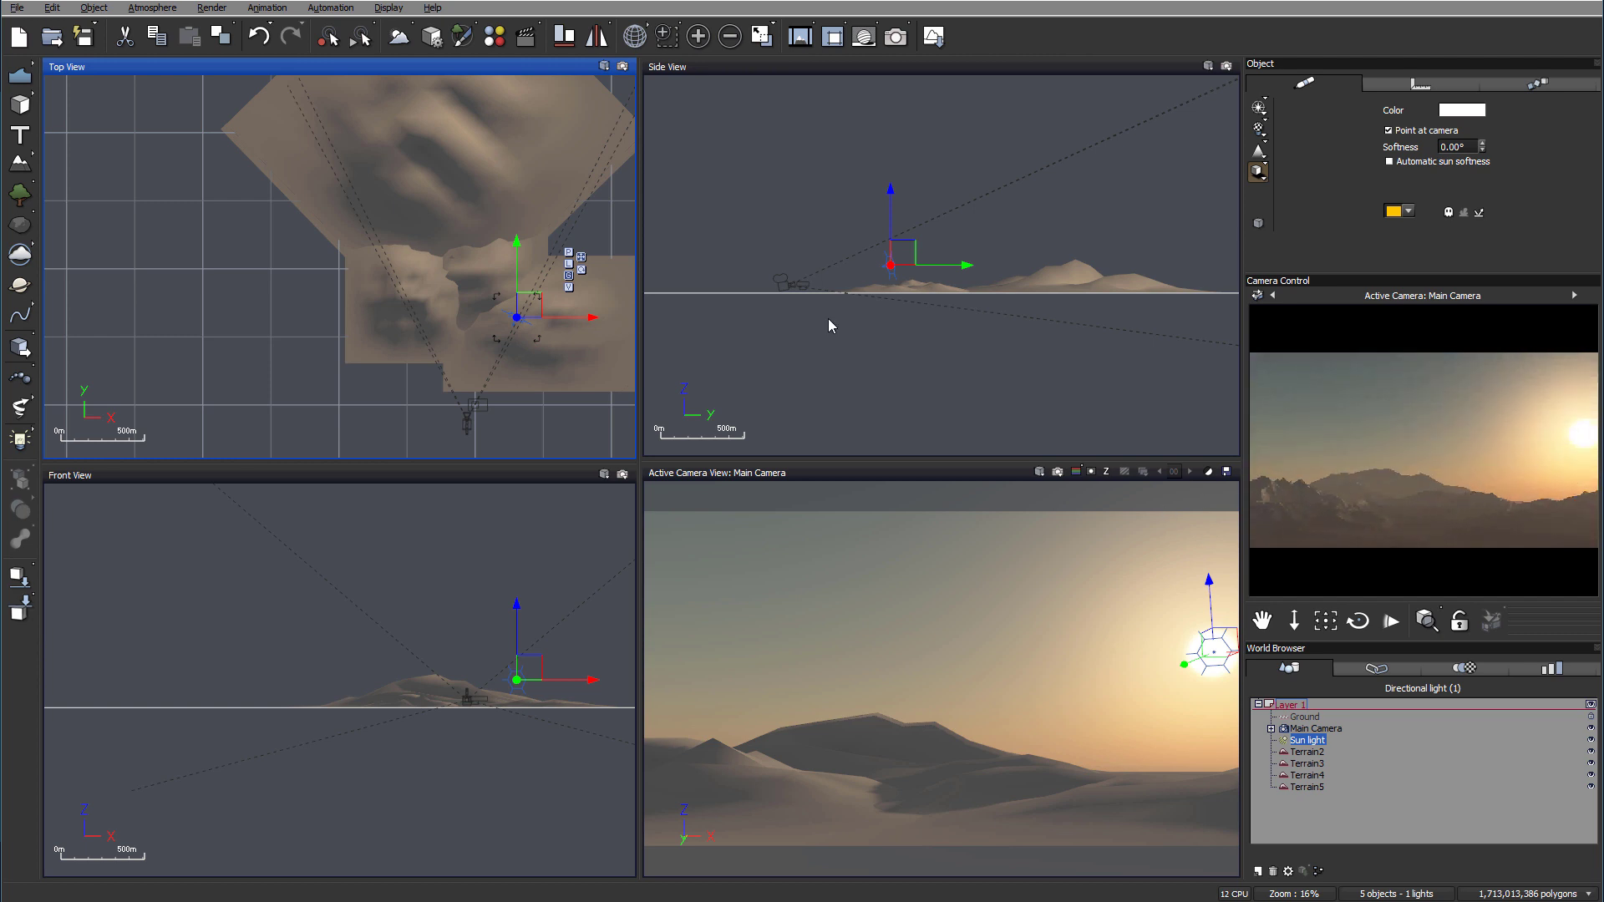
right_drag(605, 342, 497, 246)
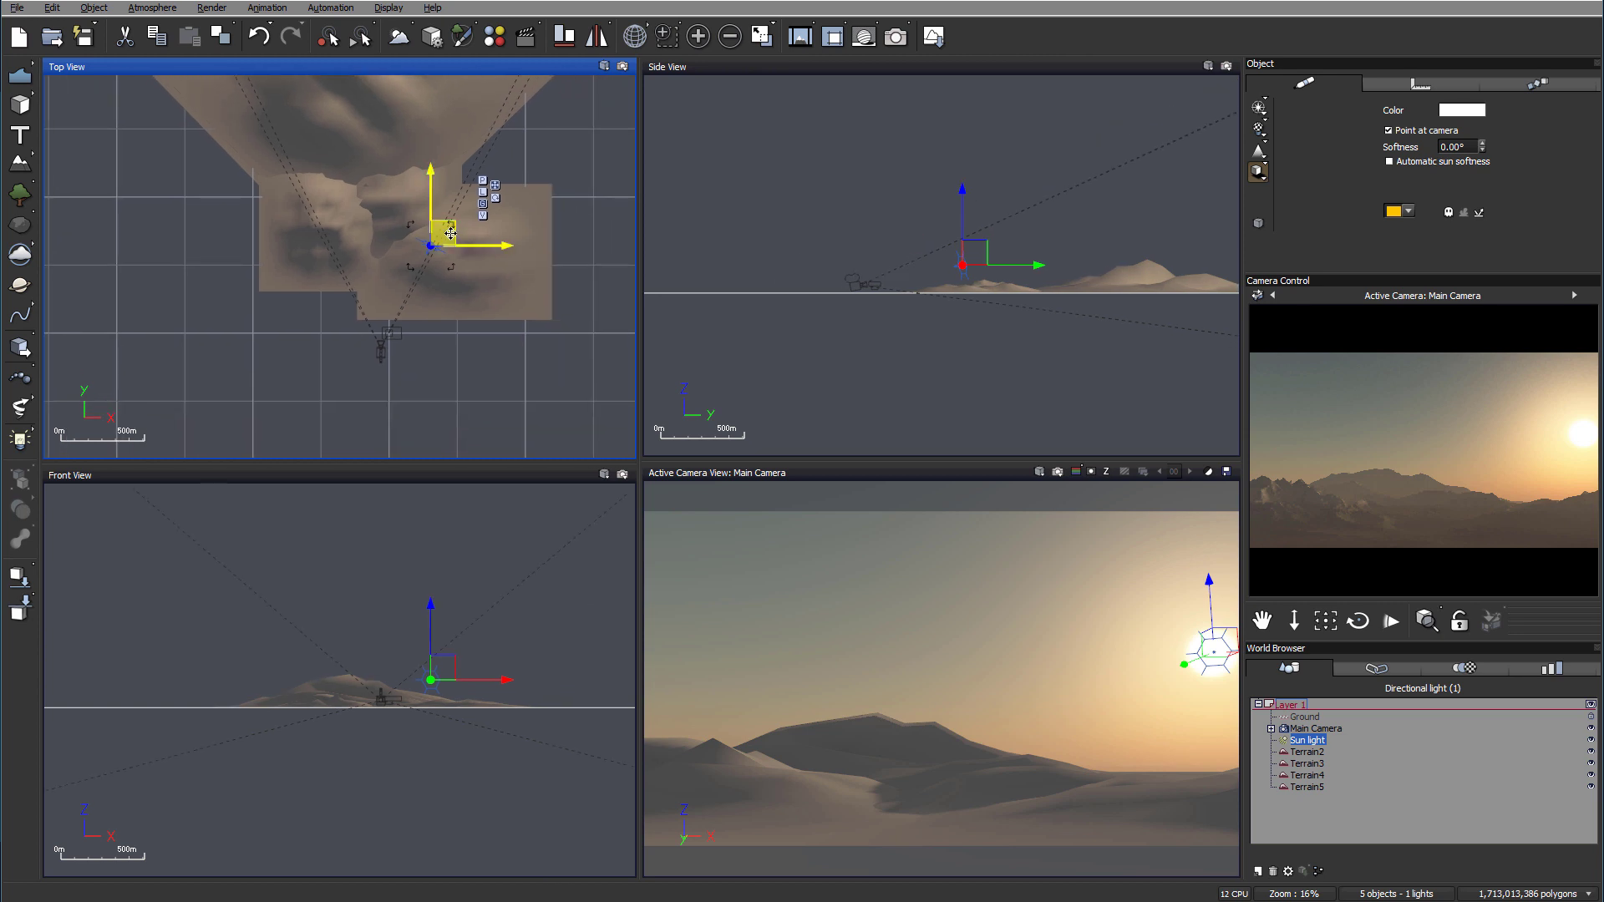
drag(451, 234, 507, 293)
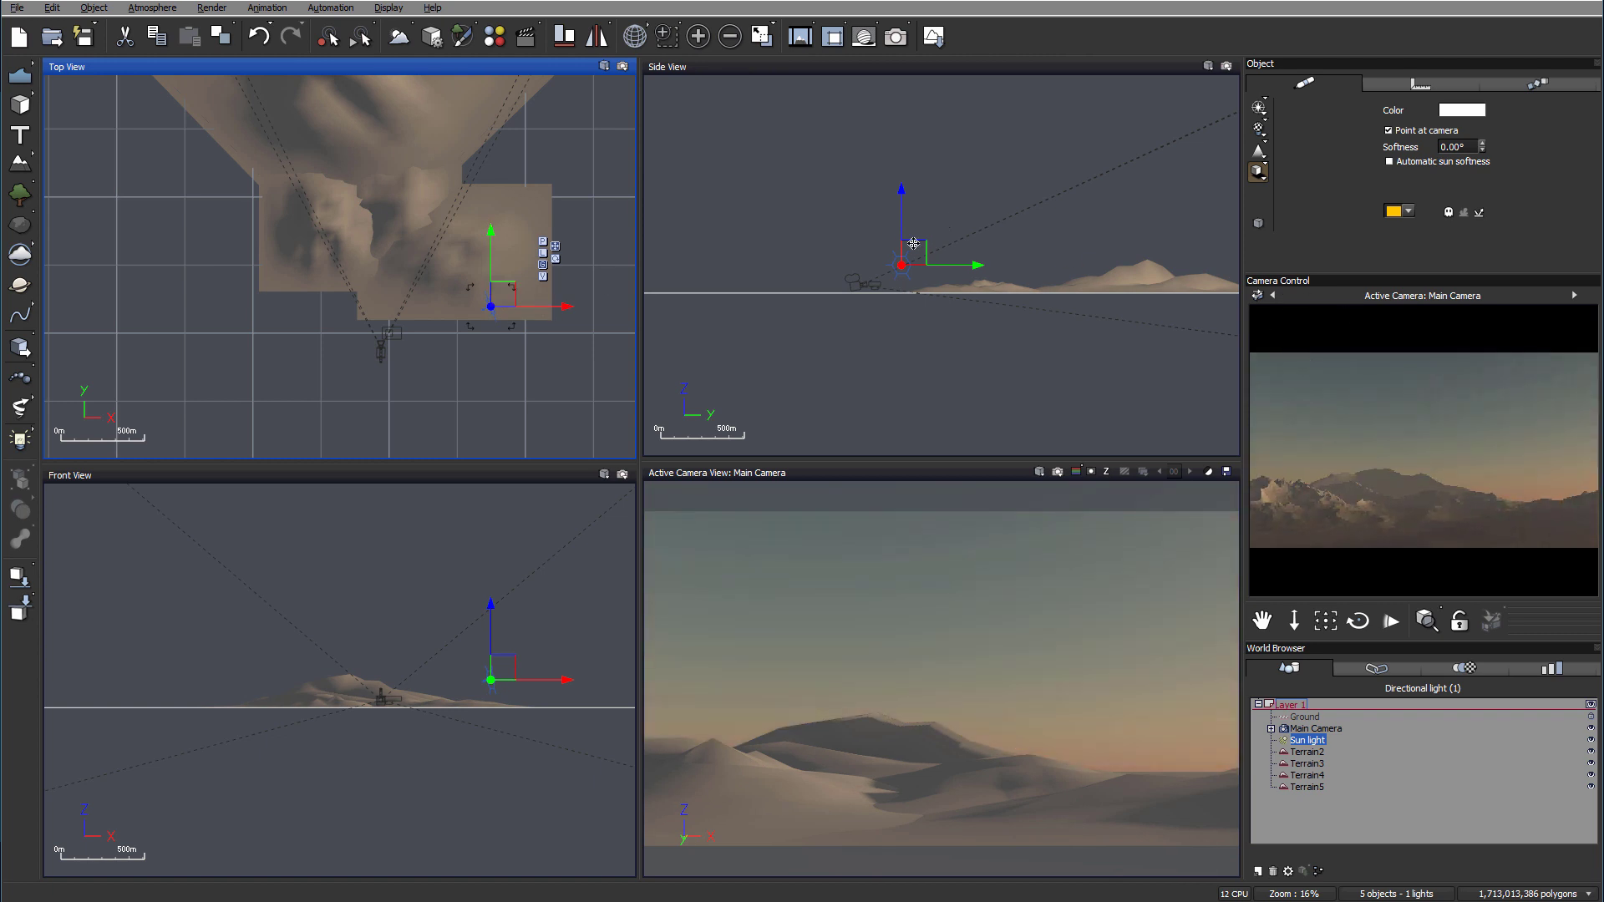
drag(913, 246, 913, 243)
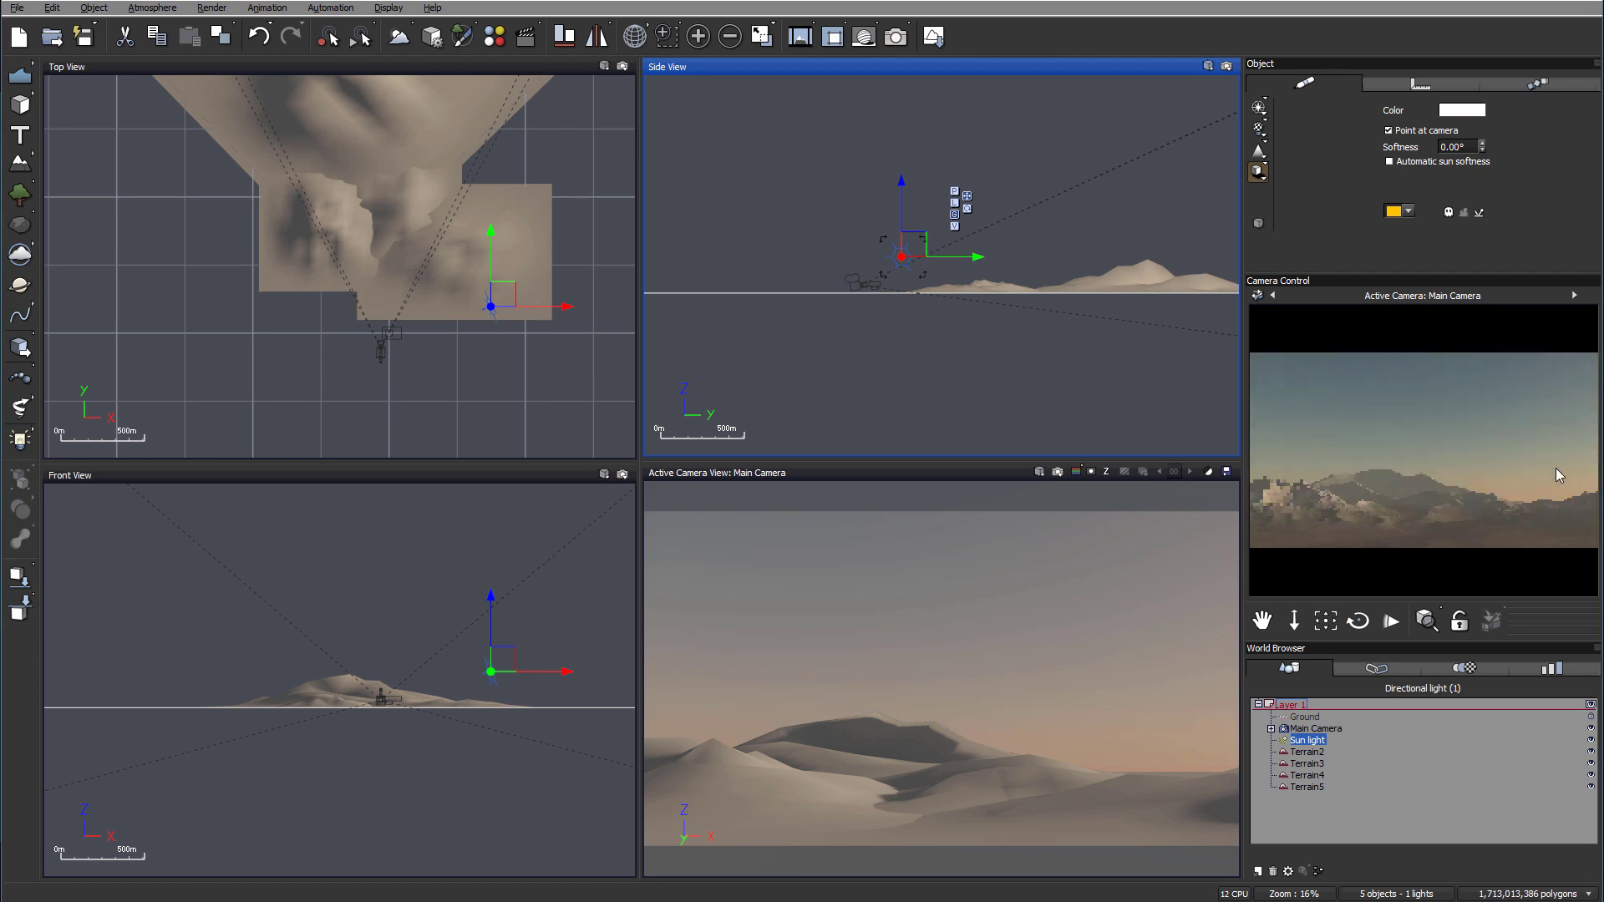
key(ctrl+z)
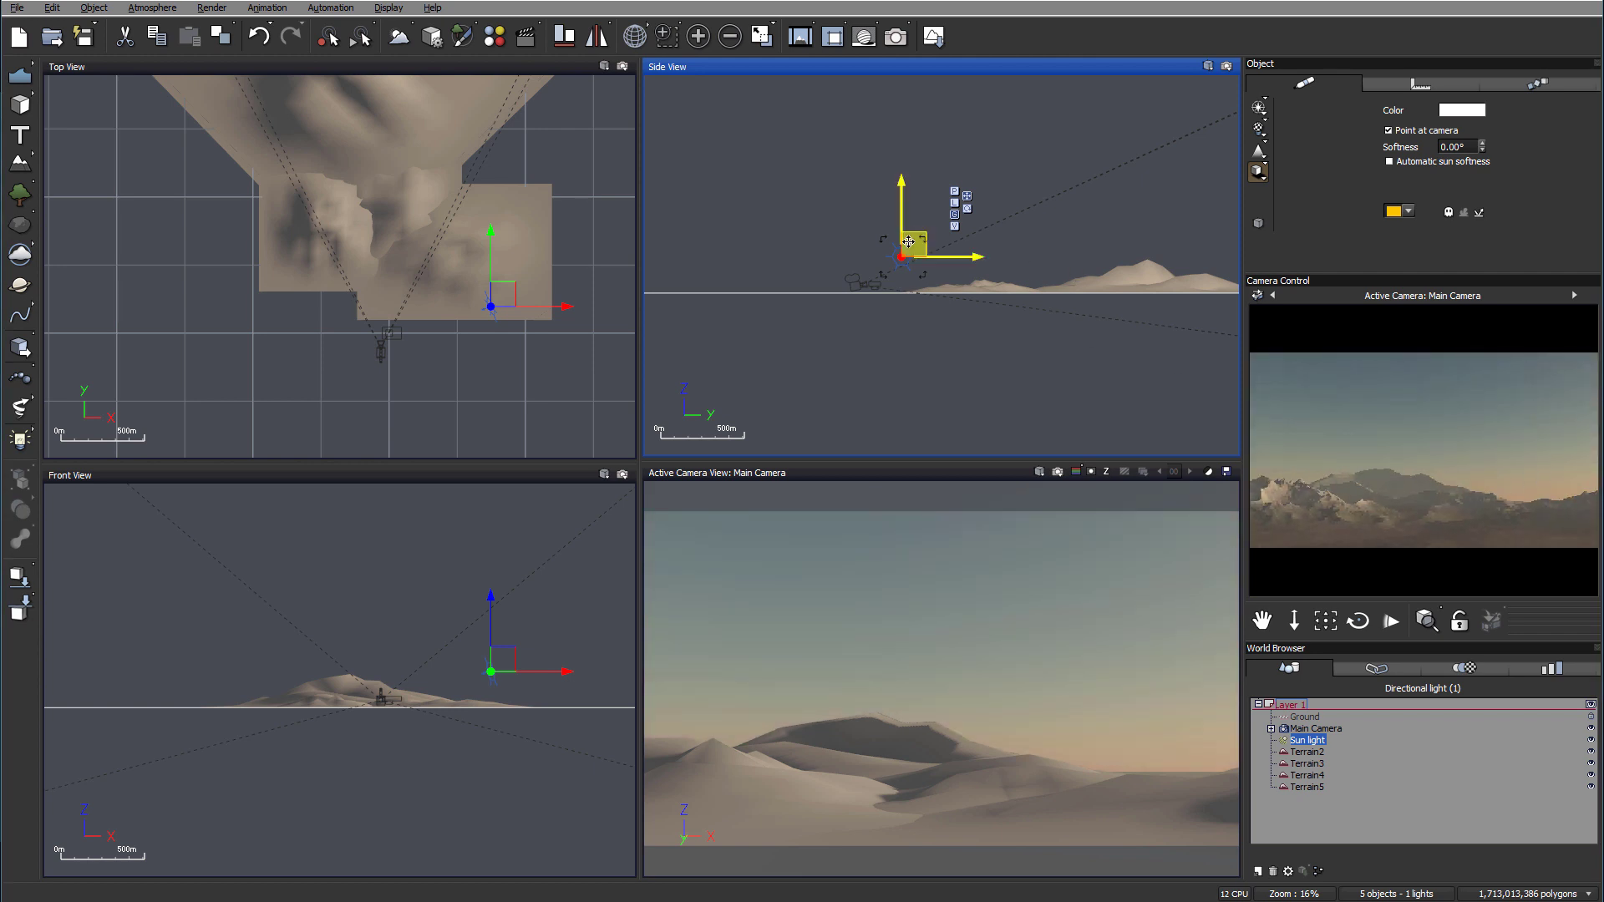
drag(913, 247, 915, 253)
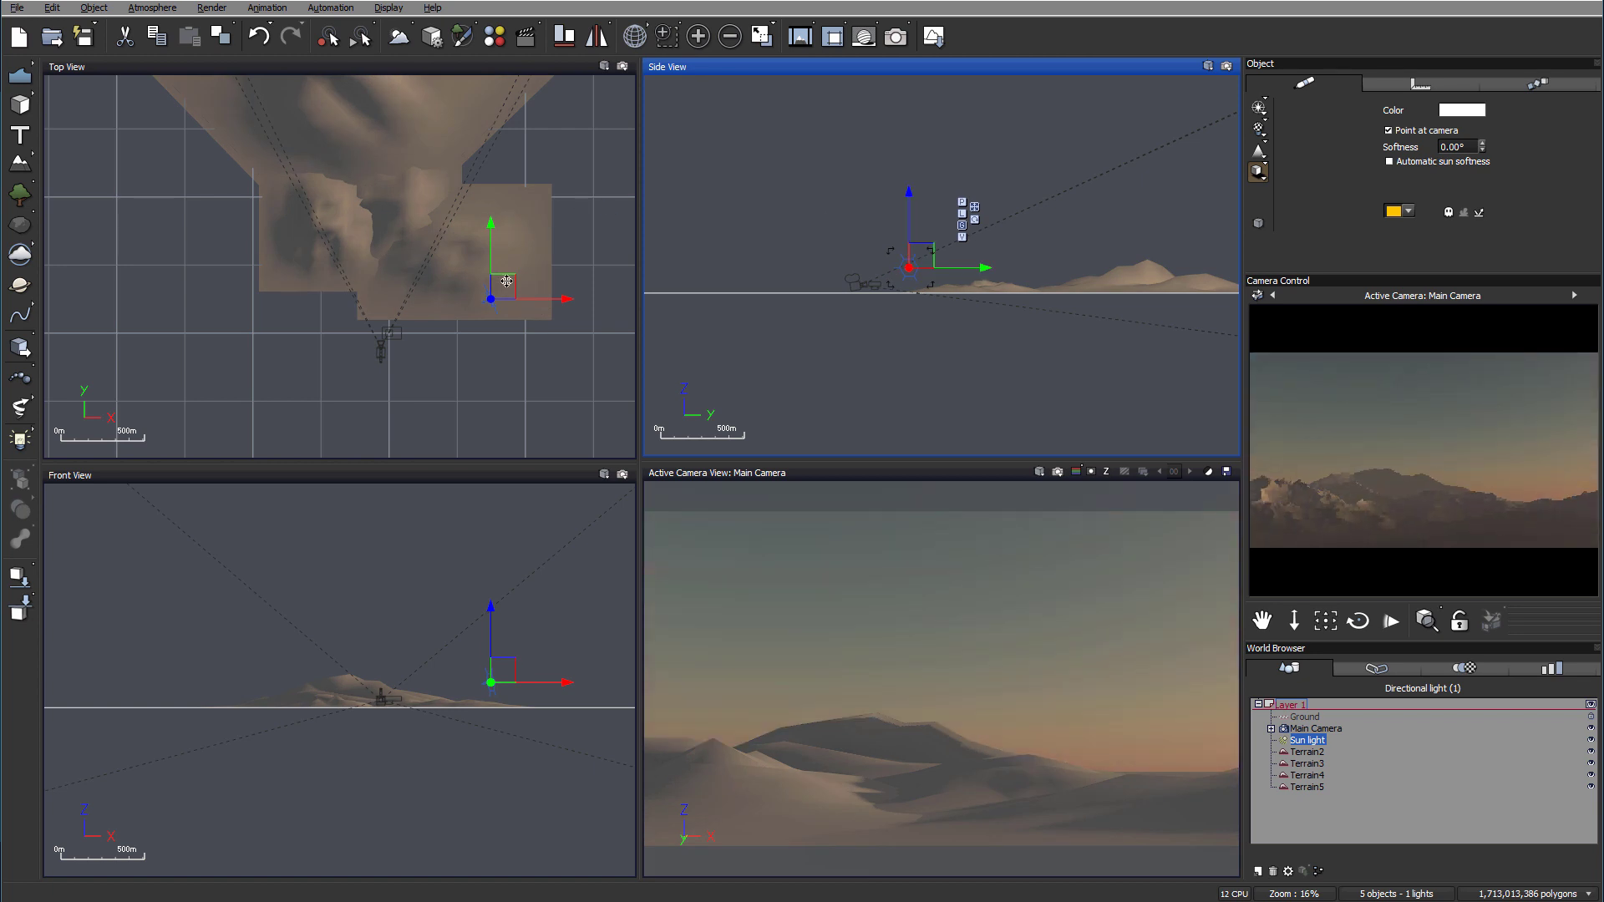
Step: Refine the sun's position so it lights the dunes from outside the shot
drag(506, 283, 453, 182)
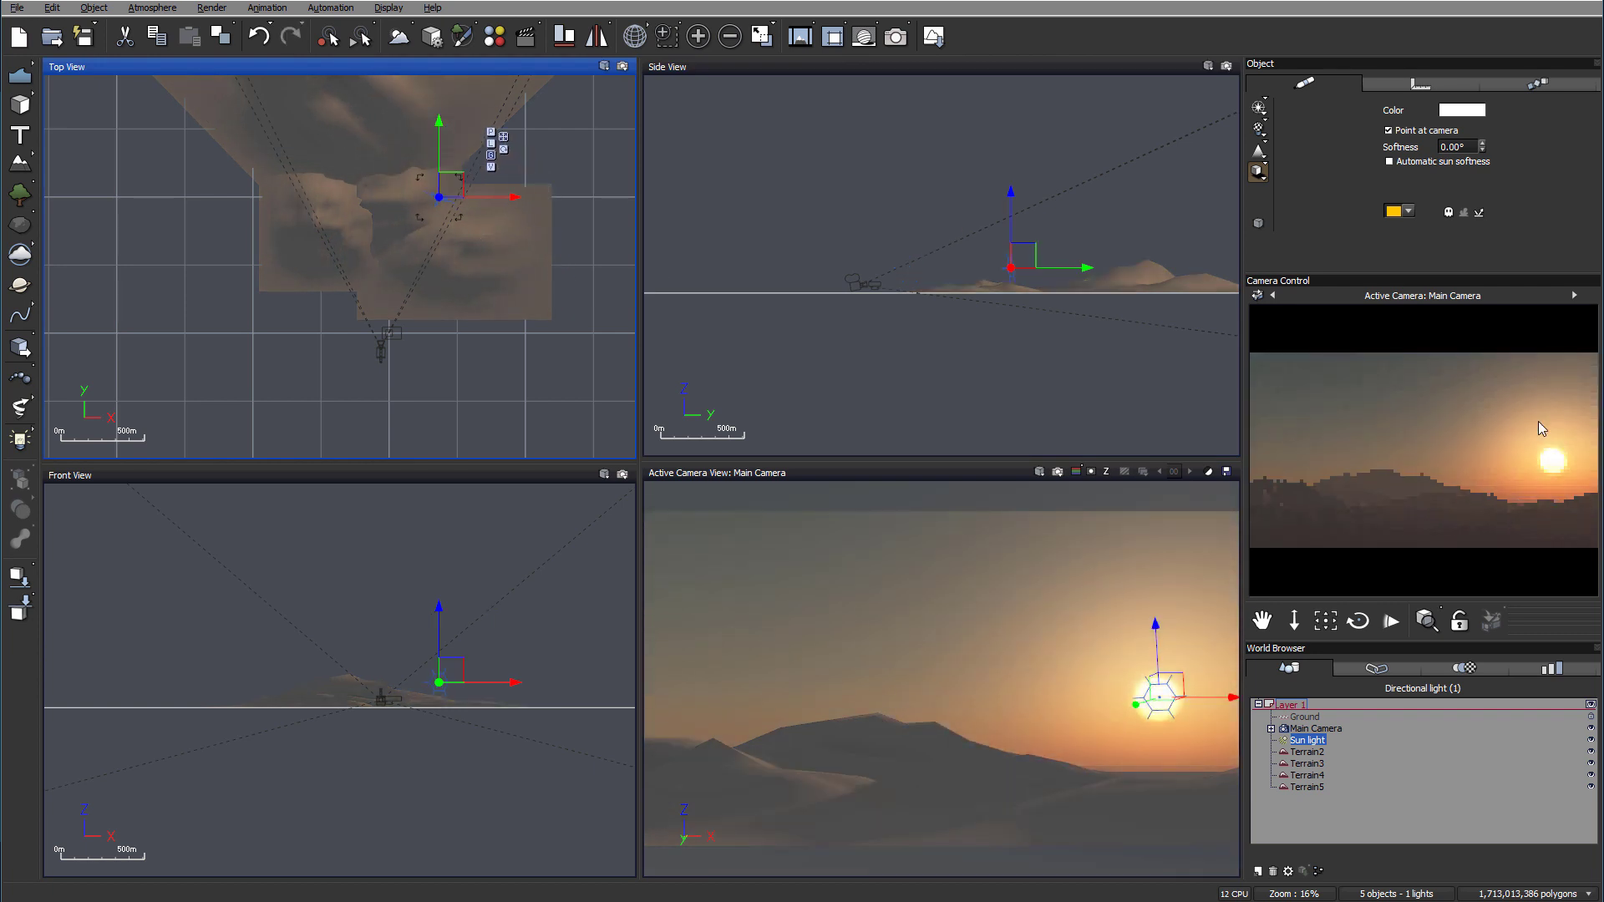
drag(1011, 255, 1011, 235)
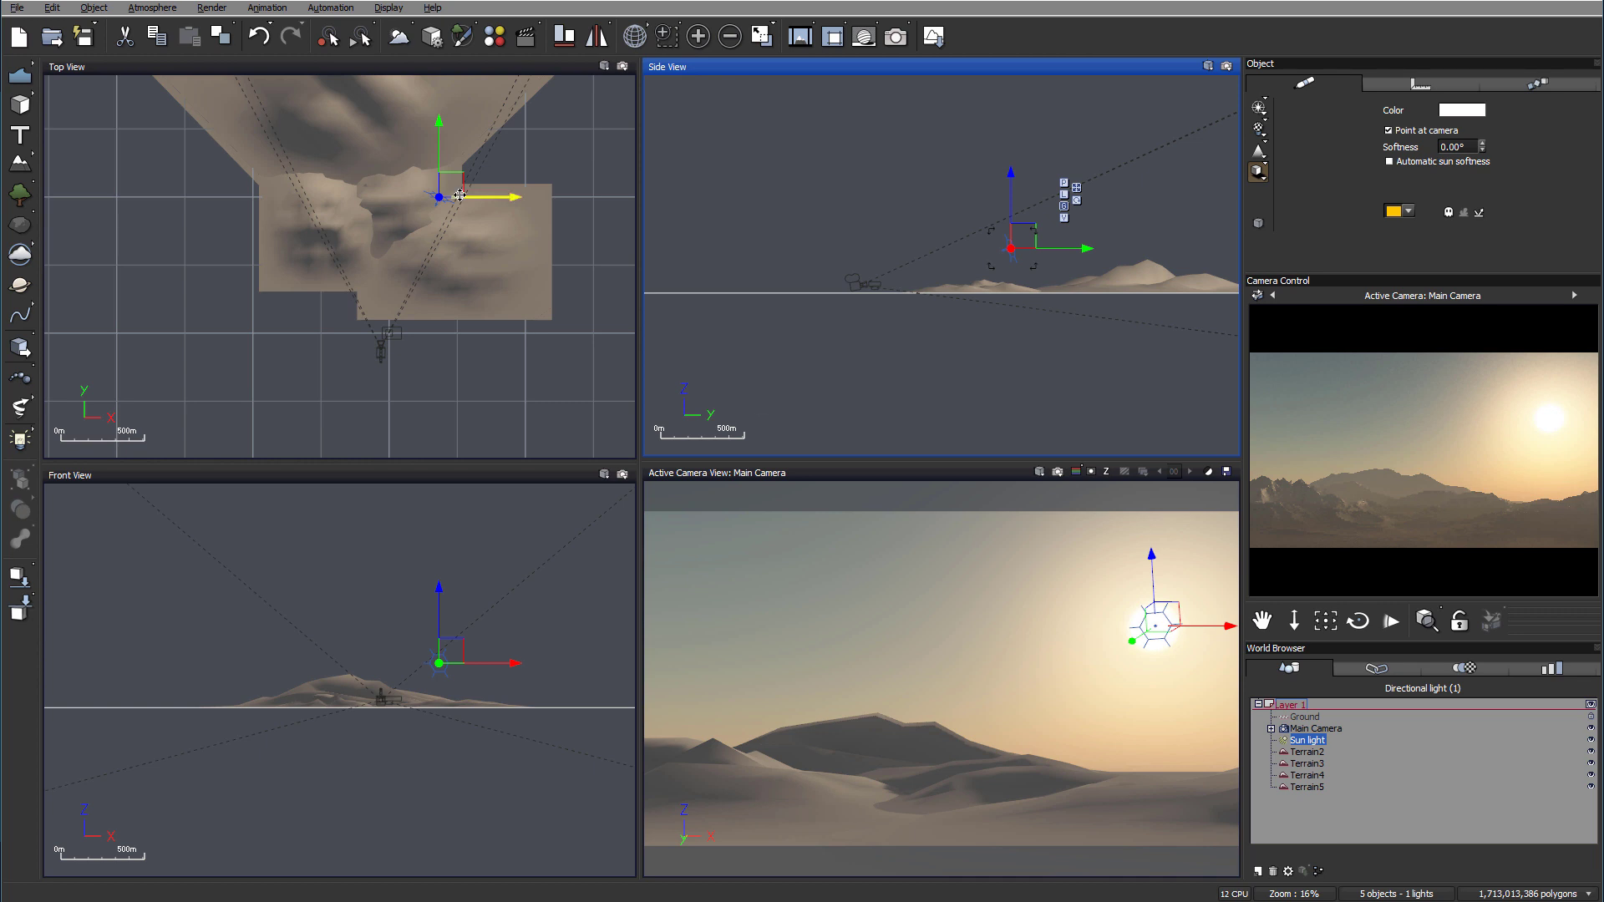
drag(460, 182, 504, 279)
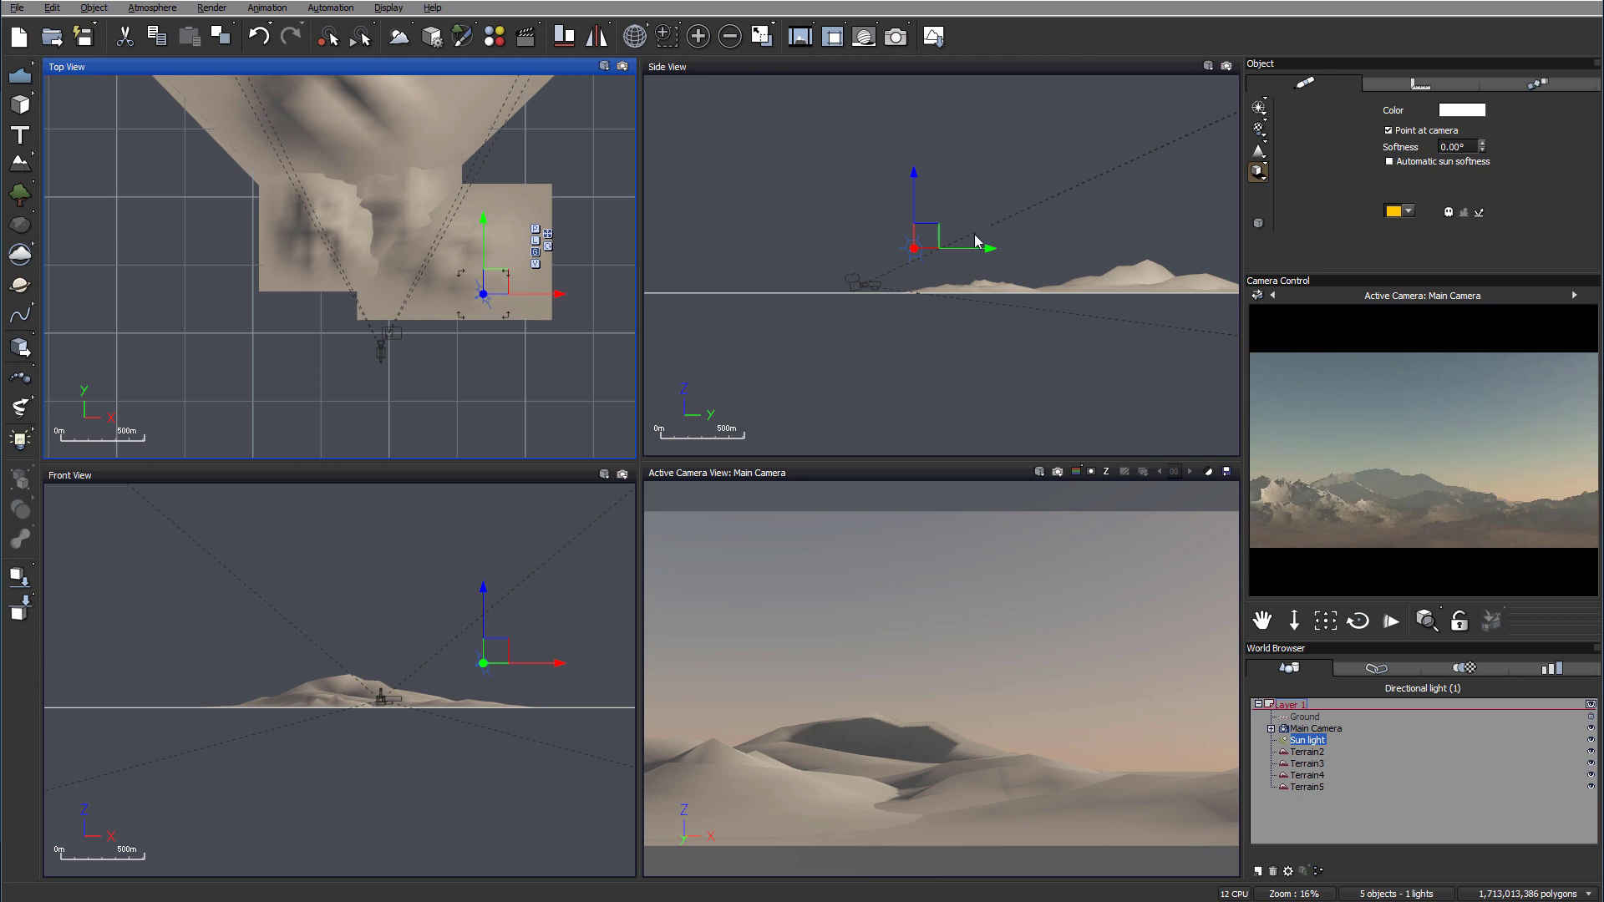
drag(922, 236, 922, 244)
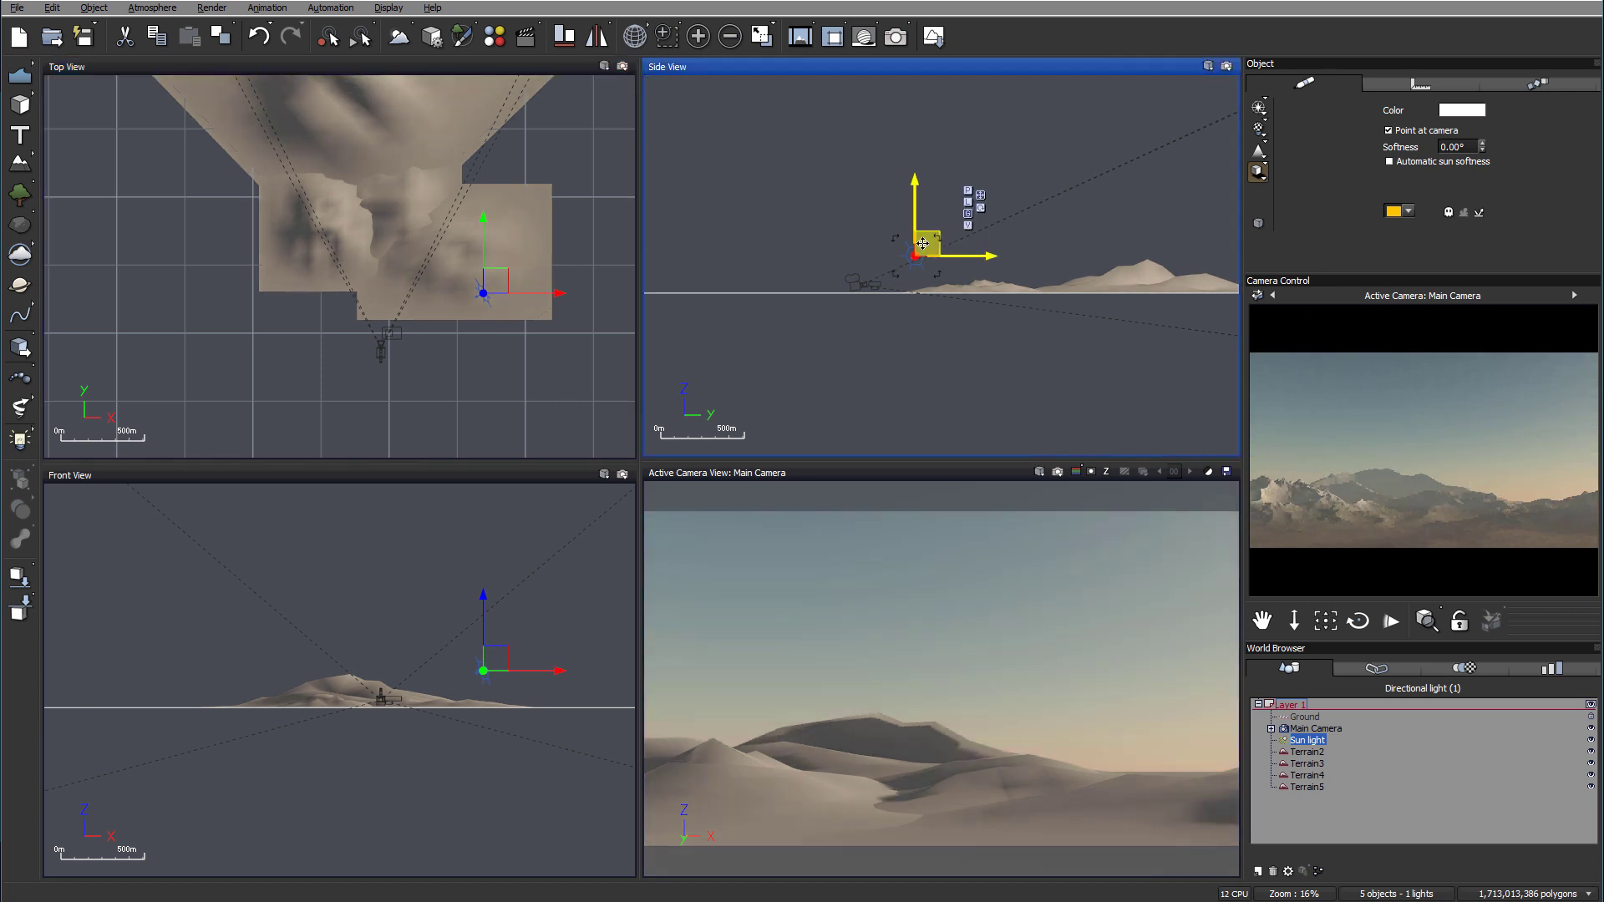
right_click(1457, 413)
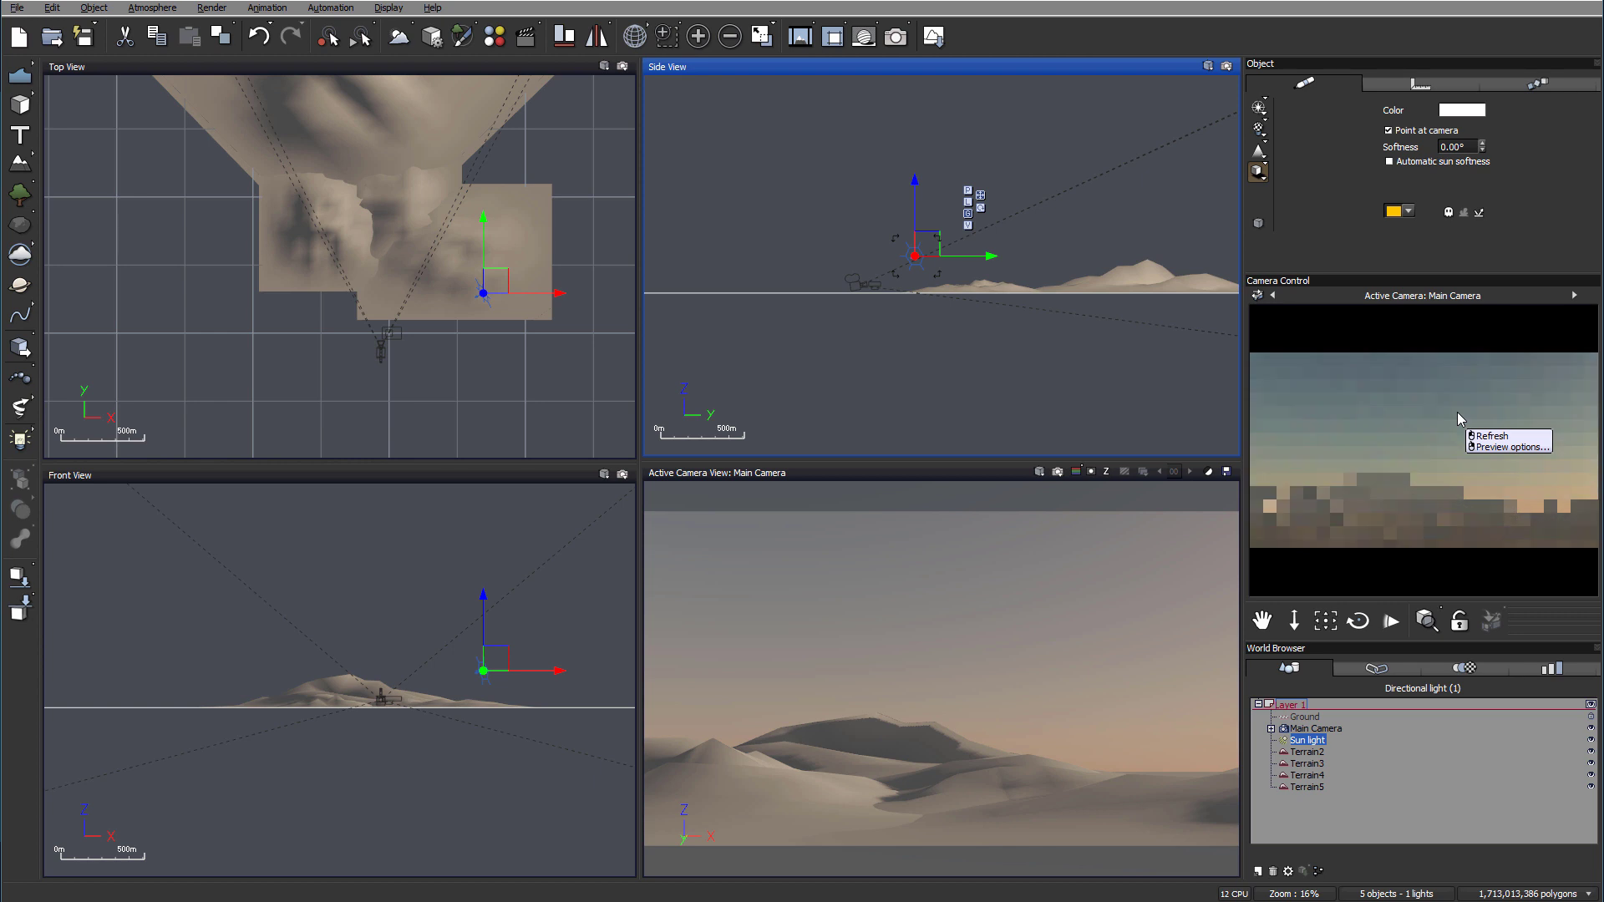
click(969, 215)
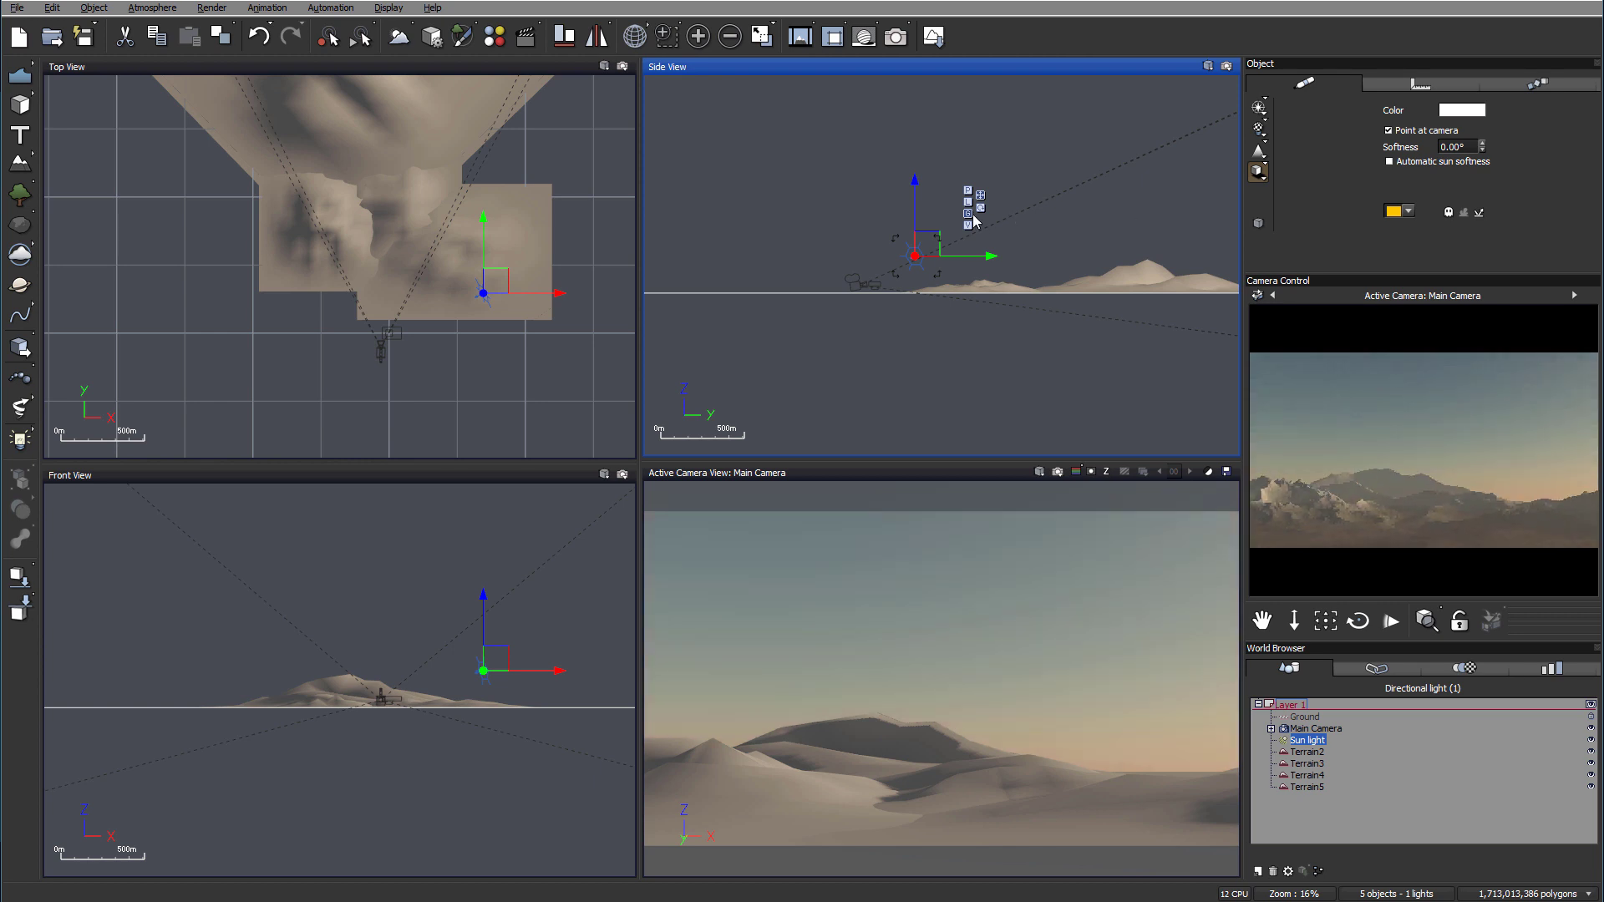
Step: Open the Atmosphere Editor and test Sky ground density, leaving it at 100%
click(159, 8)
click(177, 159)
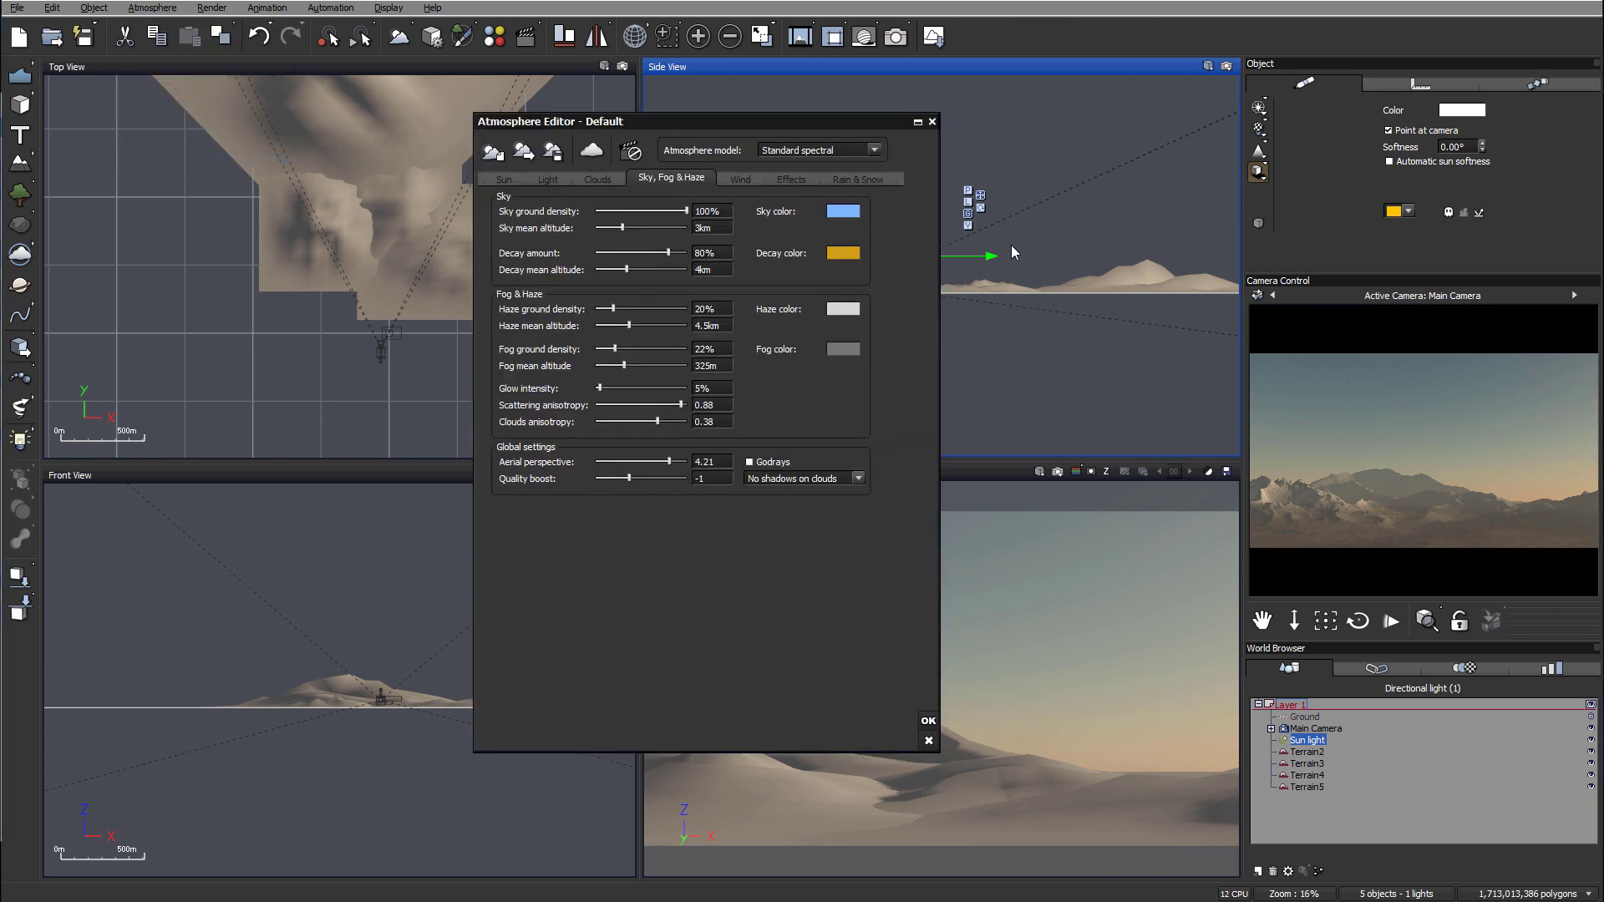
mouse_move(821, 122)
mouse_down()
mouse_move(741, 215)
mouse_move(805, 113)
mouse_up()
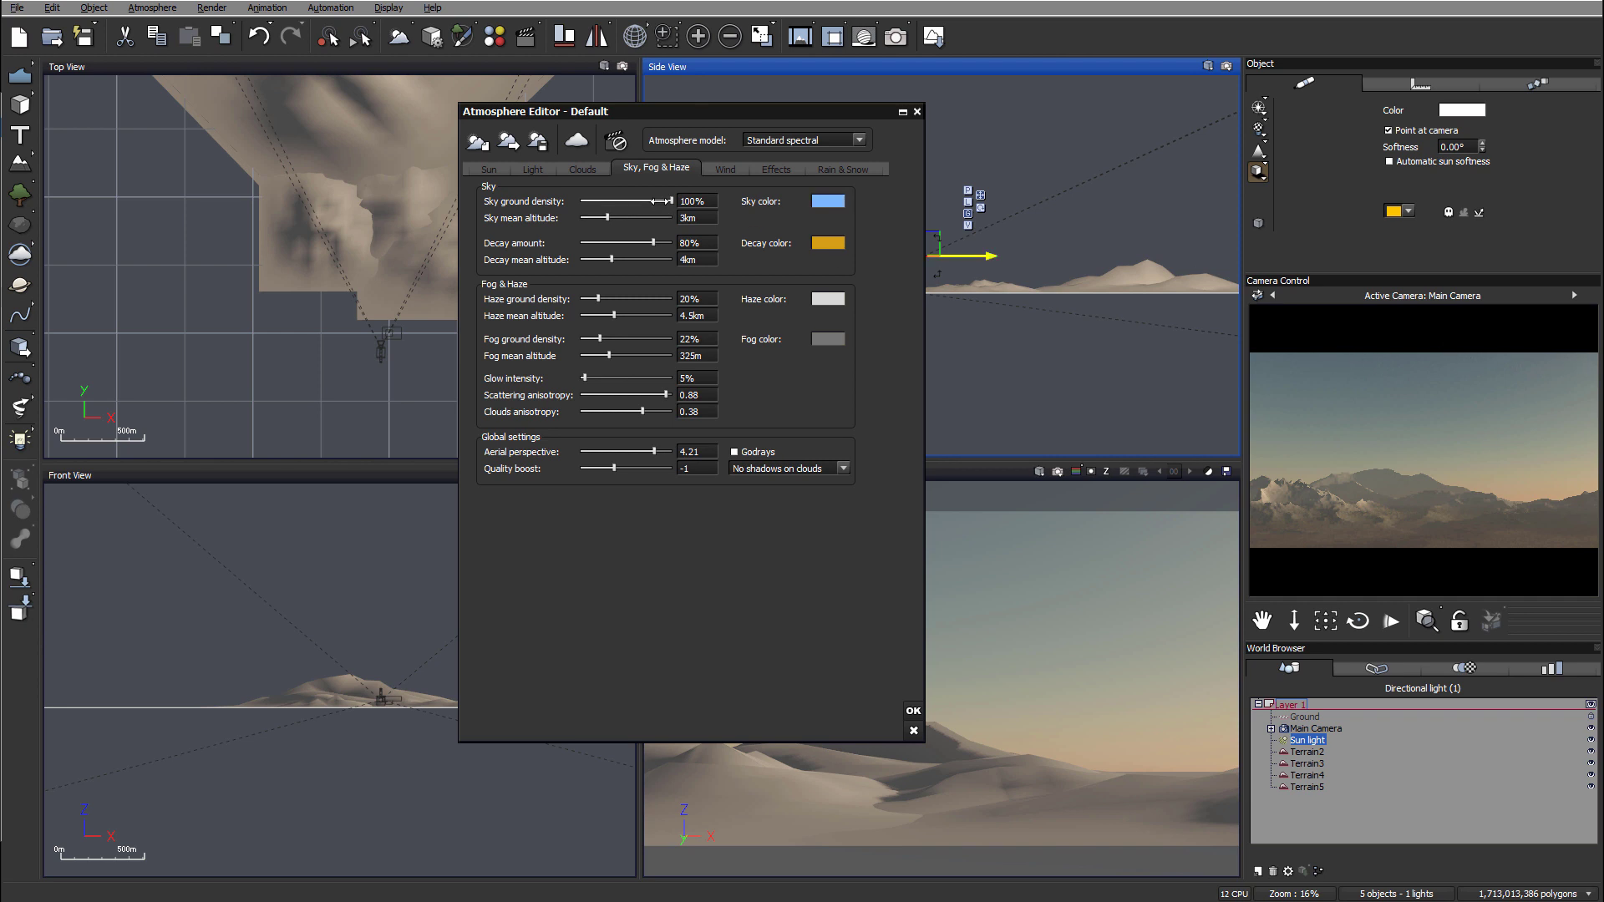
drag(670, 202, 622, 201)
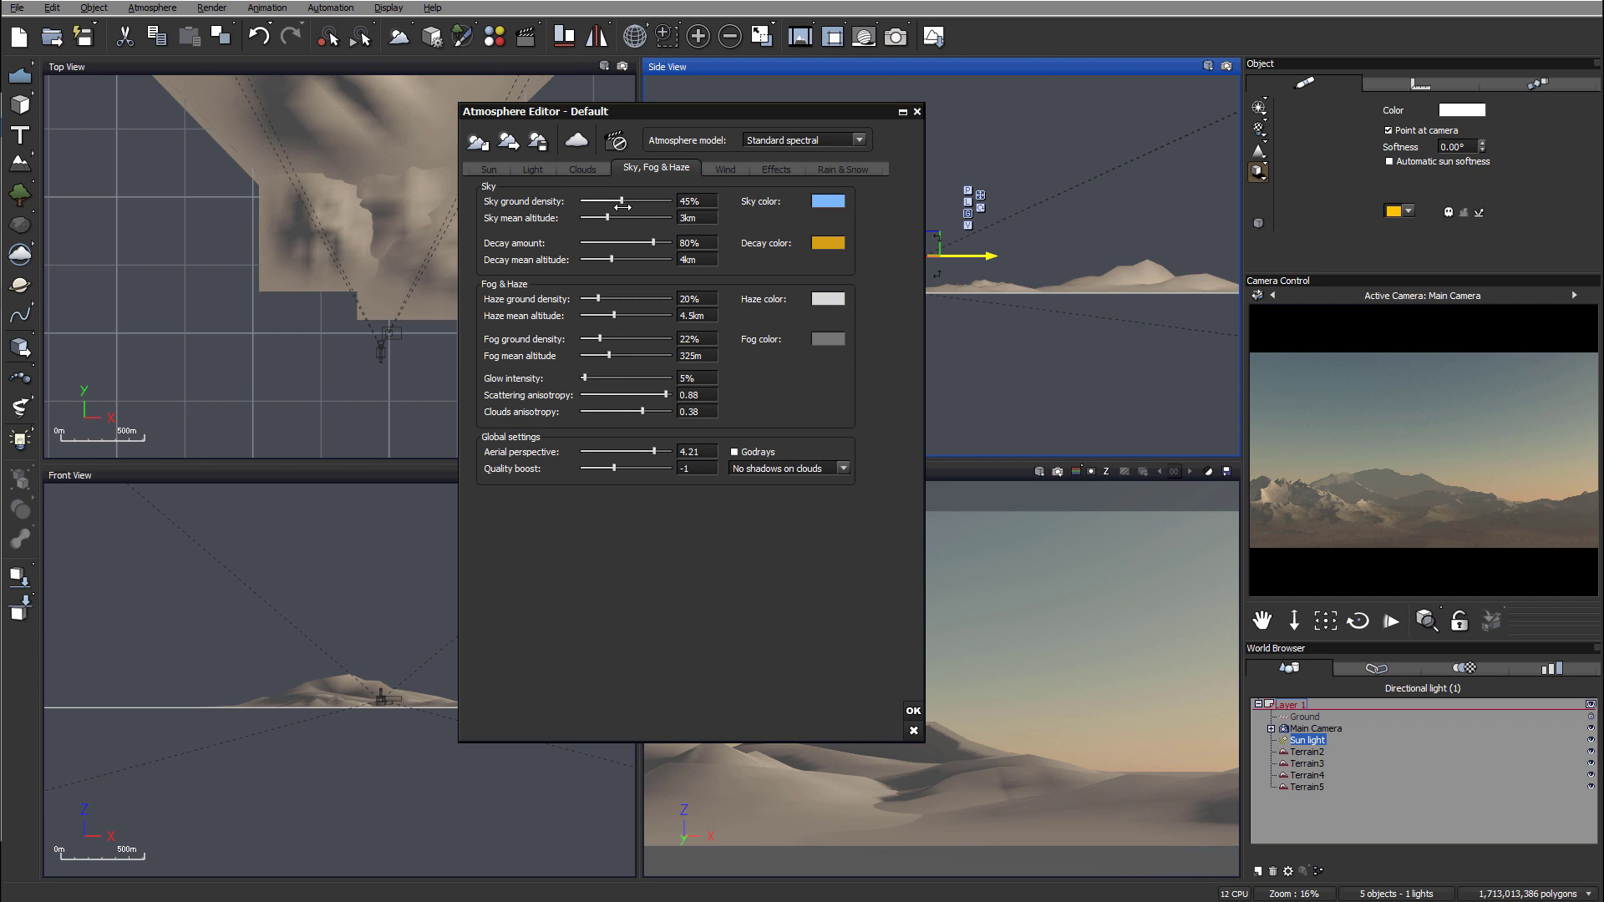
right_click(1440, 414)
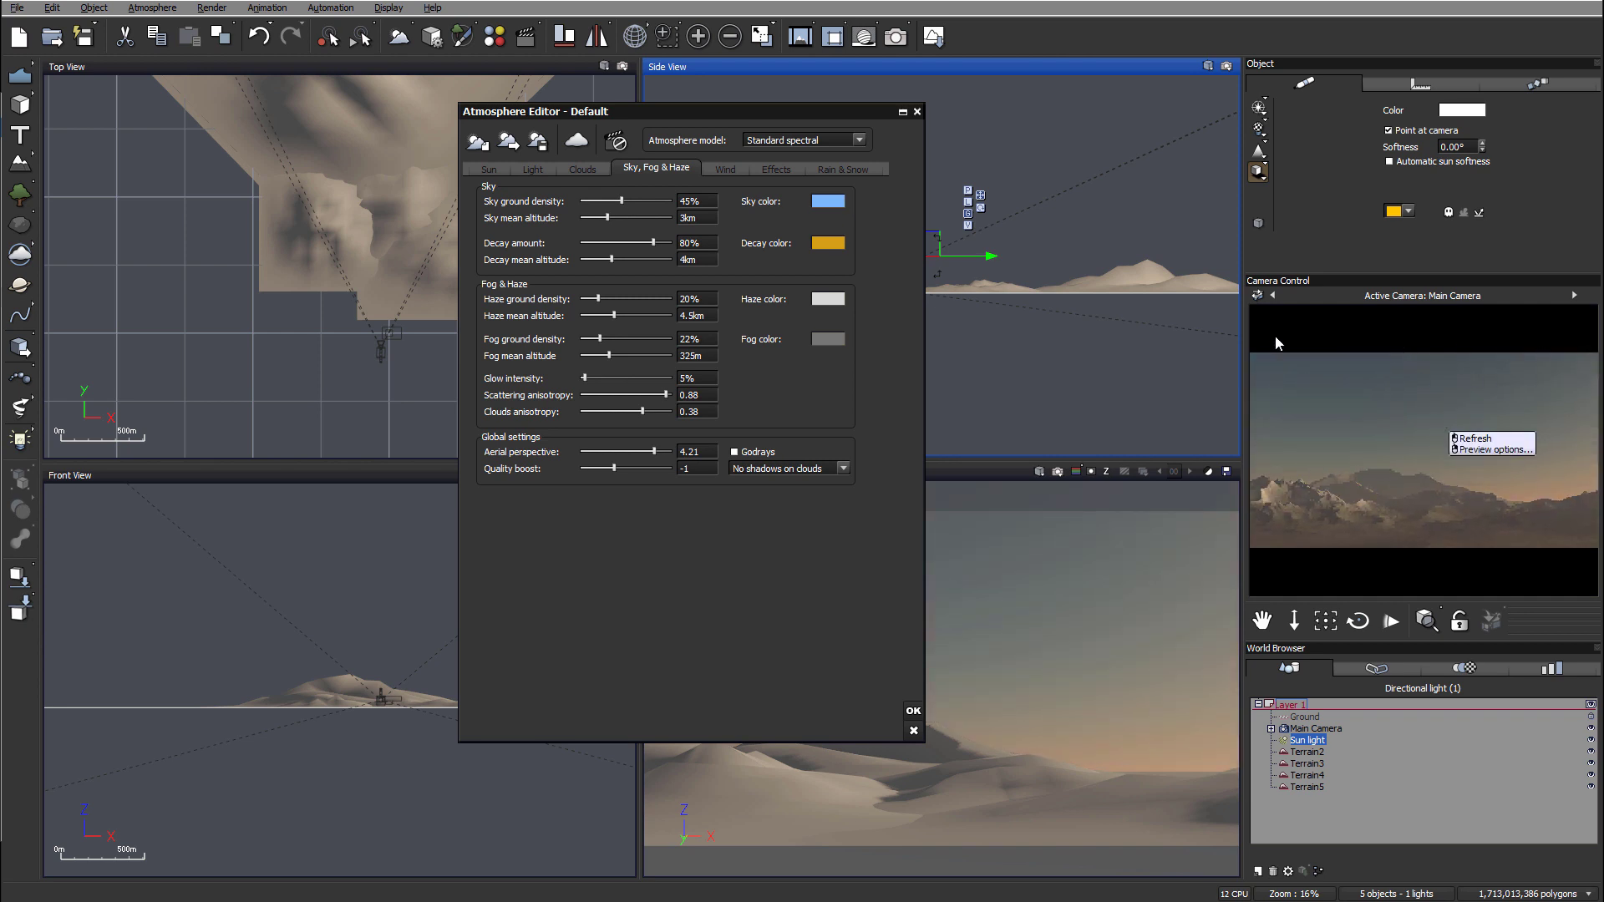
click(1367, 443)
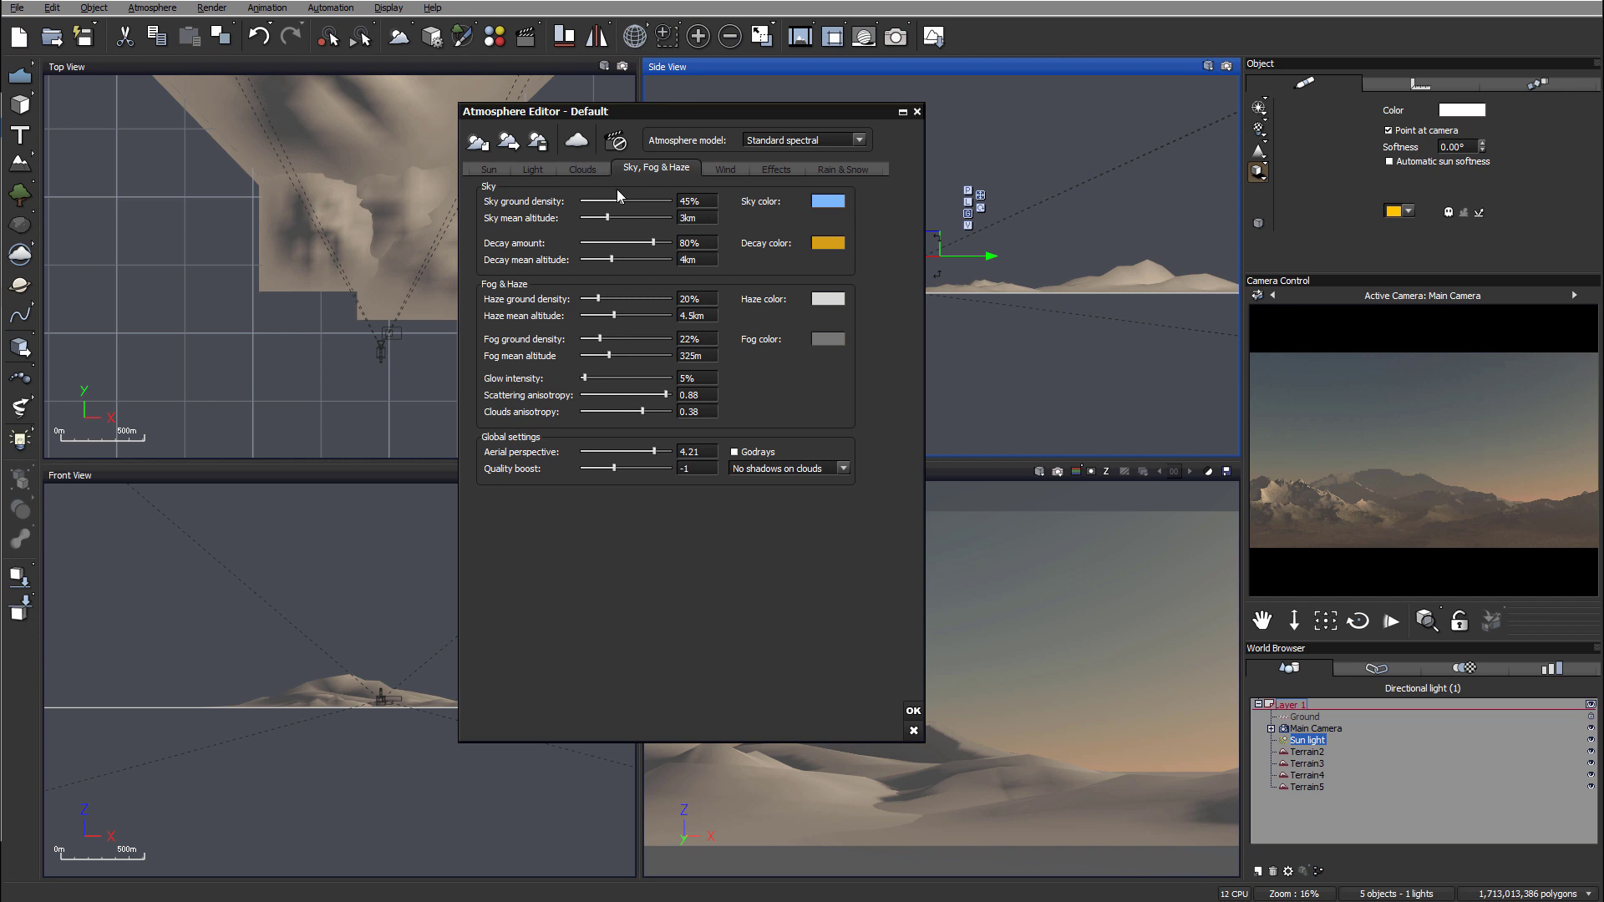
drag(622, 200, 672, 200)
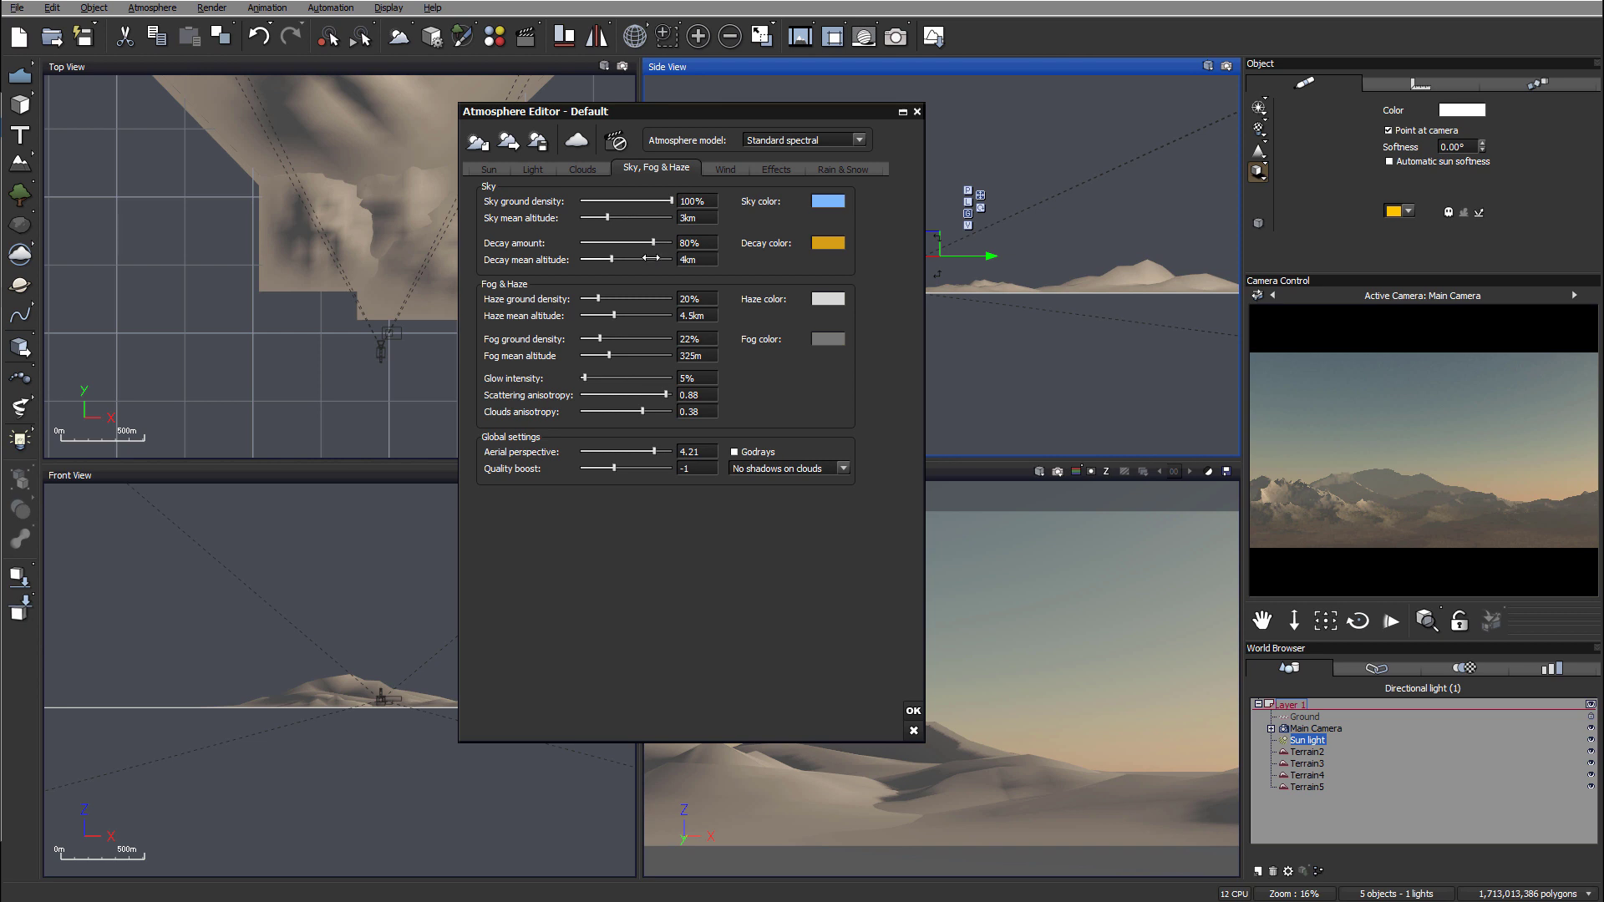
Step: Try Decay mean altitude values around 4km and set Decay amount to 70%
drag(651, 259, 644, 261)
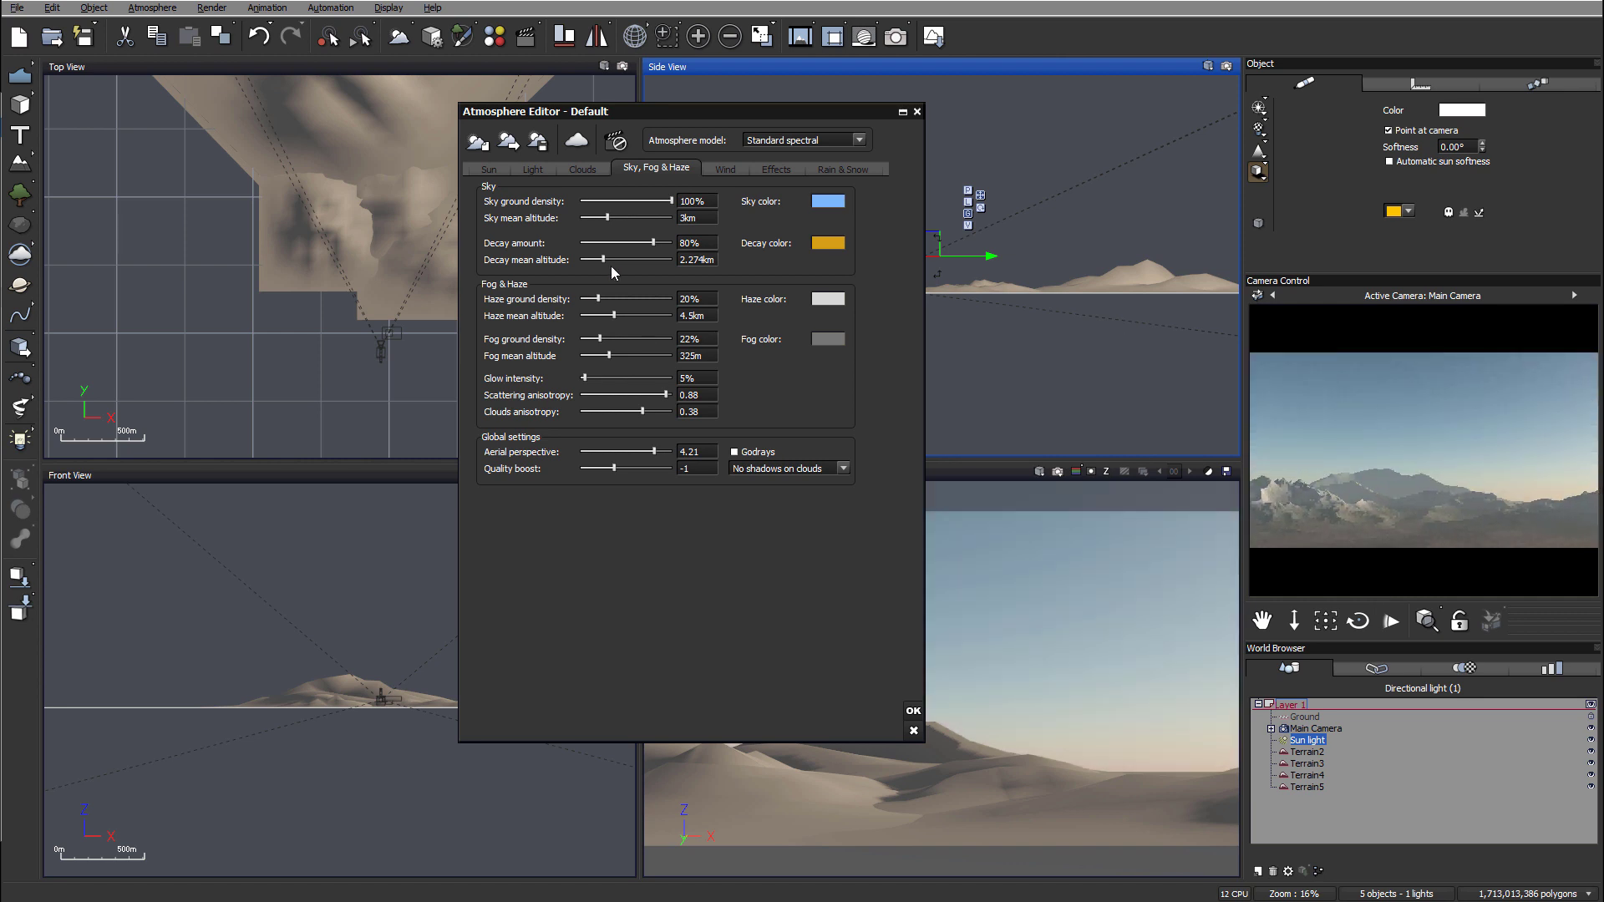
drag(614, 258, 620, 257)
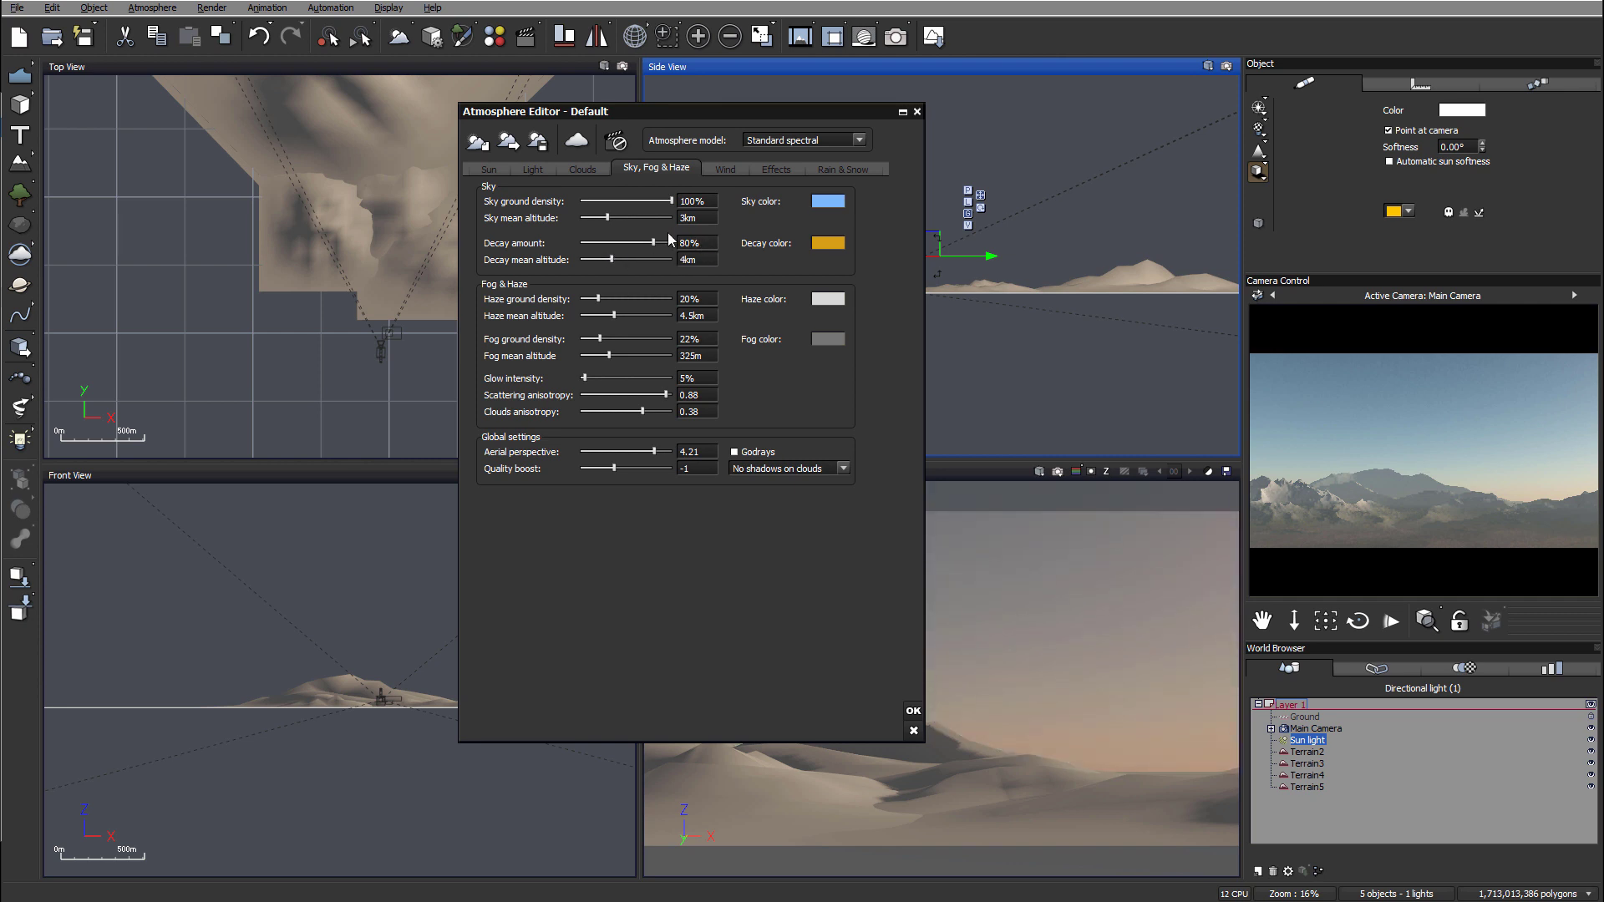
drag(668, 240, 644, 242)
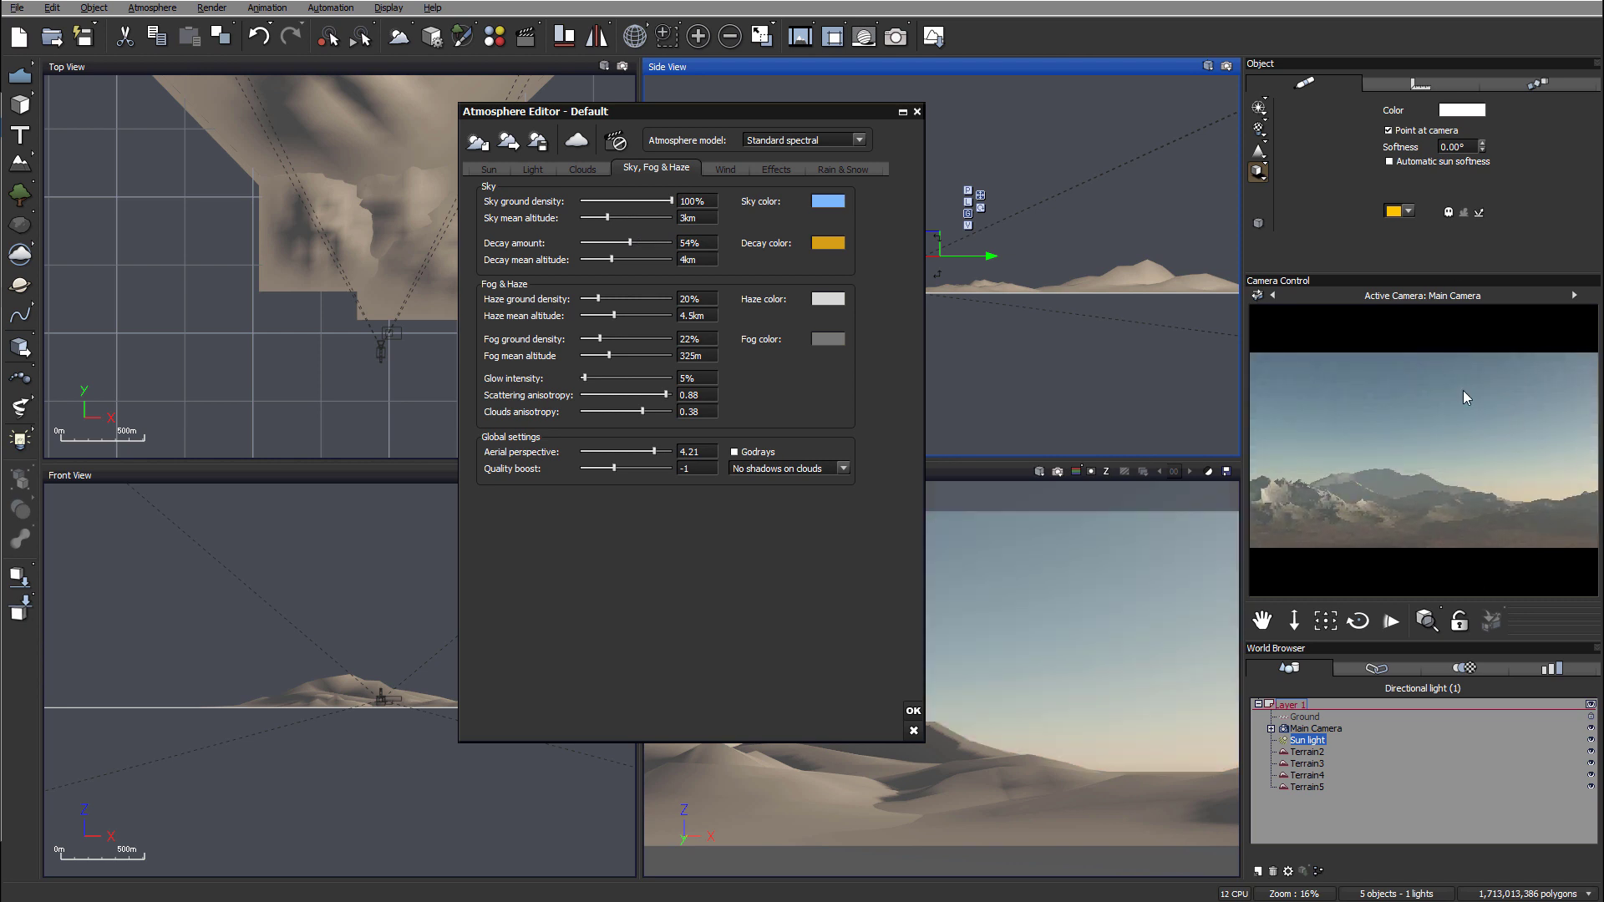
drag(629, 243, 632, 243)
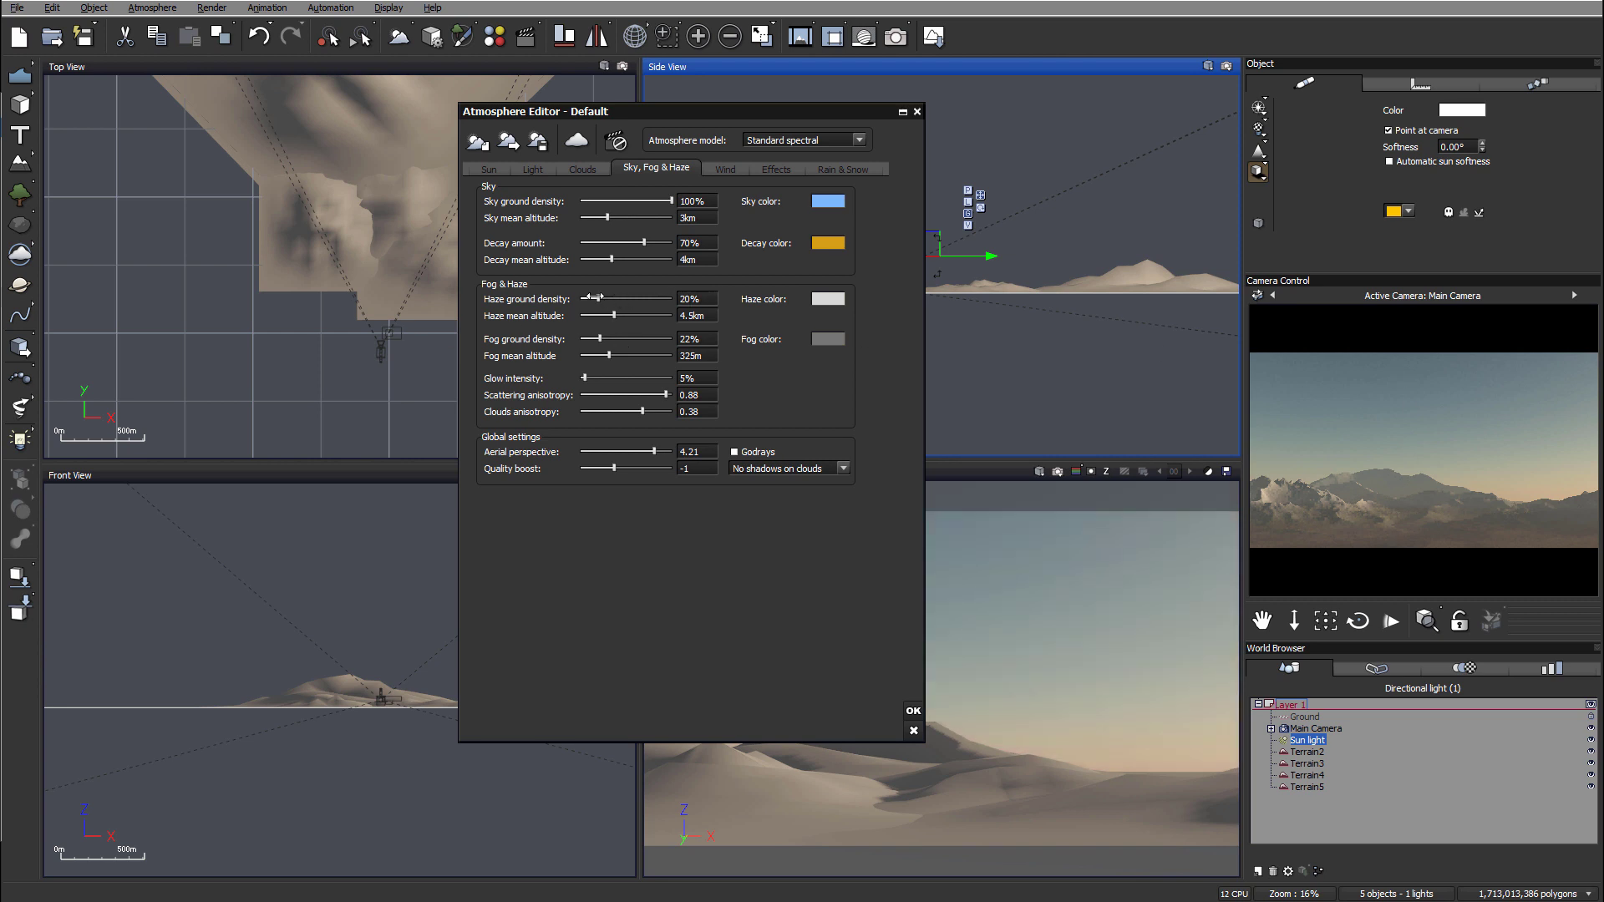
Step: Settle Haze ground density at 19% and cut Fog ground density from 22% to 4%
drag(607, 296, 643, 295)
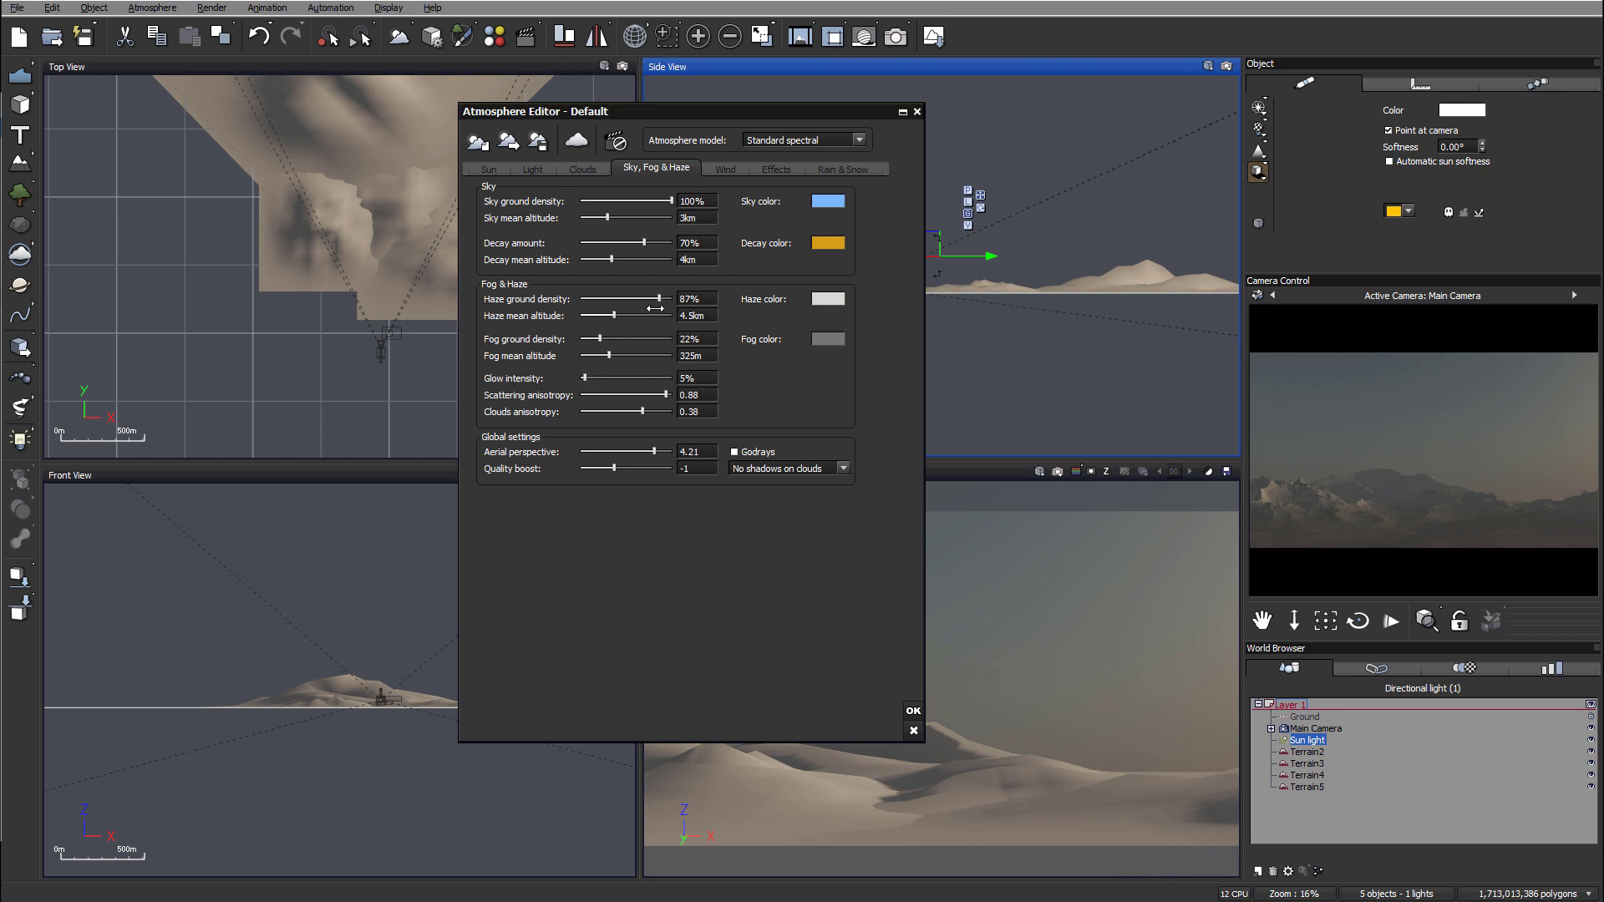
drag(659, 298, 525, 299)
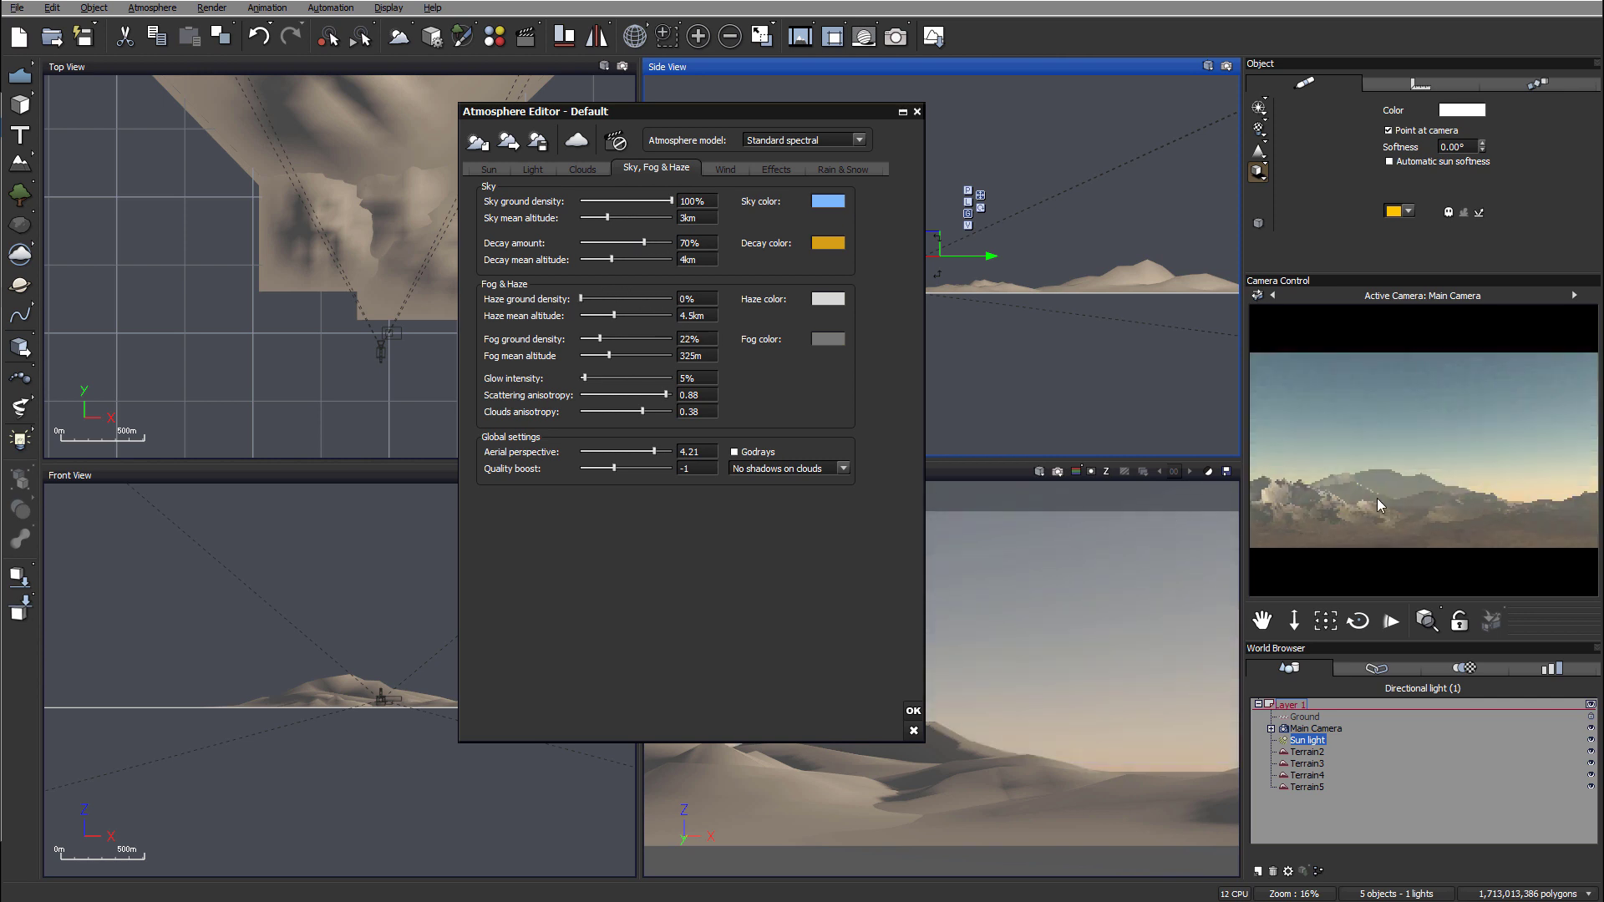
drag(605, 295, 620, 293)
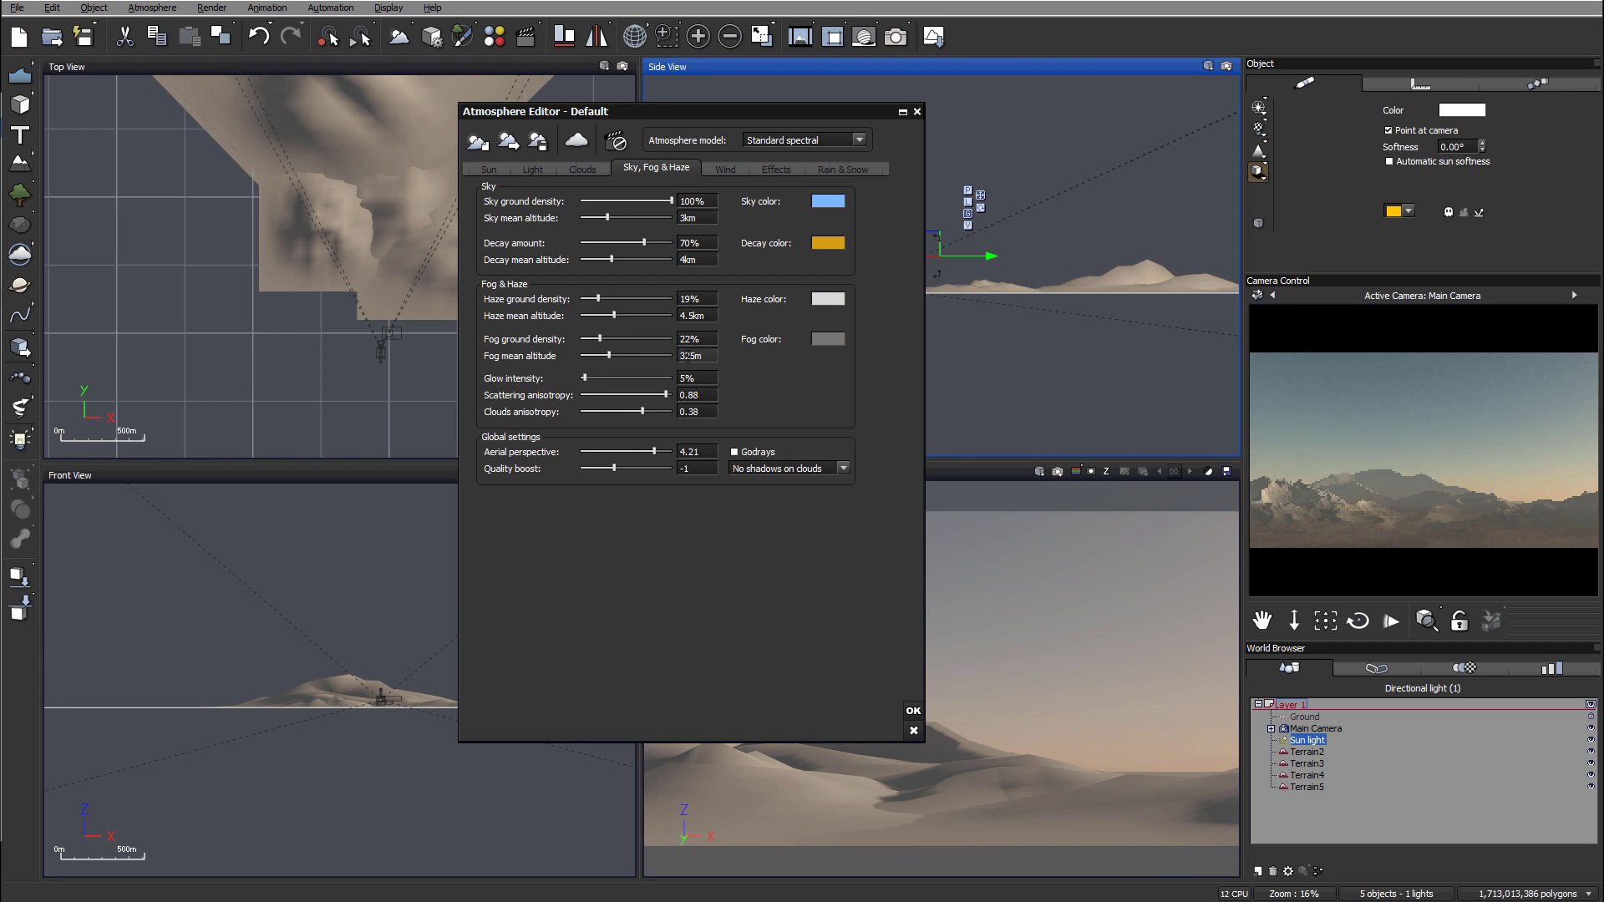
drag(614, 335, 660, 337)
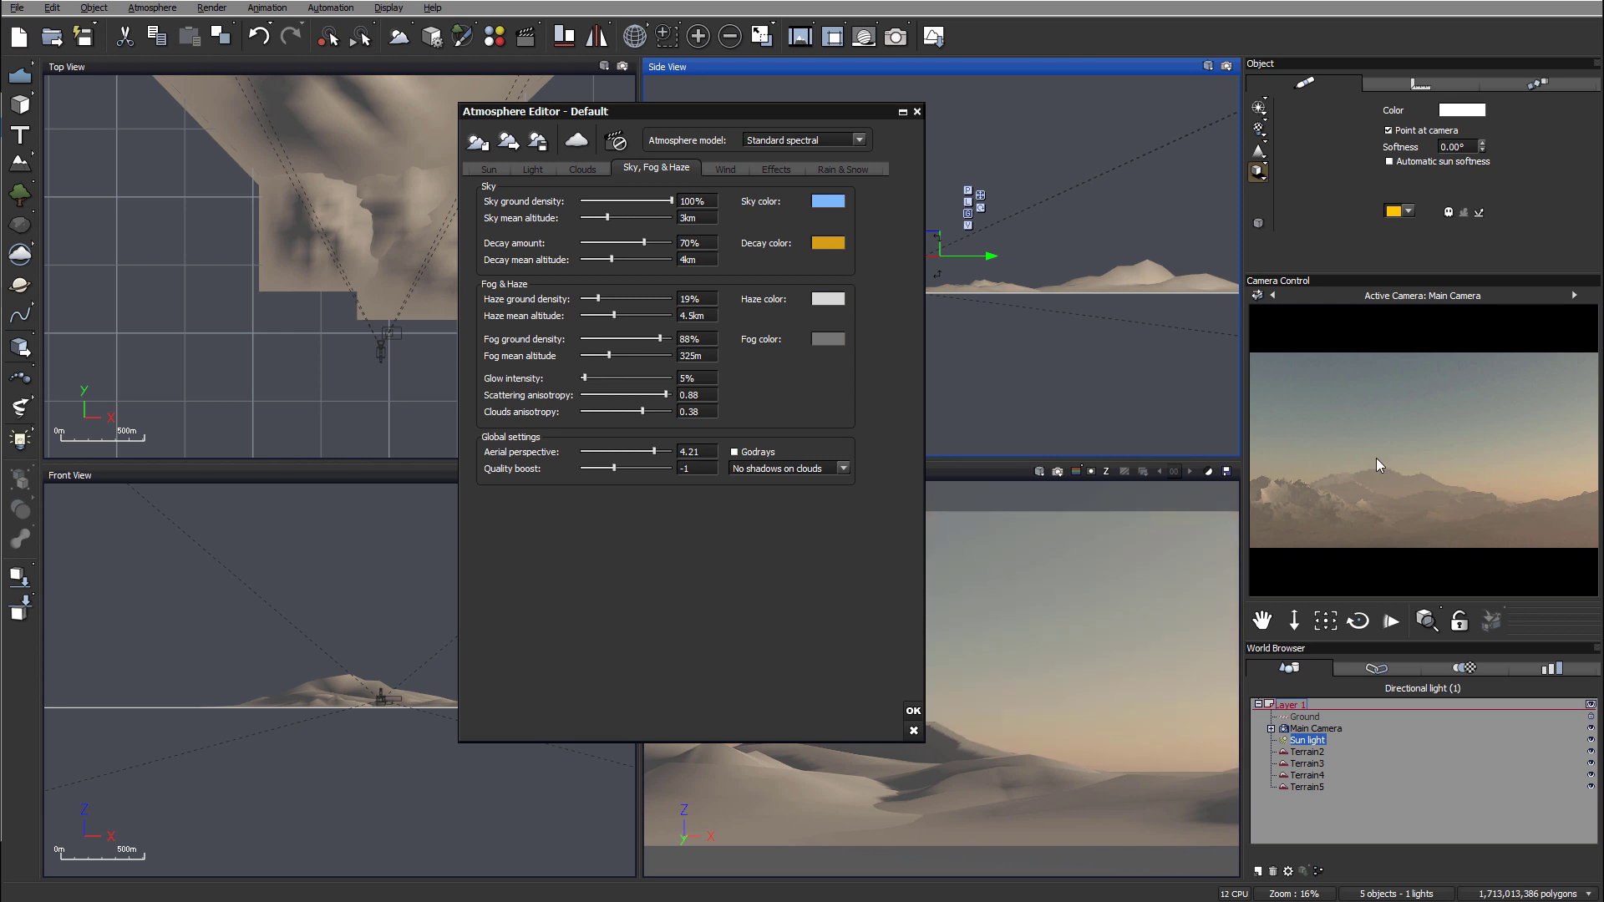
drag(671, 337, 593, 329)
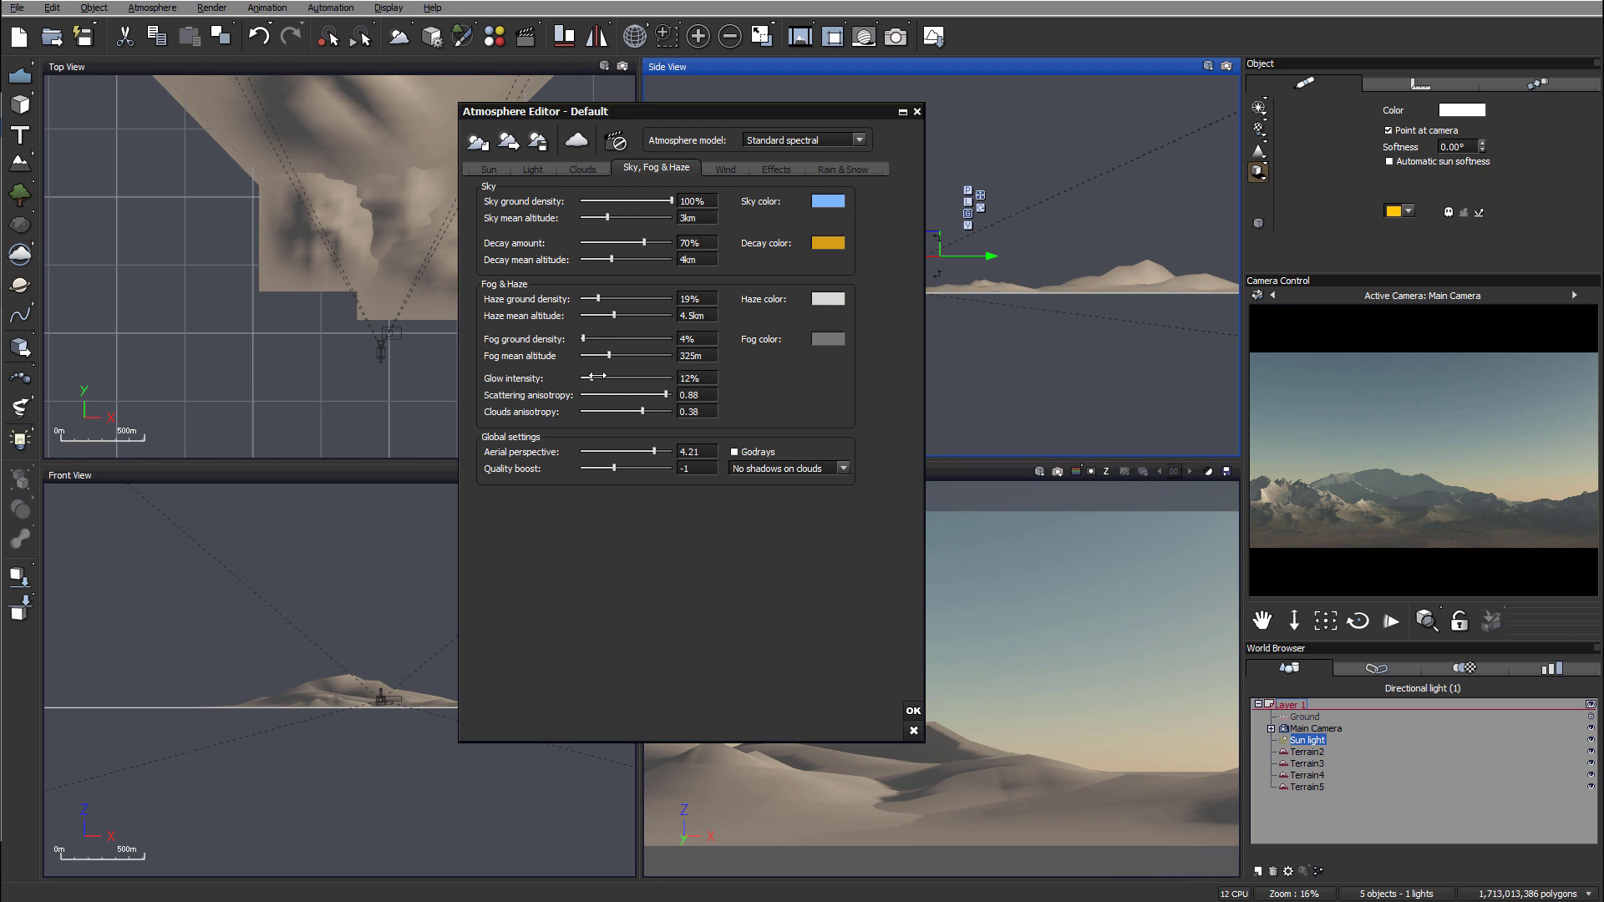
Step: Set glow intensity to 16%, scattering anisotropy to 0.9 and aerial perspective to 8.1
drag(594, 377, 649, 395)
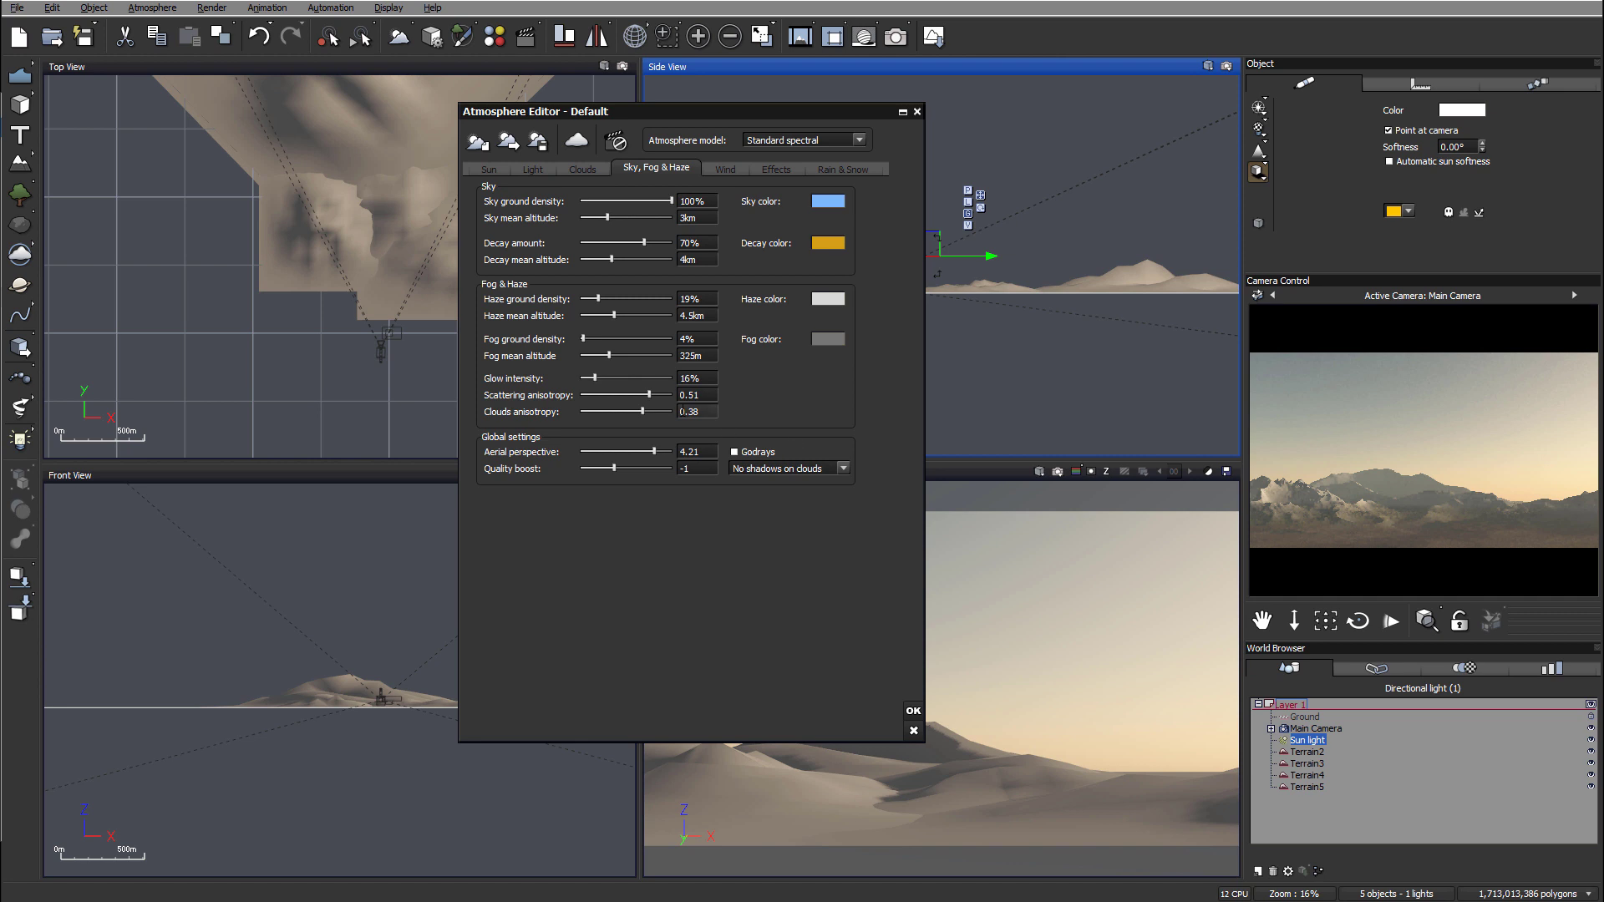
drag(673, 396, 680, 398)
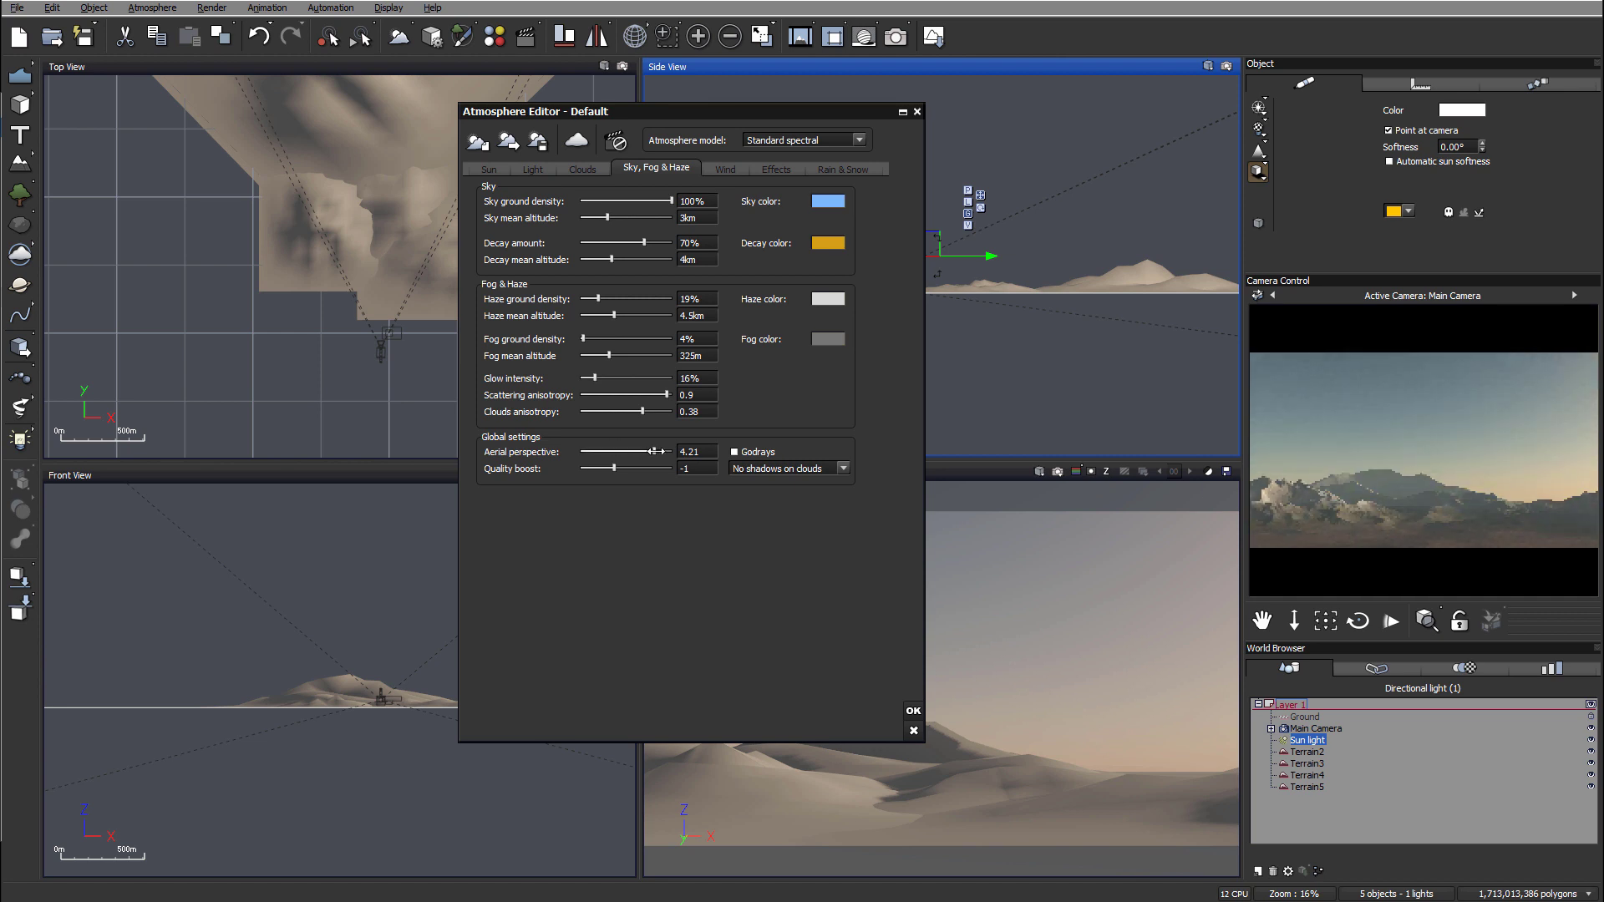
drag(654, 451, 637, 451)
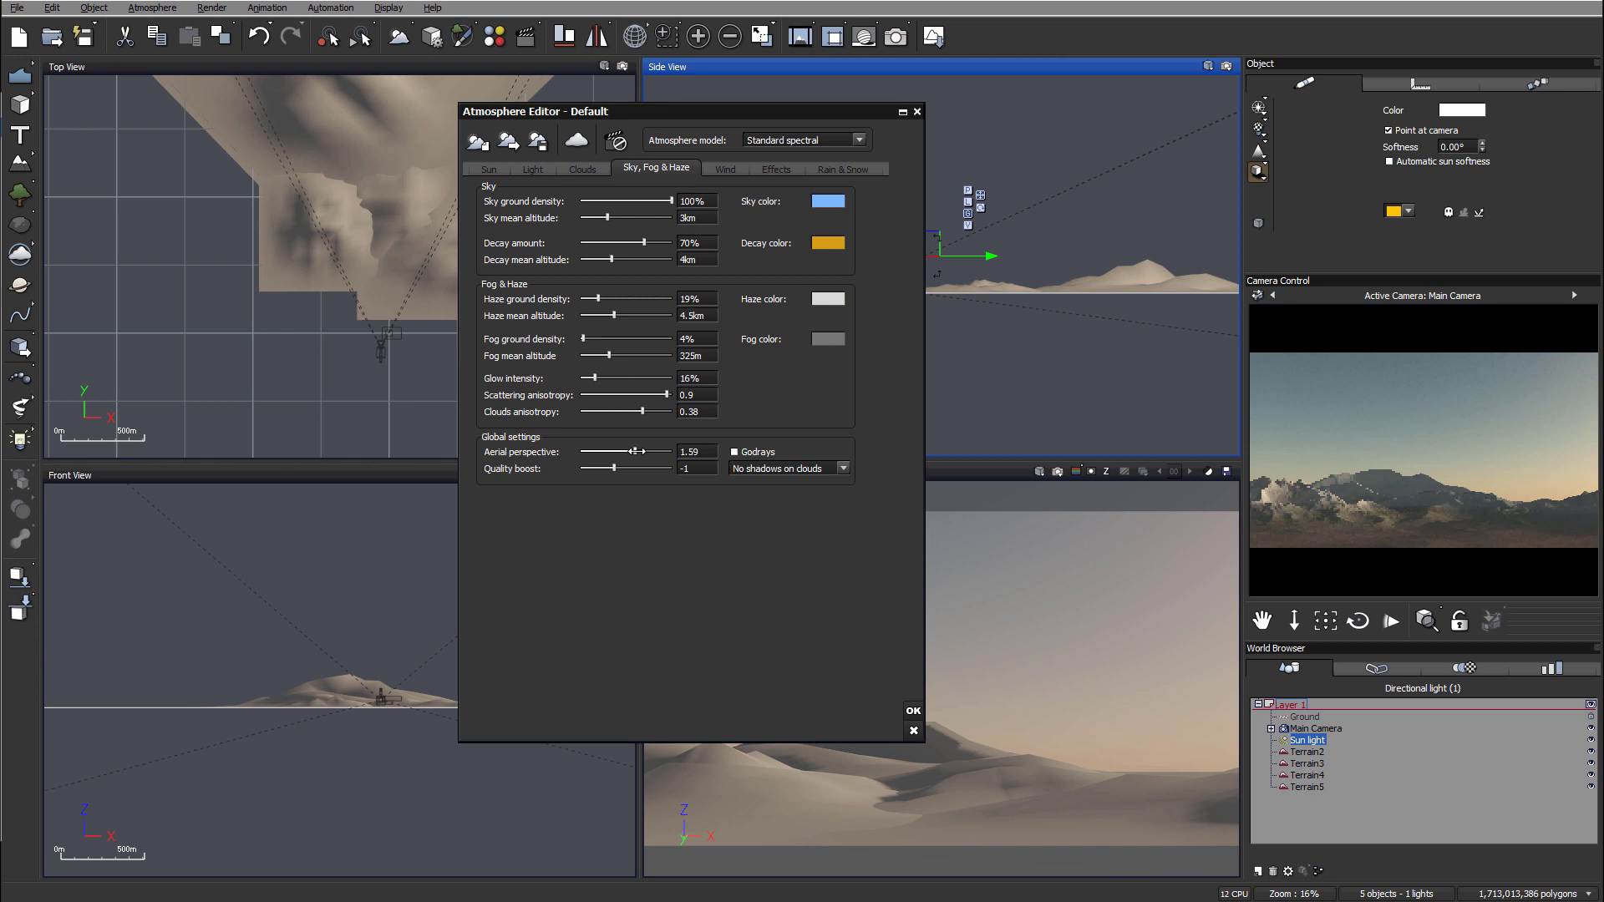
drag(642, 451, 674, 451)
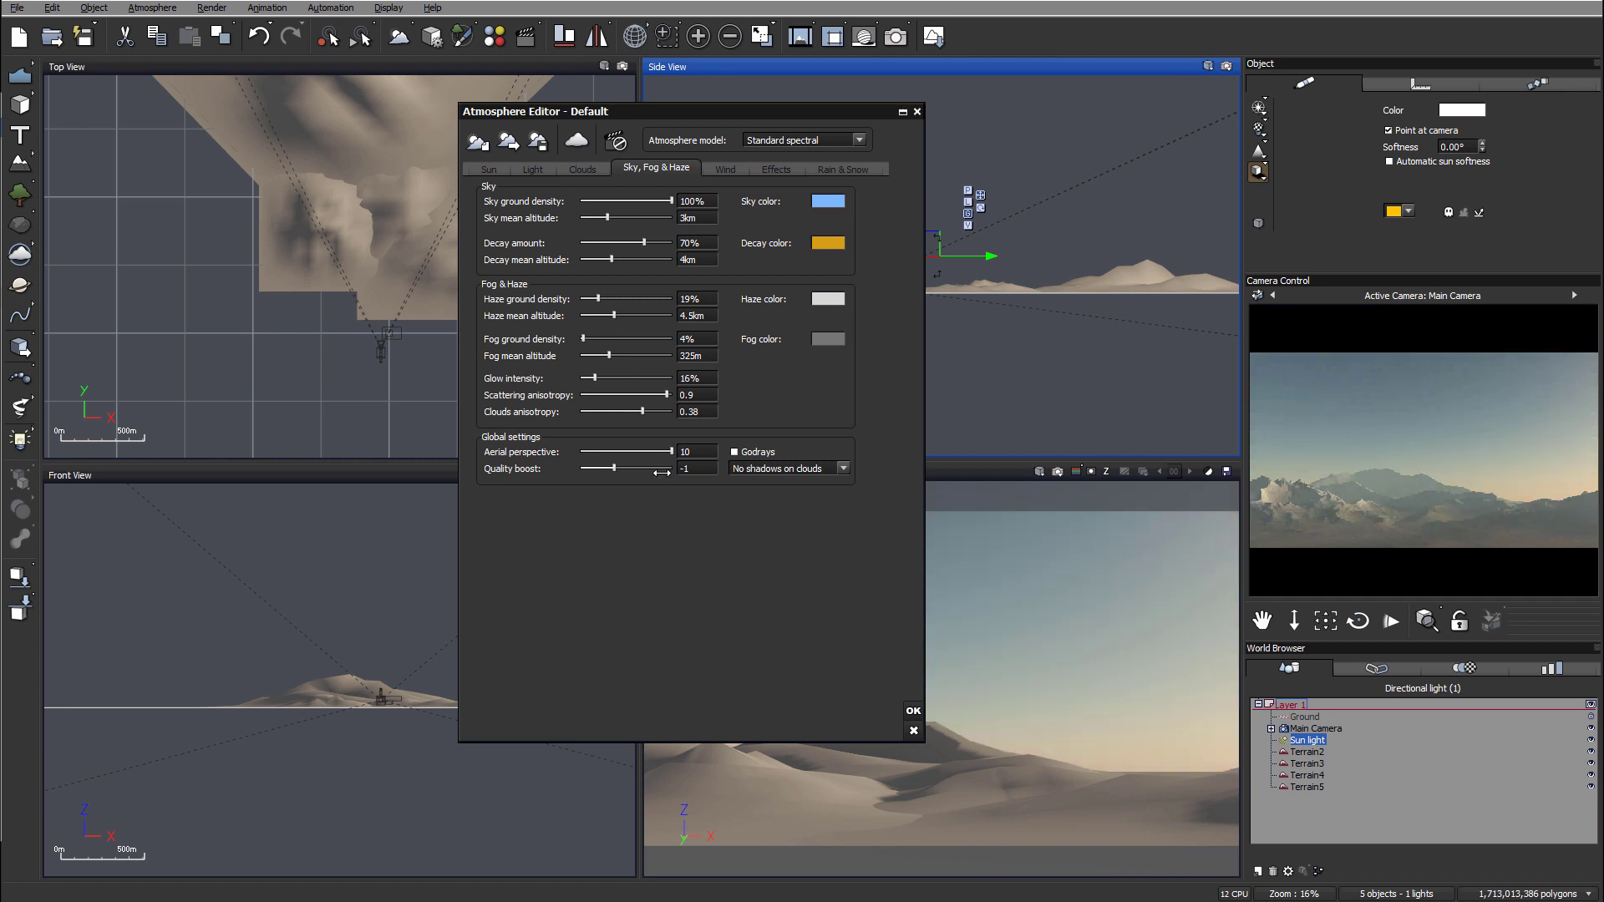
drag(671, 451, 667, 452)
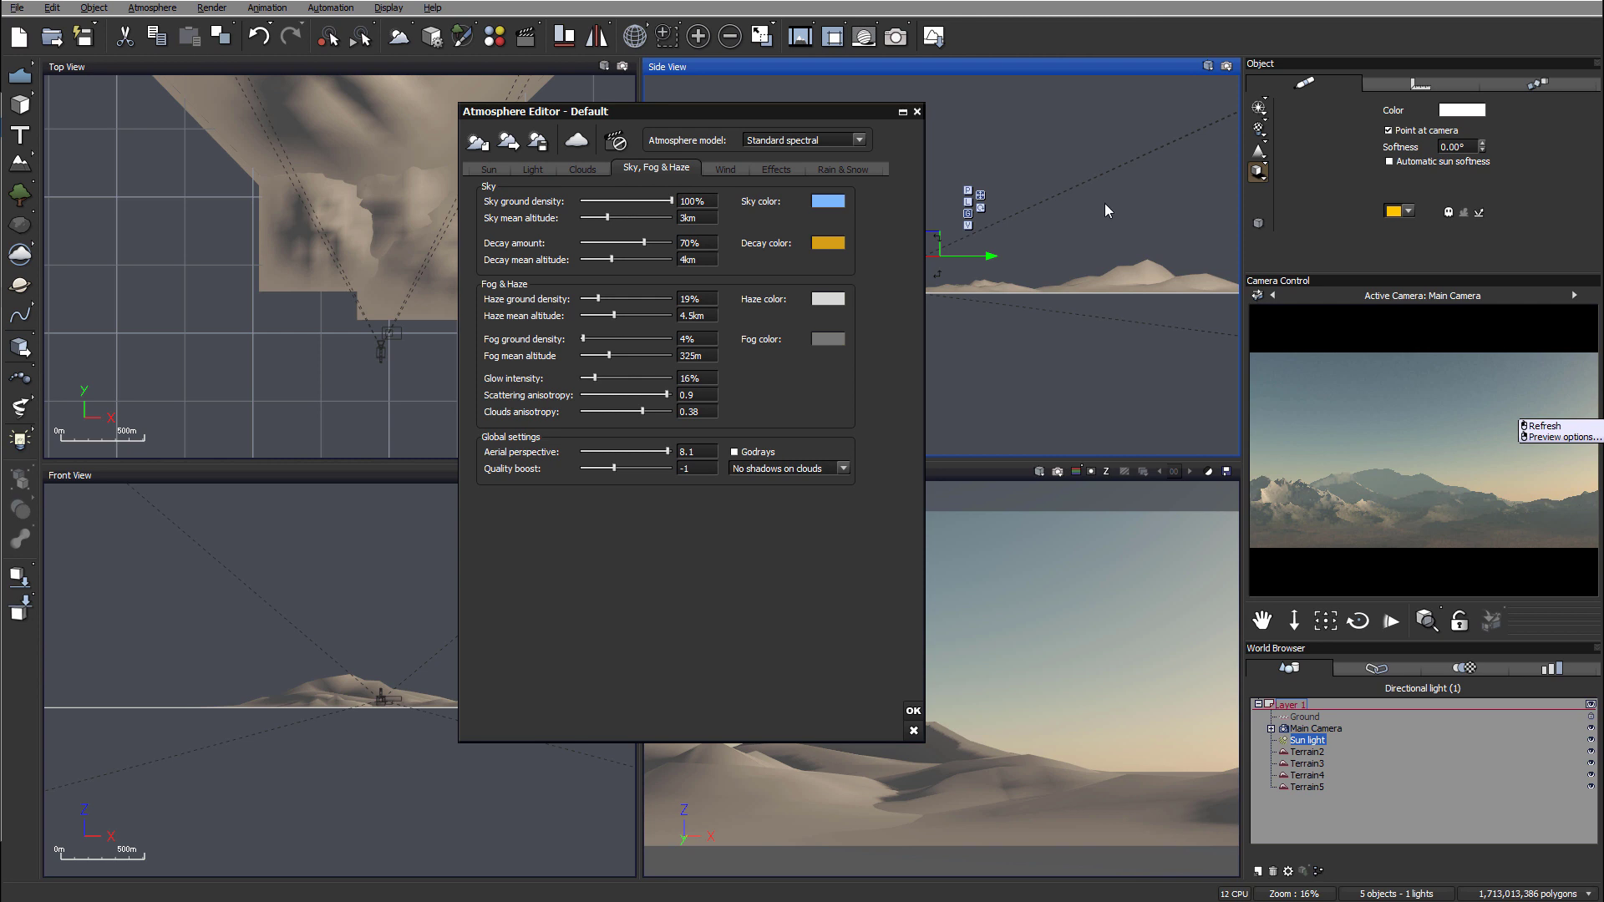
click(571, 168)
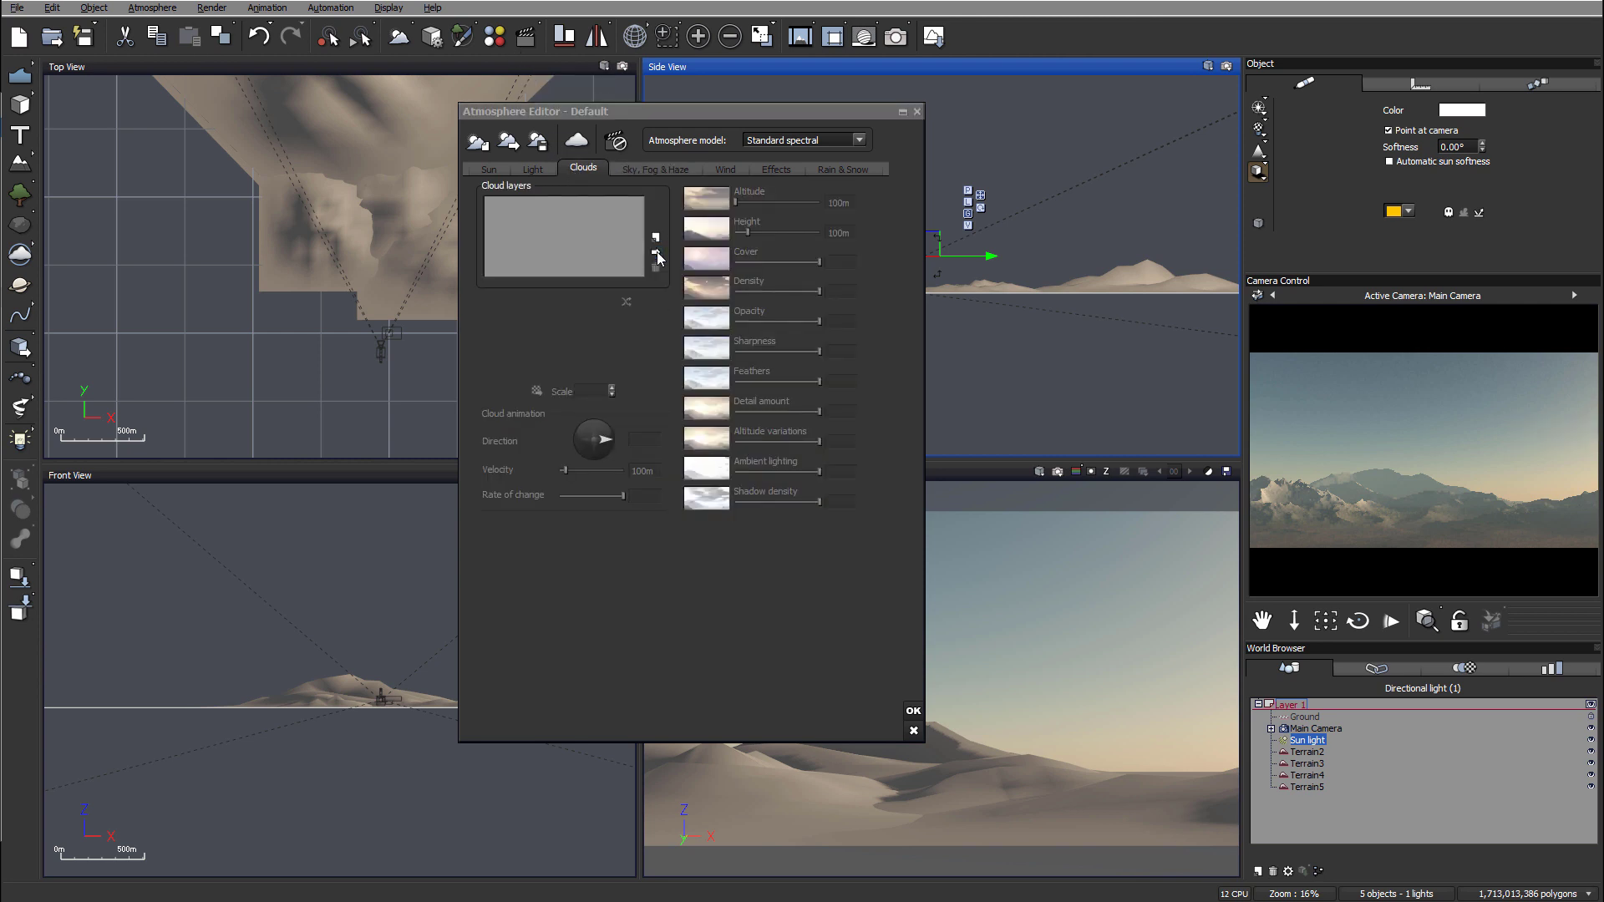
Step: Load Big Cumulus from the Cloud Materials library as a new cloud layer
click(656, 252)
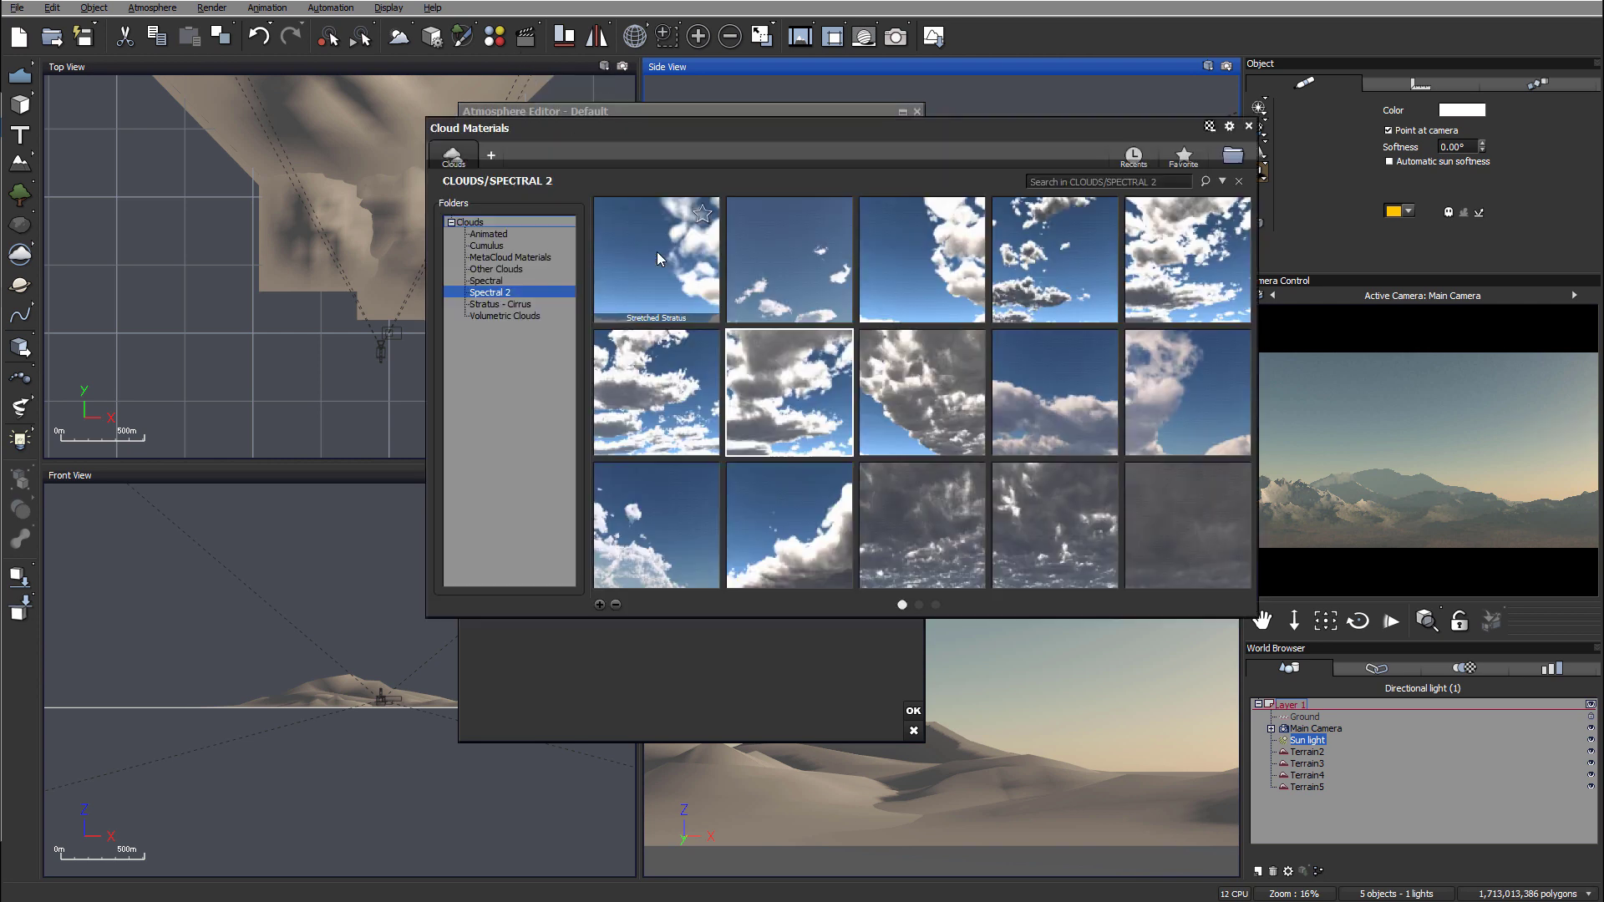
double_click(768, 389)
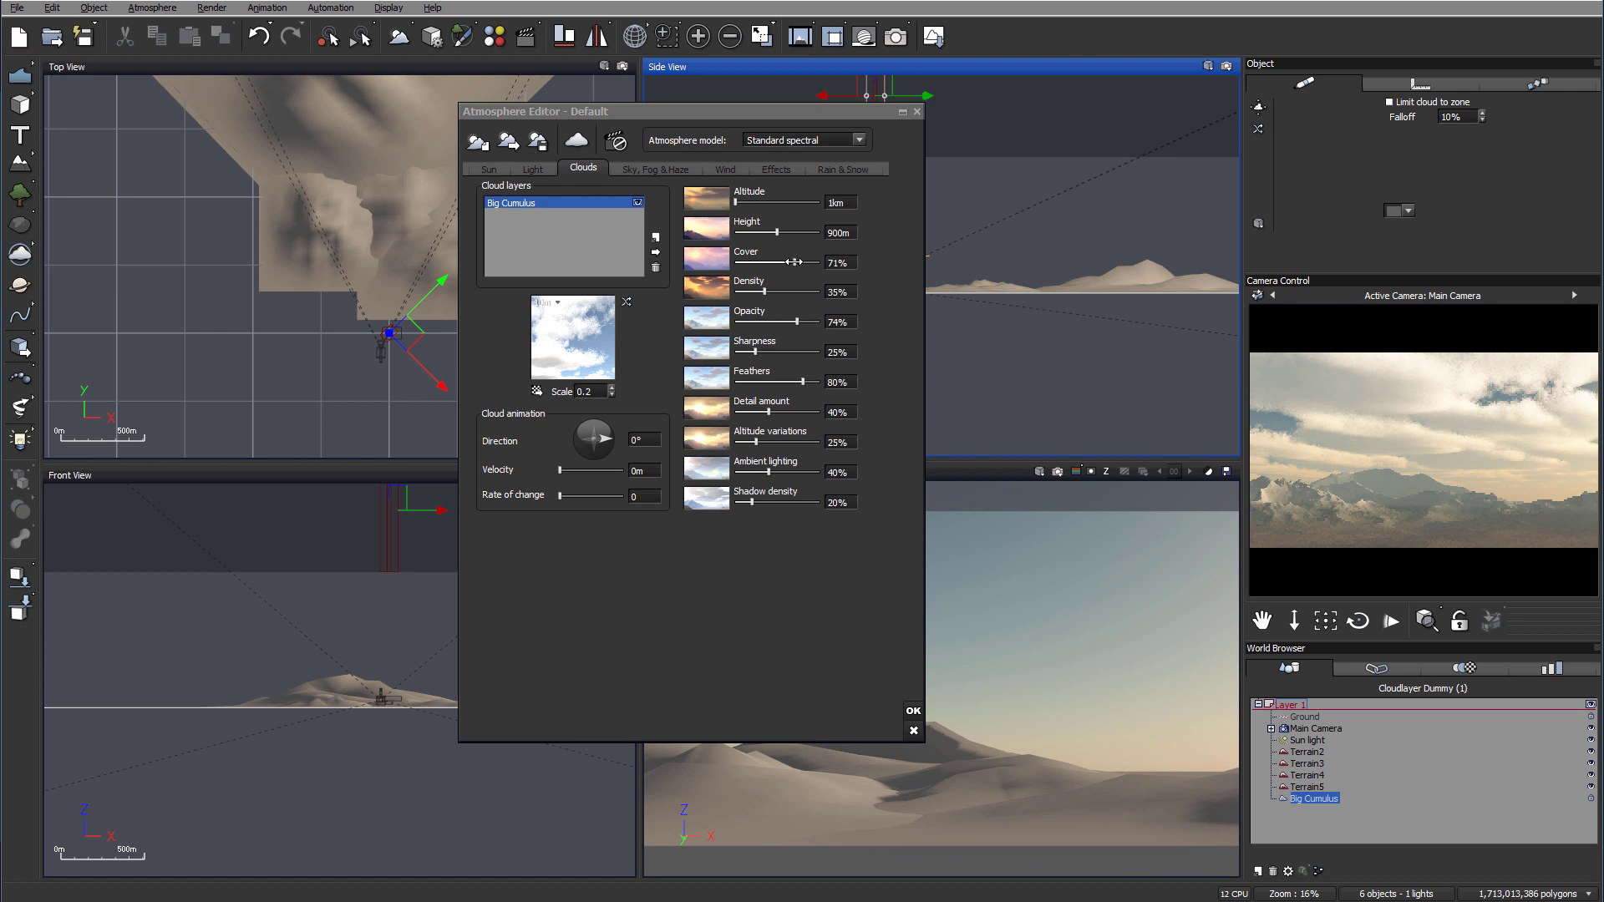
Step: Set Big Cumulus density to 1%, altitude variations to 100% and cover to 42%, then refresh the preview
drag(764, 291, 819, 321)
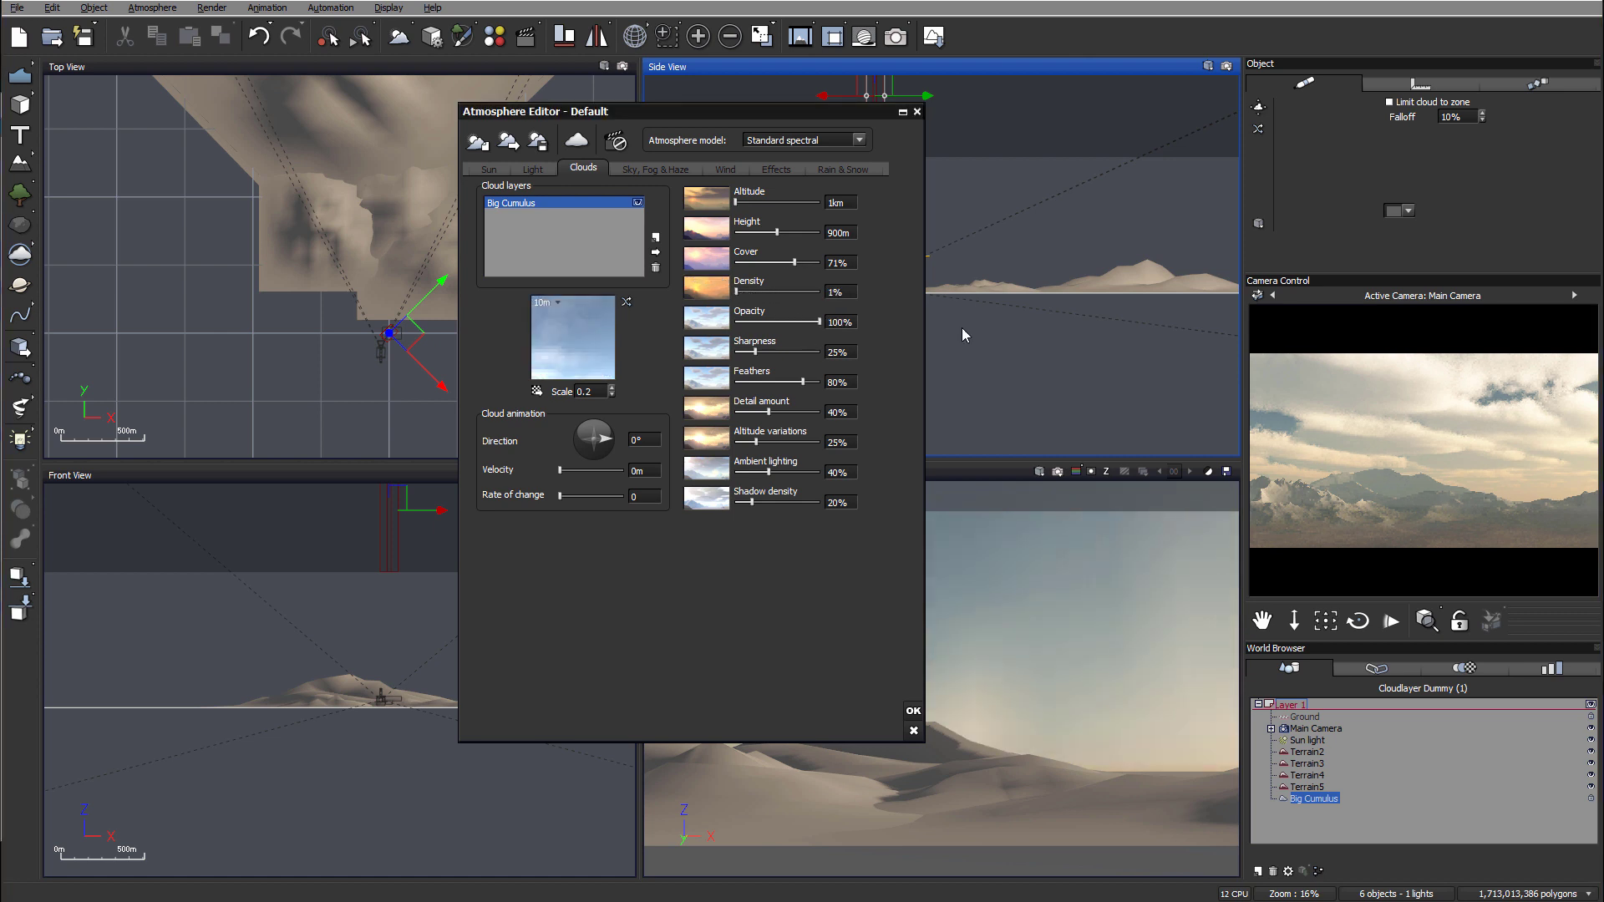
drag(756, 441, 934, 440)
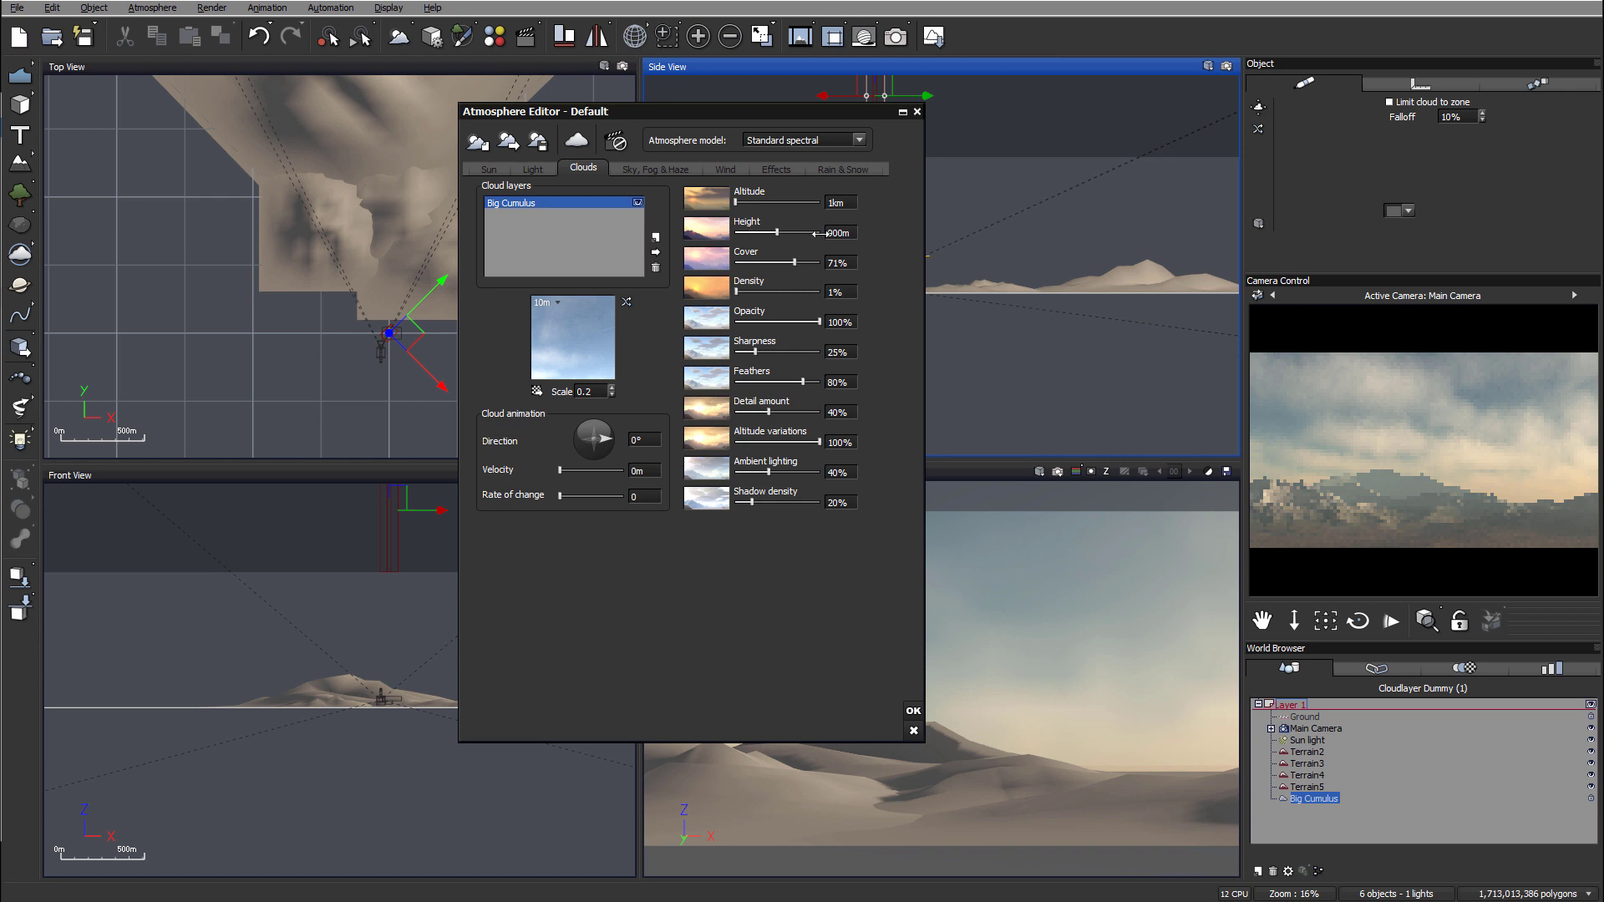
drag(794, 262, 769, 259)
click(1556, 424)
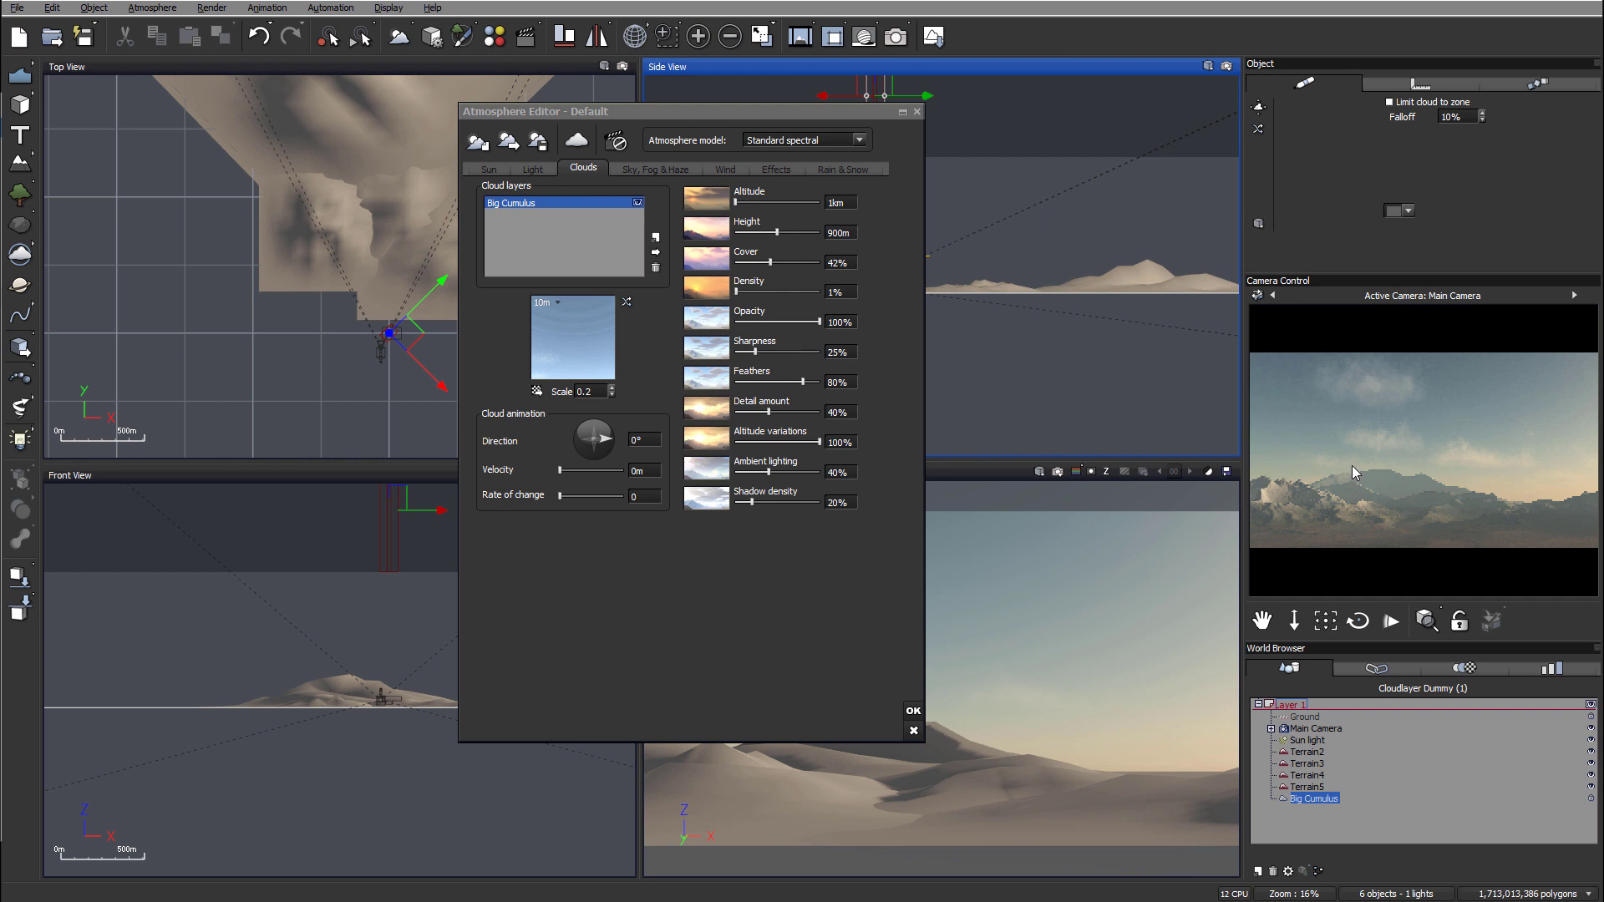
Step: Add a Threatening Cloud Front layer and lower its density to 1%
click(656, 253)
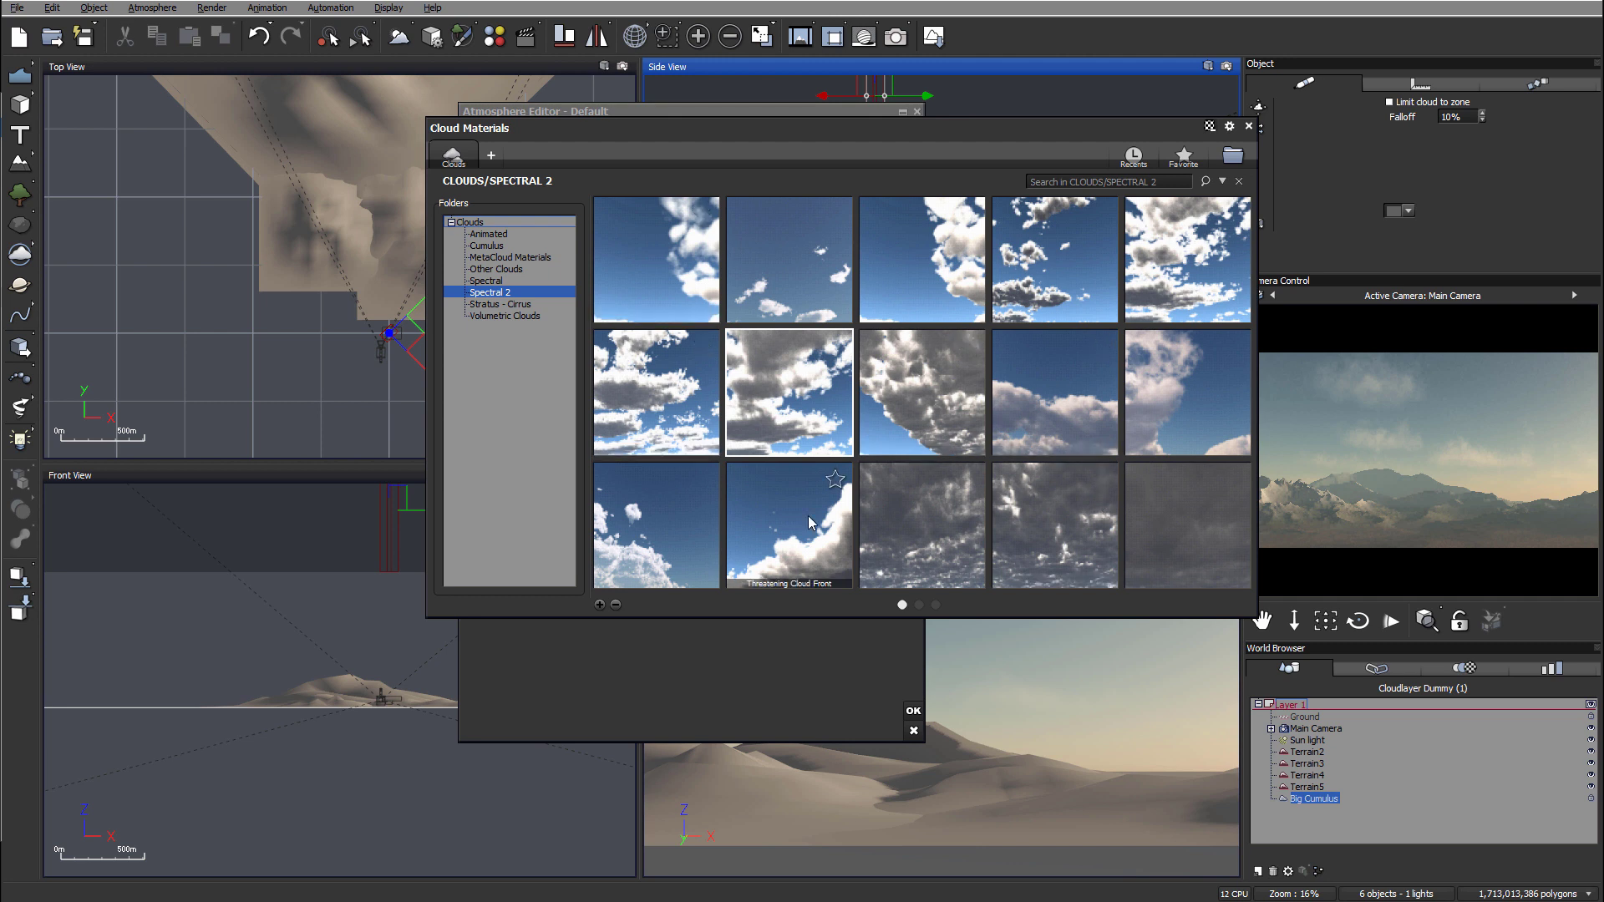
double_click(730, 479)
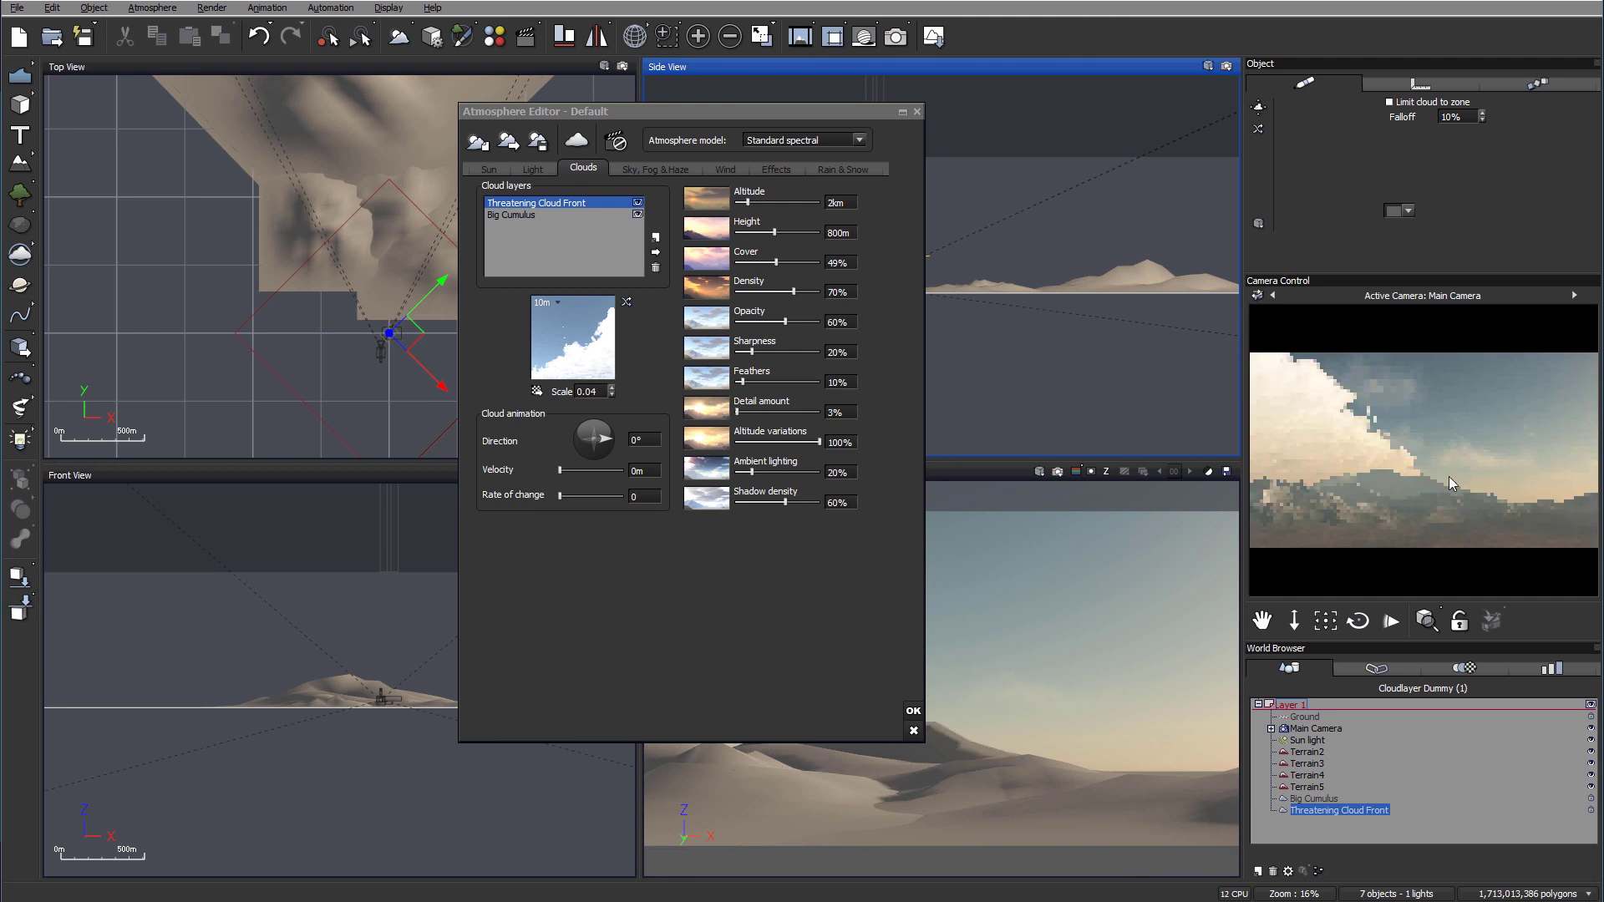
drag(739, 412, 821, 411)
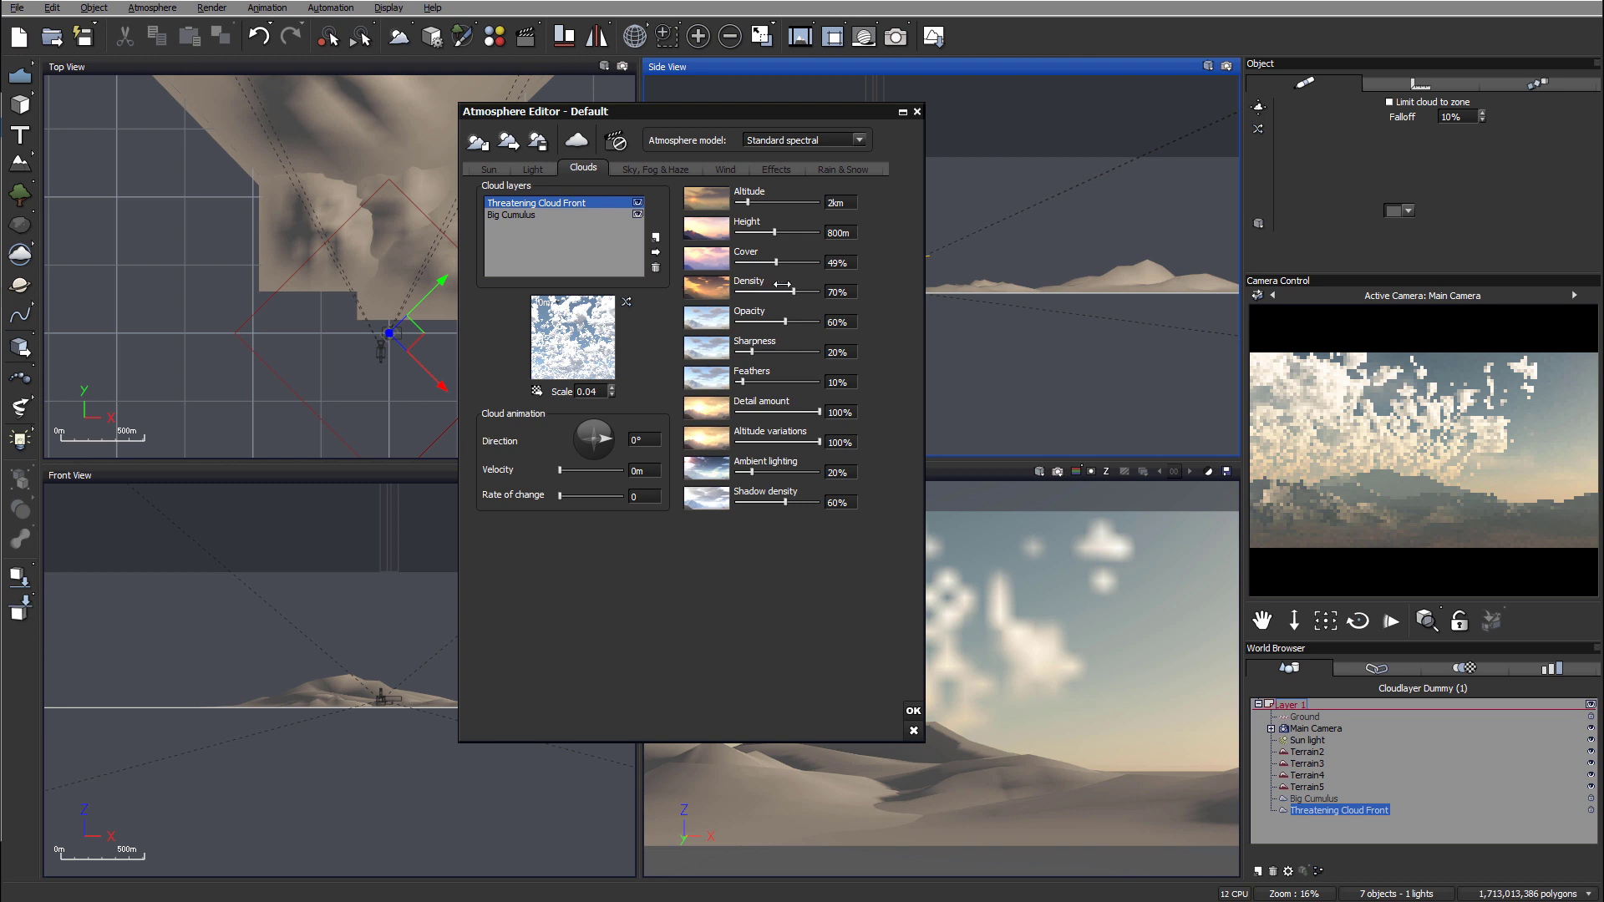
drag(794, 291, 902, 302)
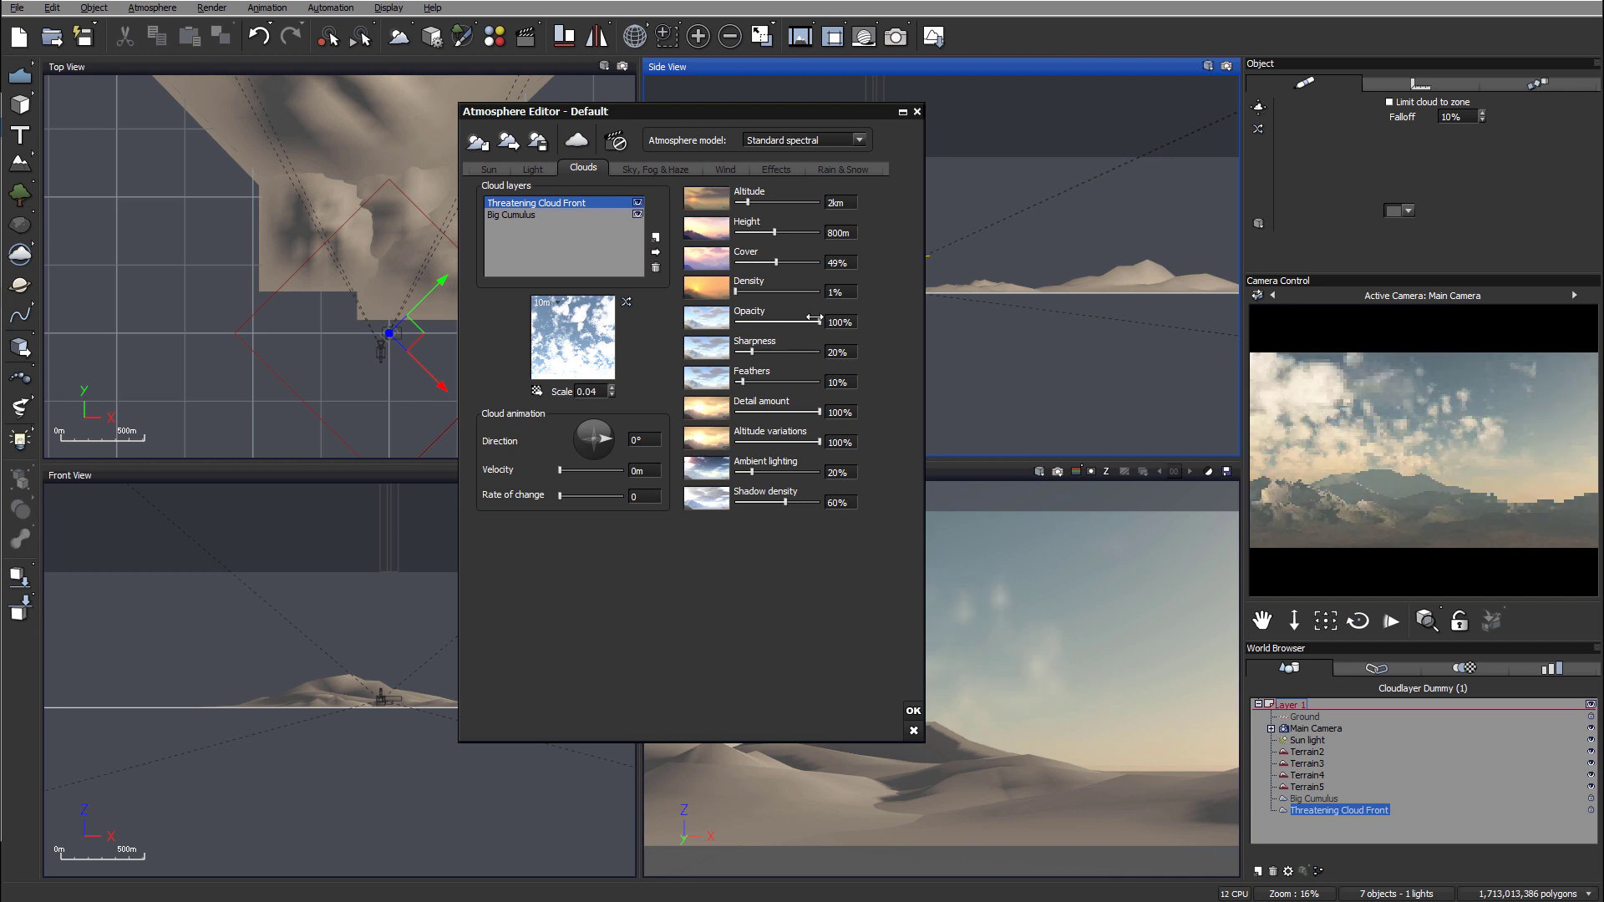
drag(807, 260, 794, 258)
right_click(1362, 461)
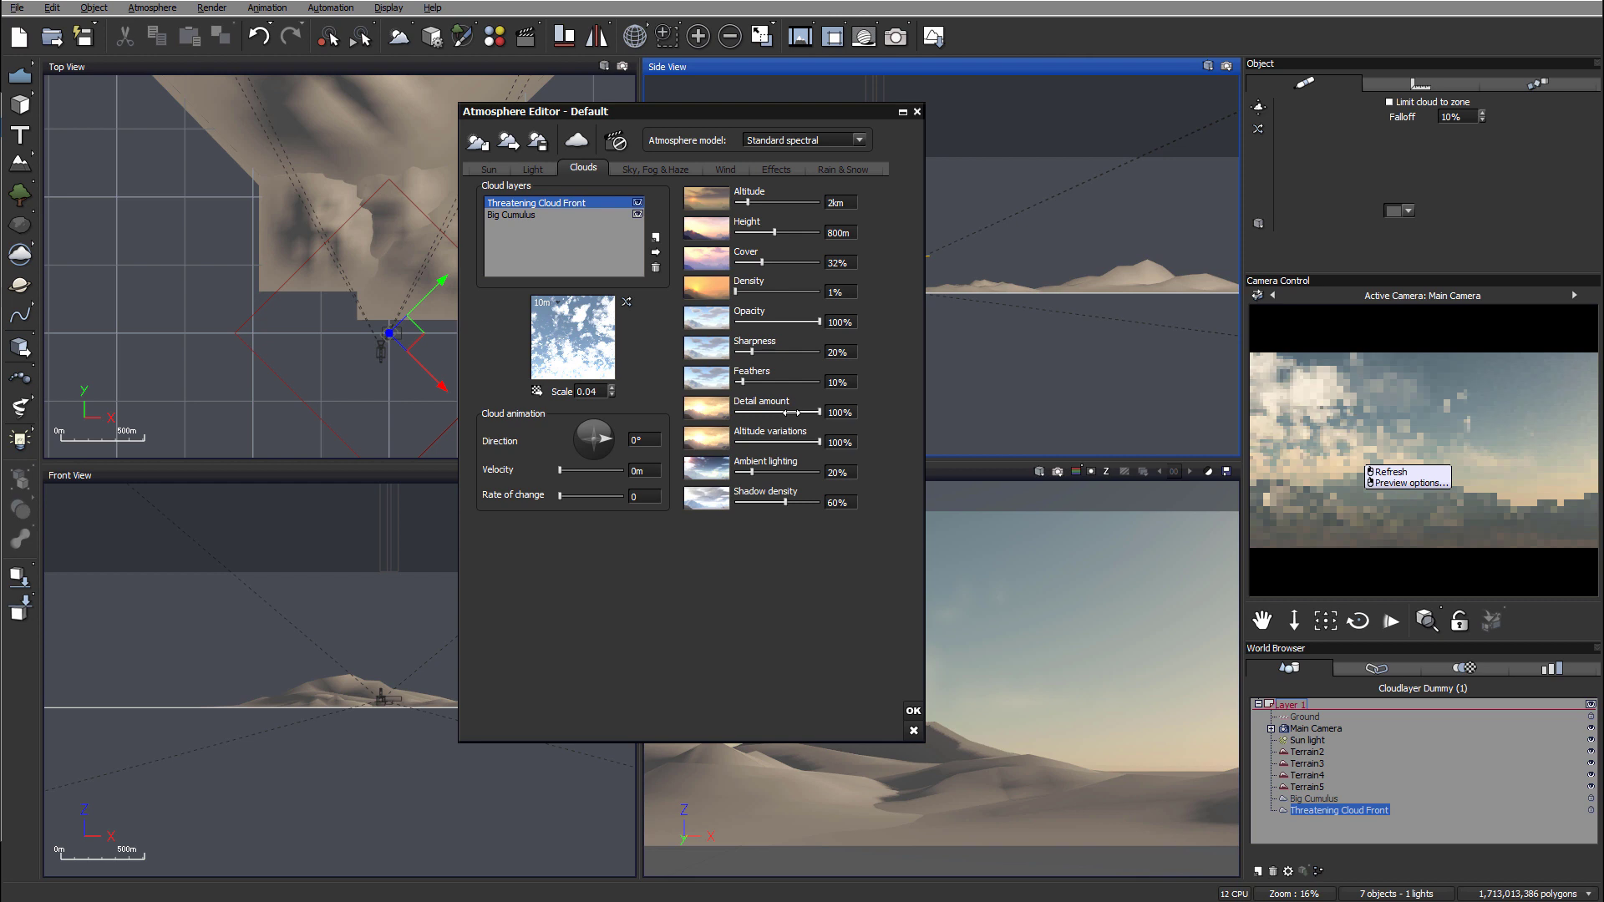
Step: Set the cloud front's scale to 0.1, cover to 28% and feathers to 53%
drag(822, 412, 769, 410)
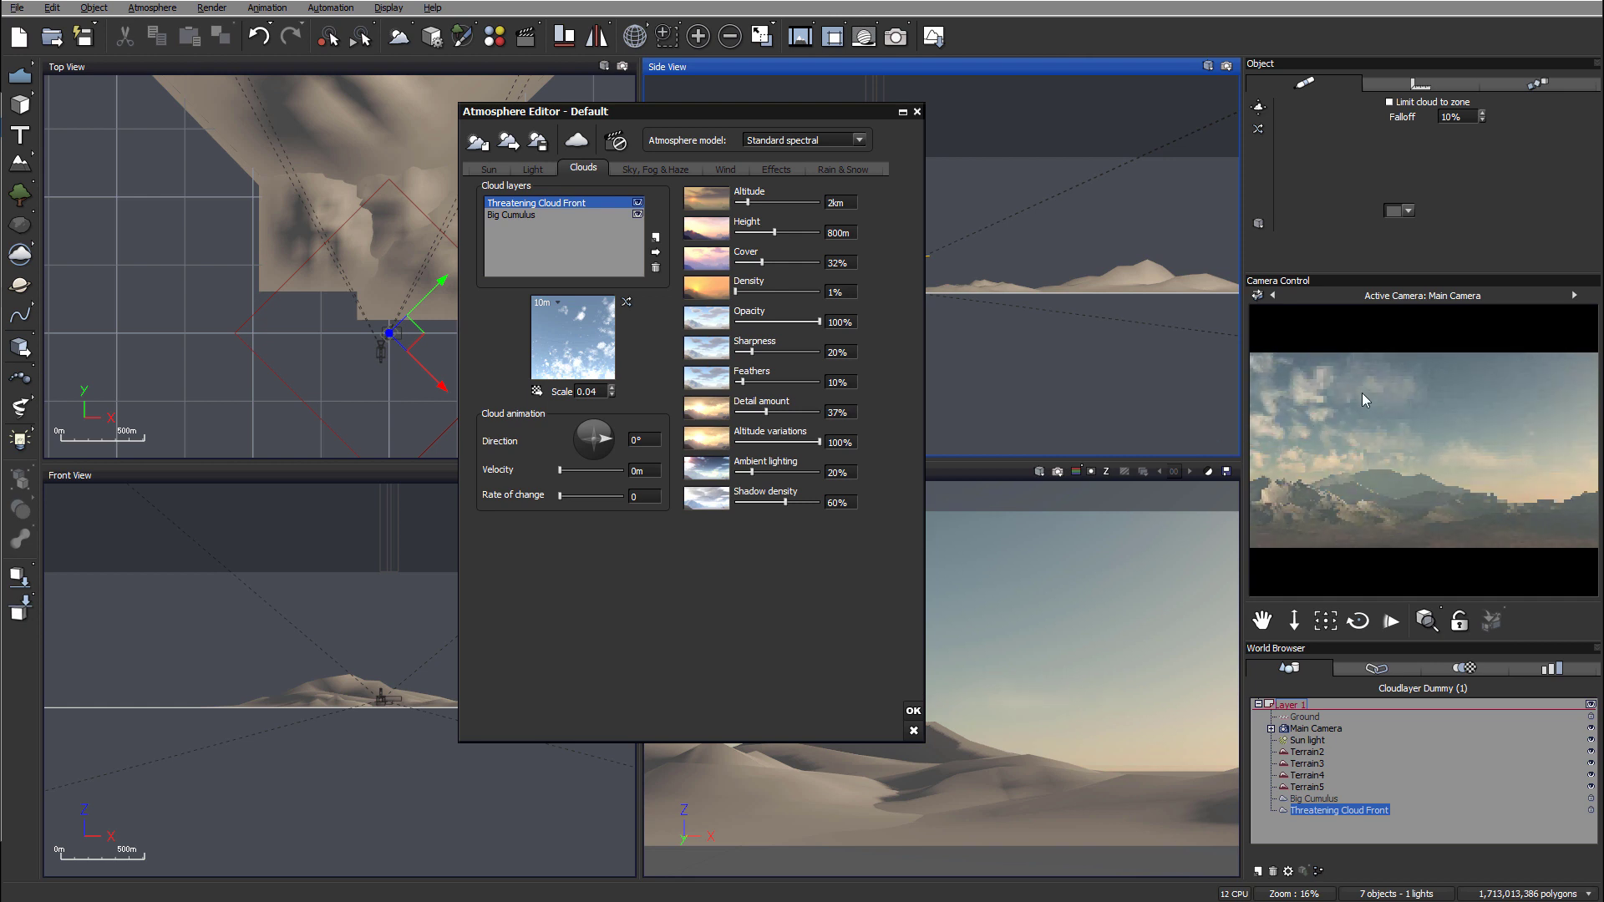
right_click(1417, 448)
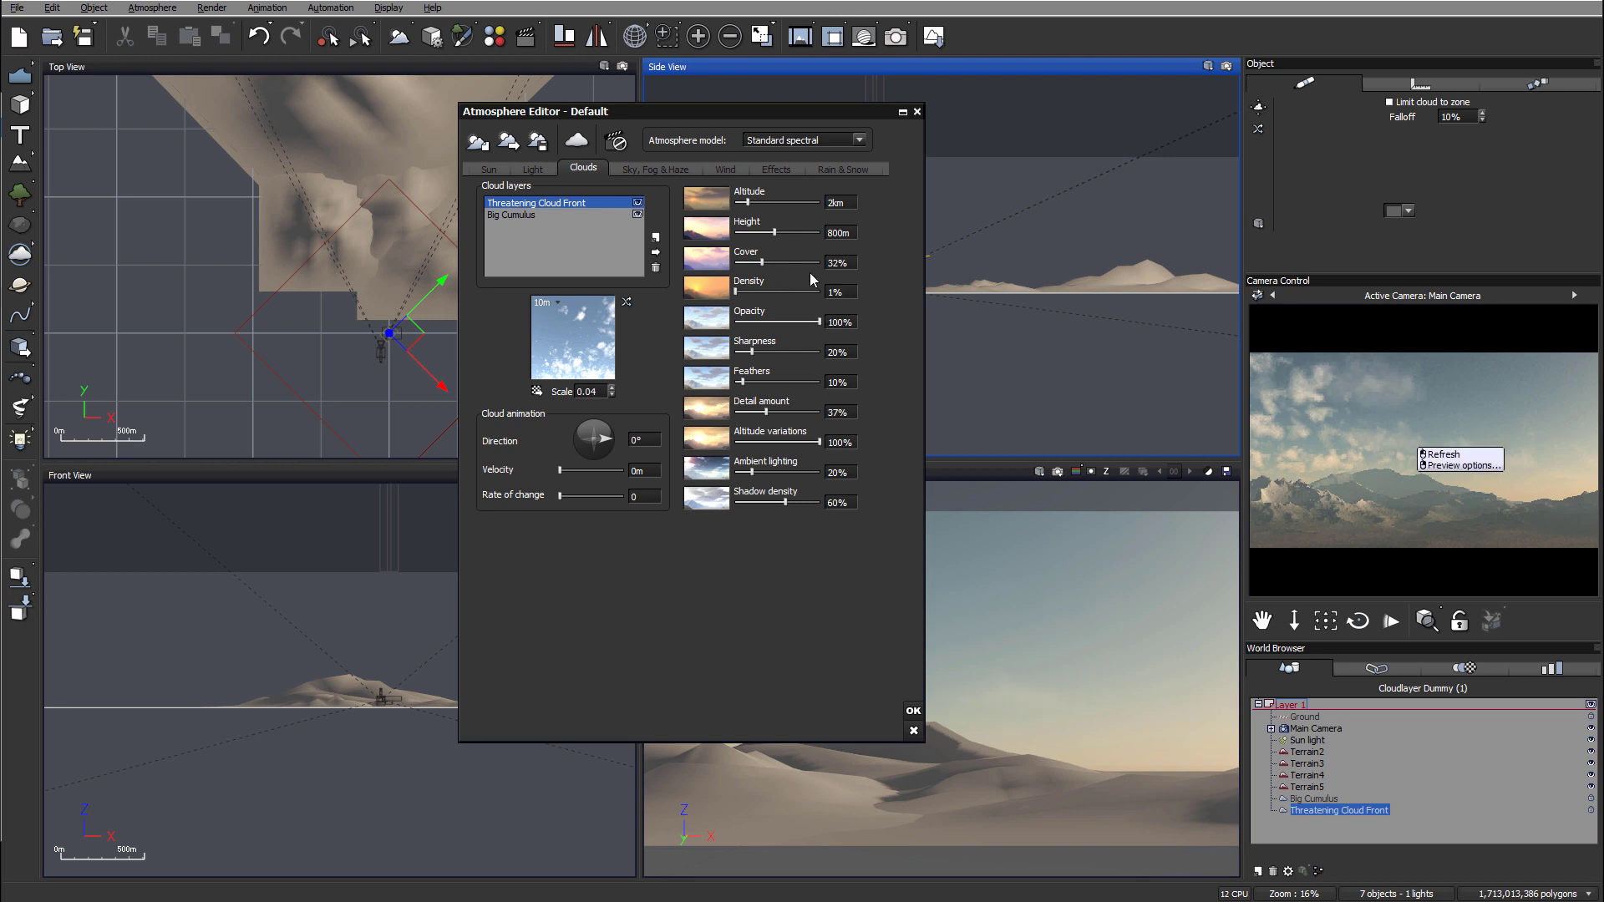
drag(803, 267, 782, 261)
double_click(593, 391)
text(0)
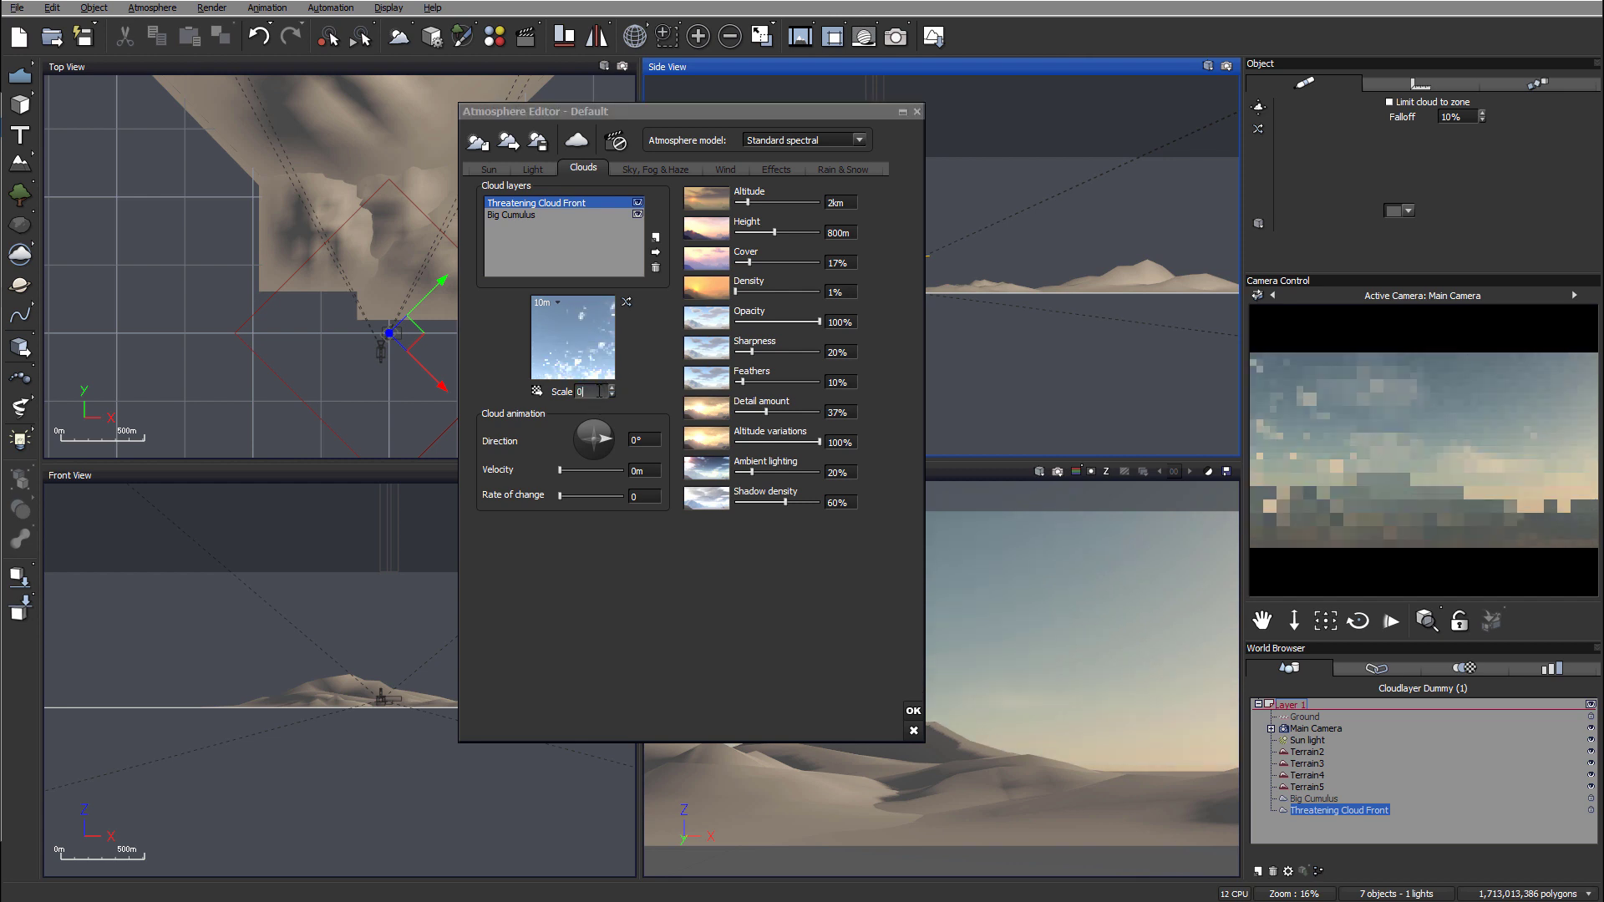
text(.1)
key(Return)
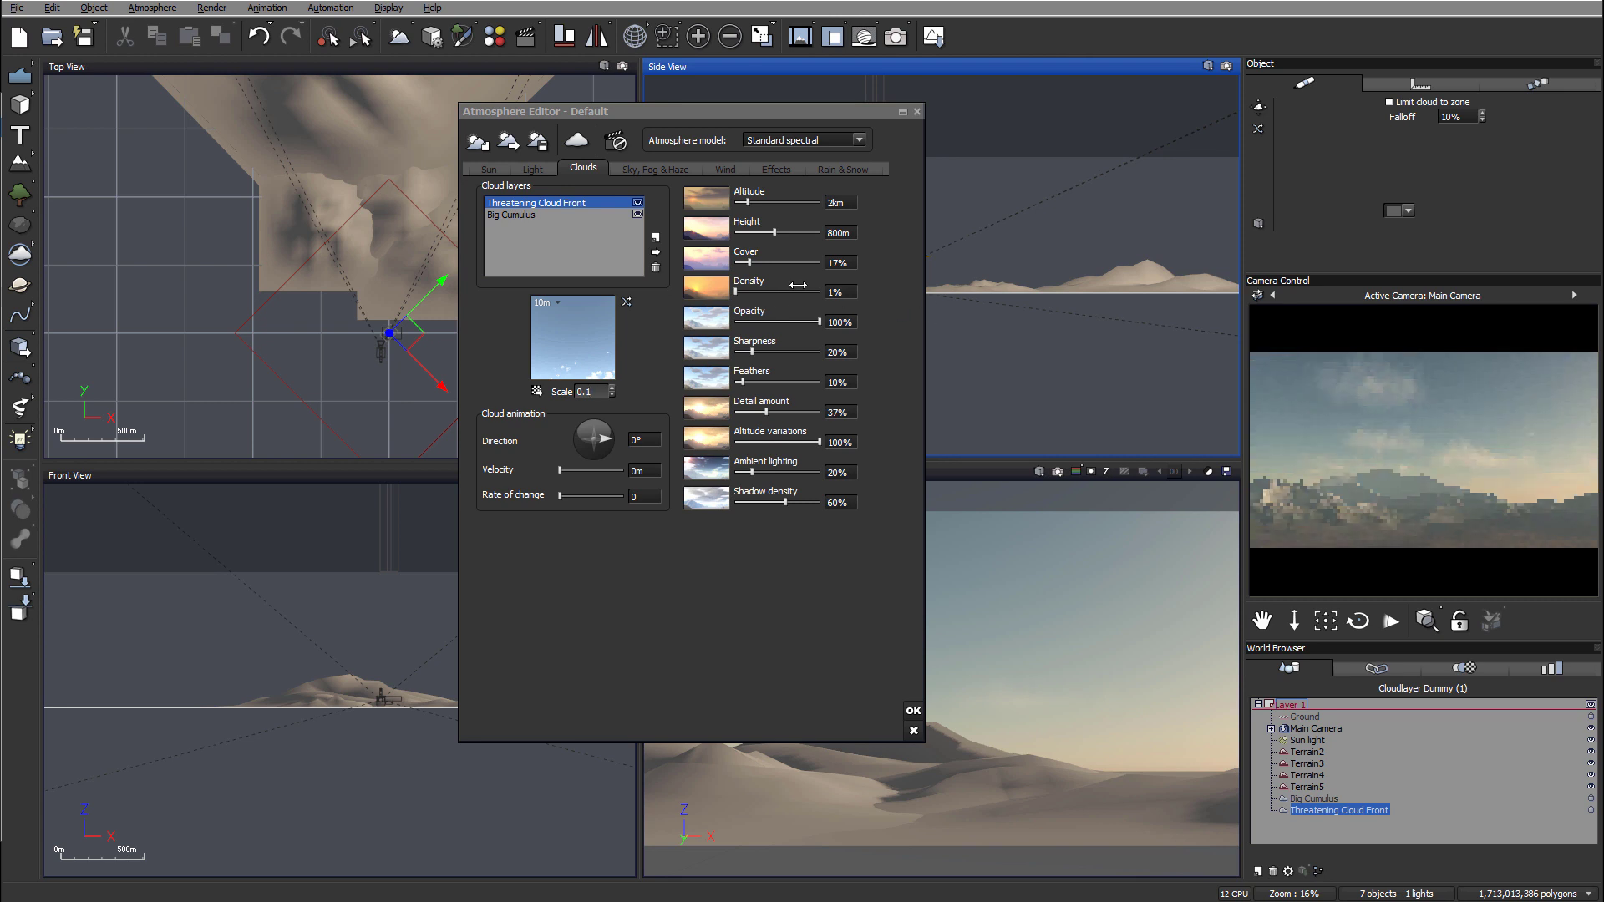
drag(761, 262, 775, 262)
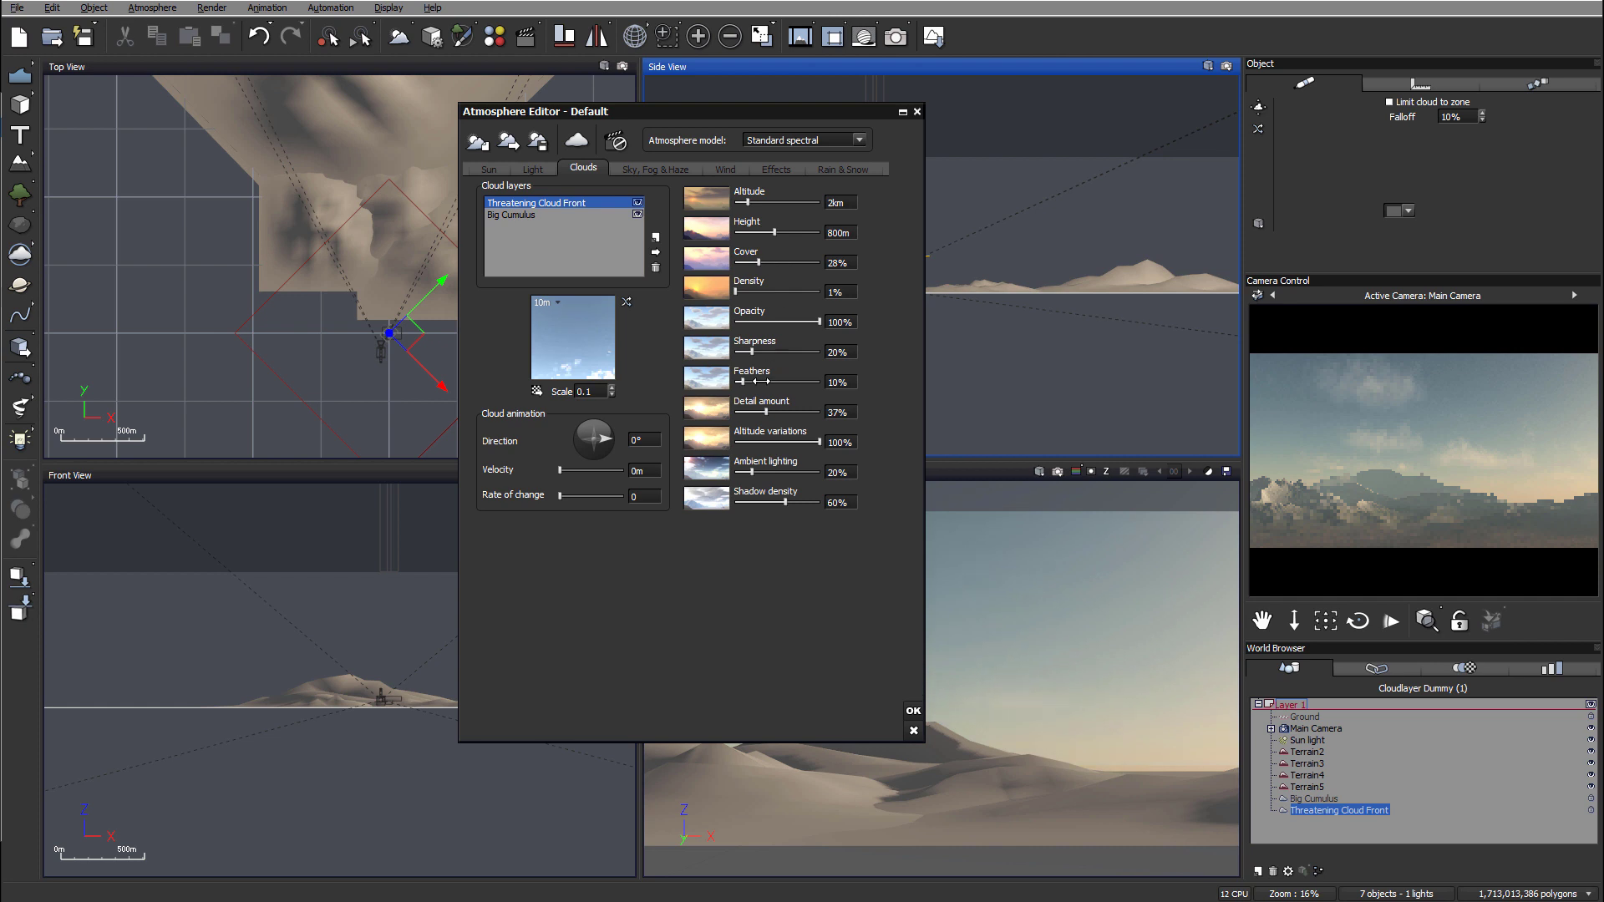
drag(741, 382, 779, 382)
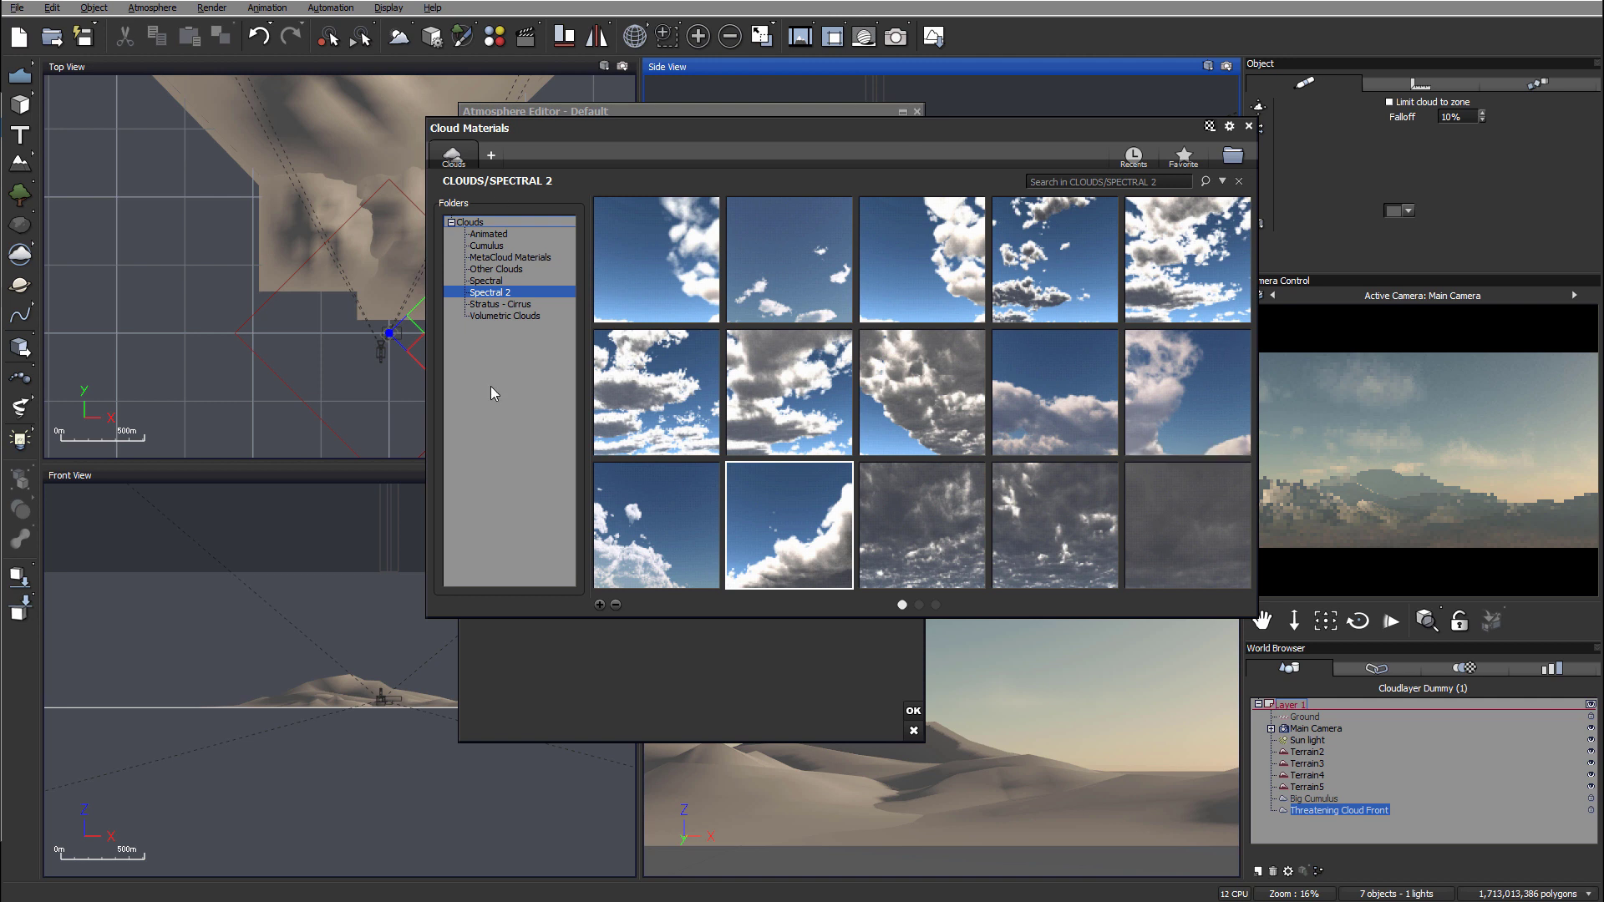
Step: Add Alto Stratus #4 from the Stratus - Cirrus folder and lower its density to 13%
click(512, 304)
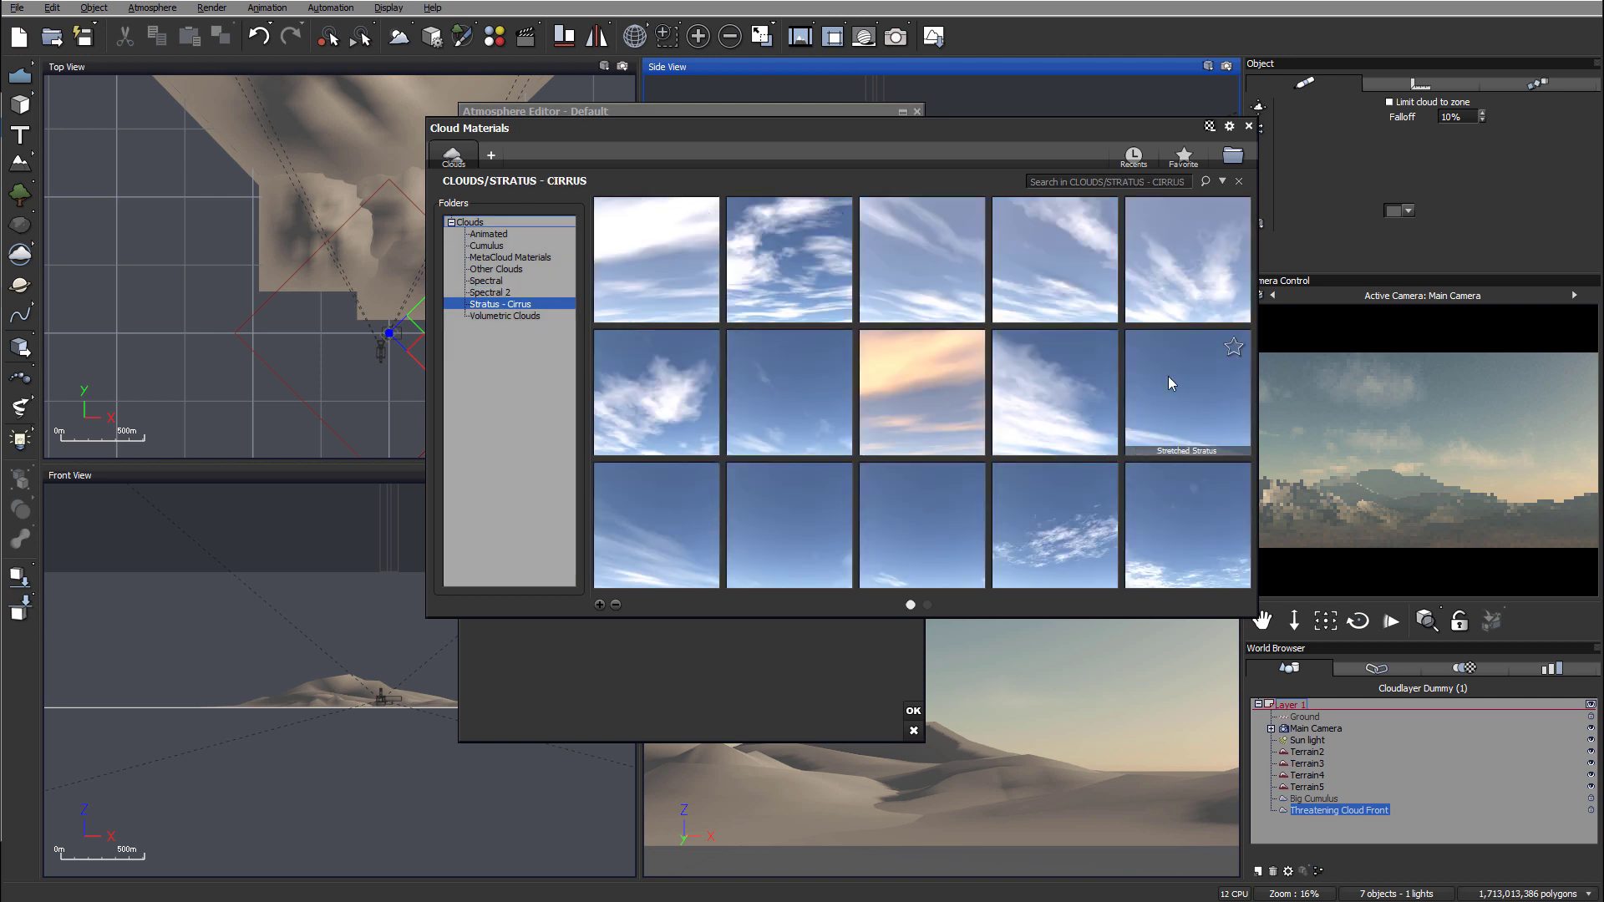
double_click(1143, 229)
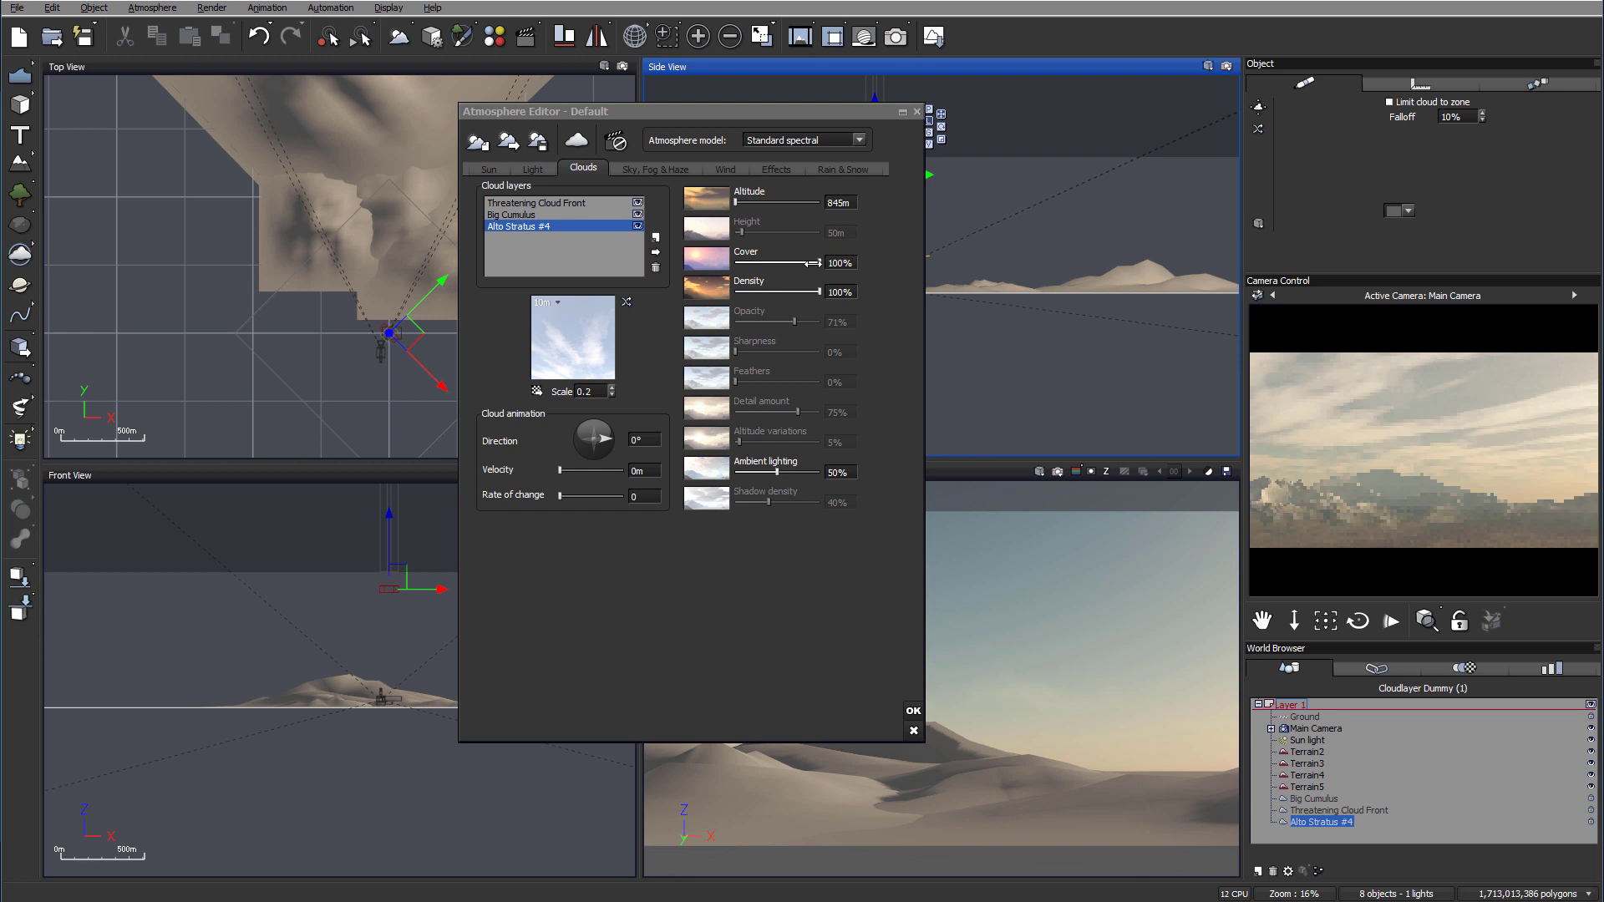
click(823, 291)
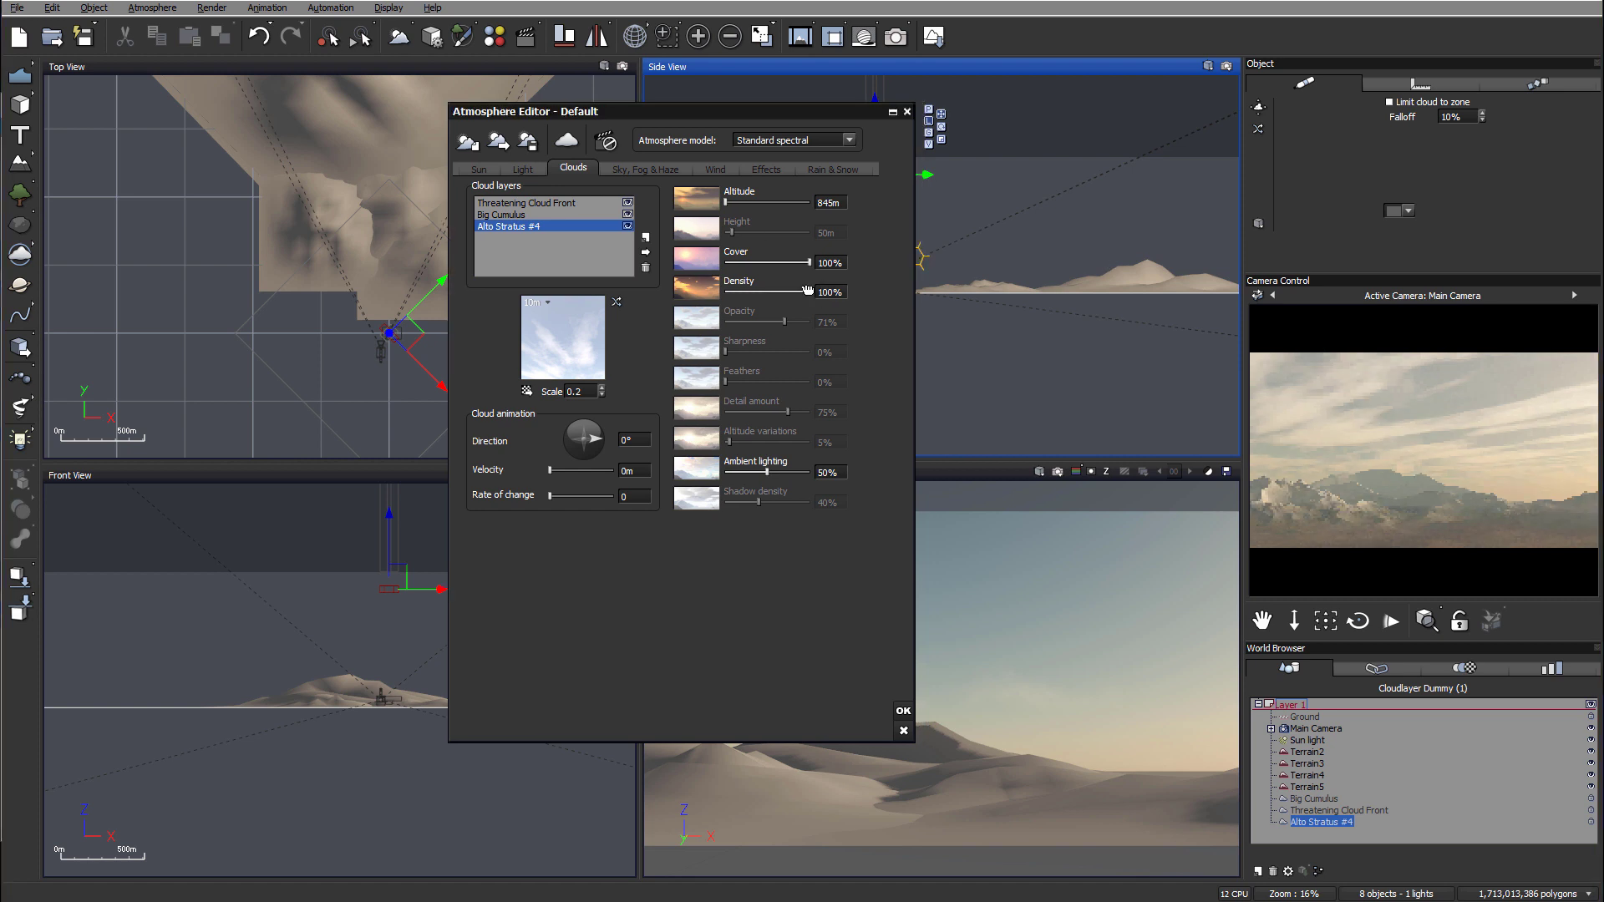
drag(809, 291, 737, 295)
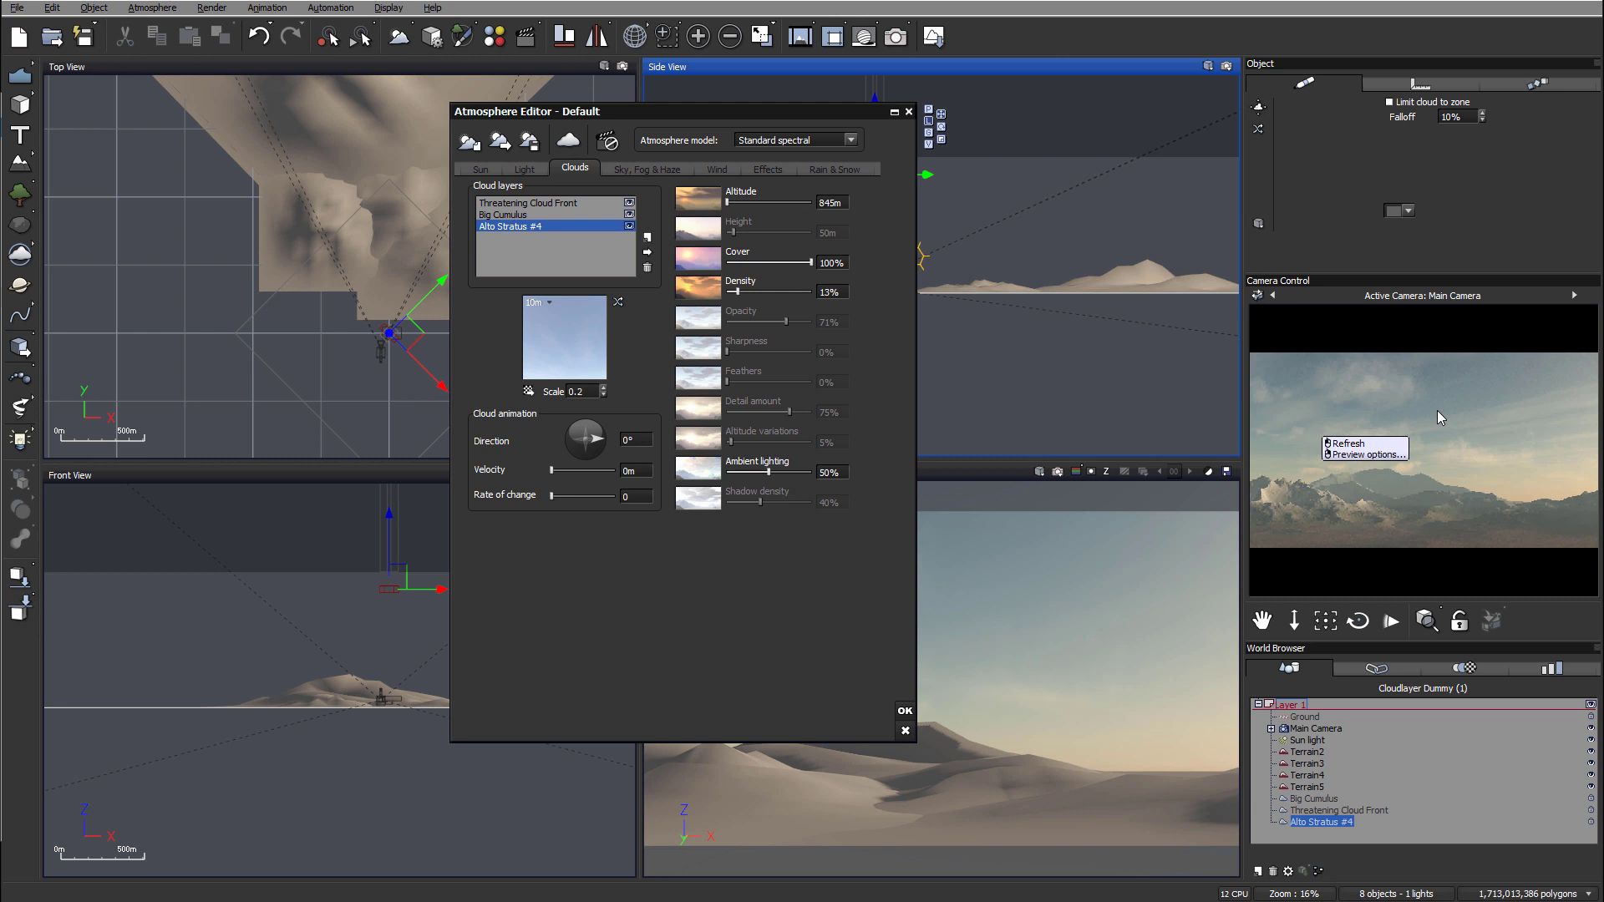
Step: Load Feathered Cumulus from the Spectral 2 folder as a fourth cloud layer
click(646, 237)
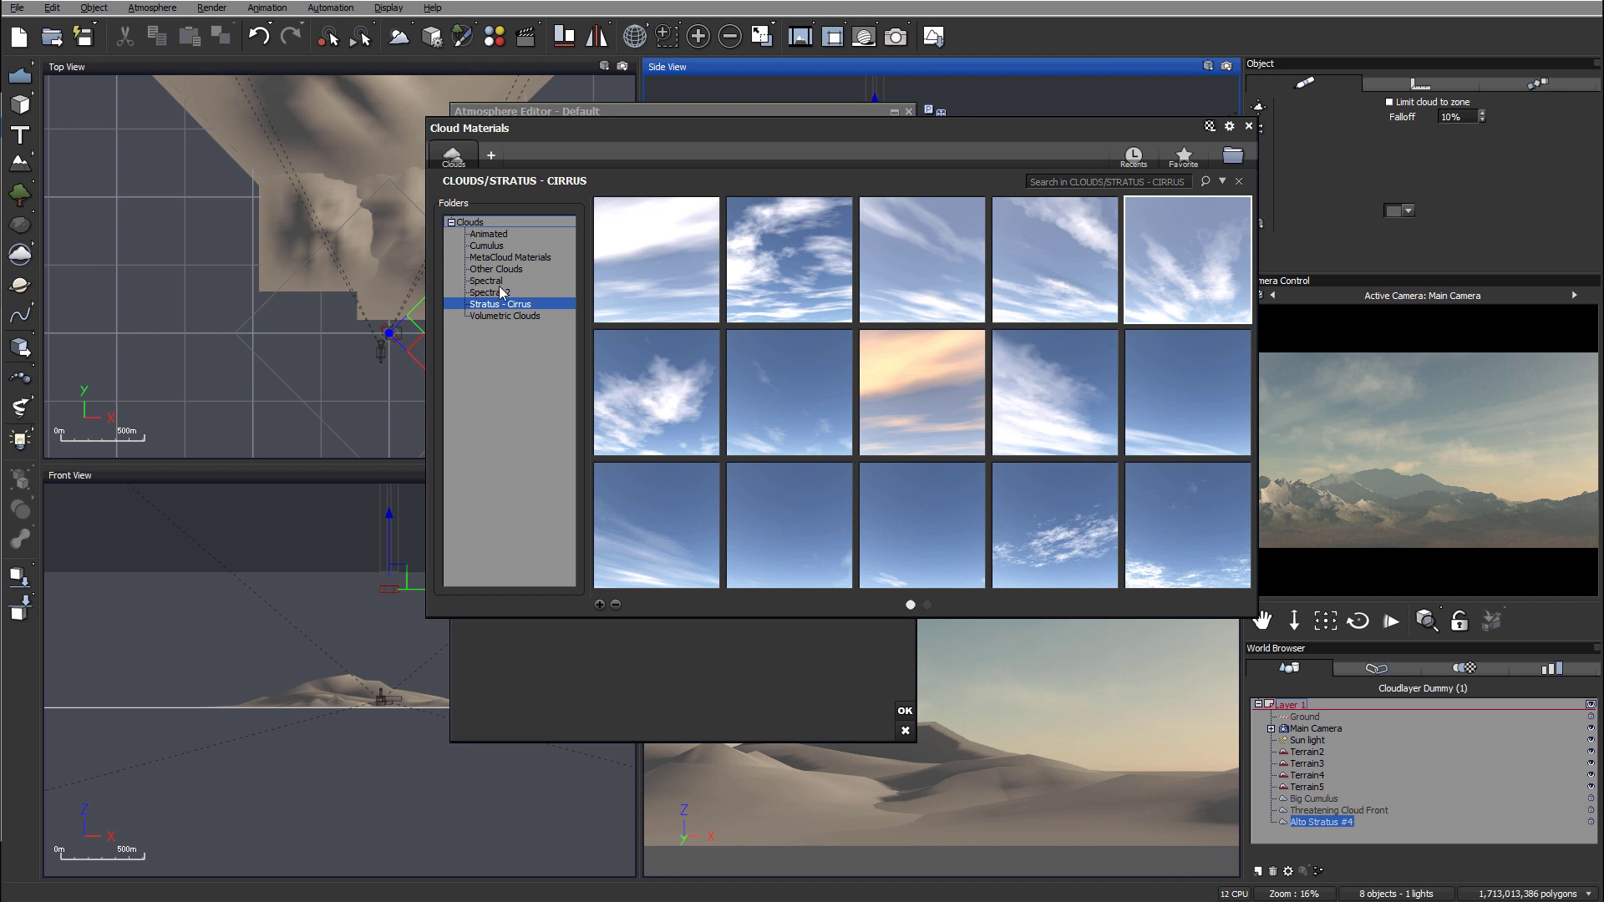
click(501, 293)
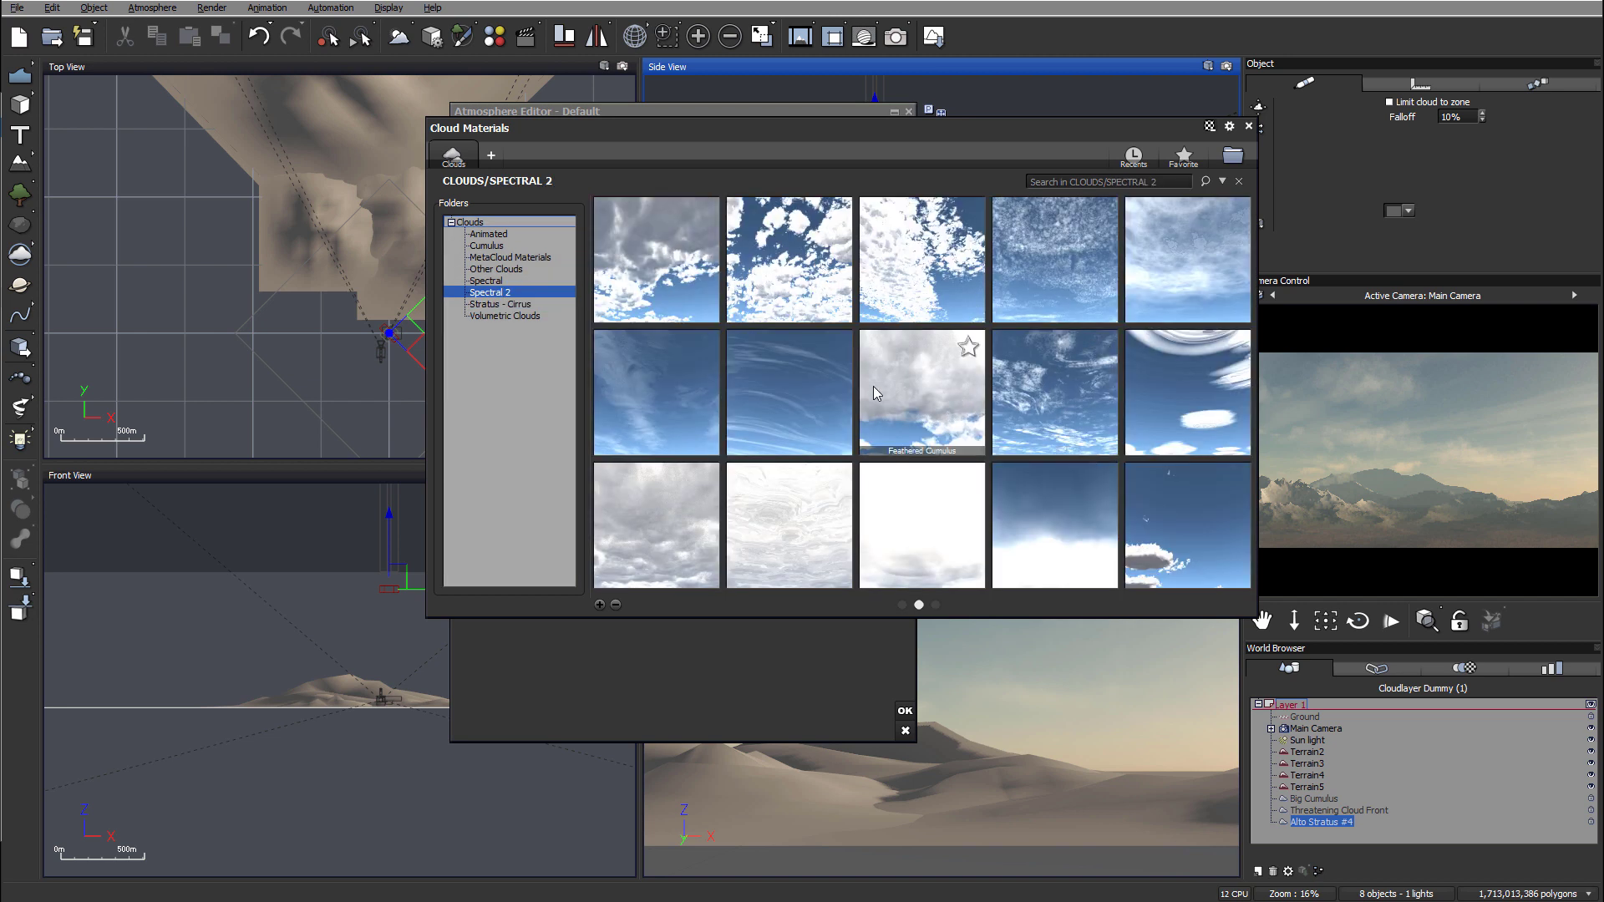
double_click(879, 388)
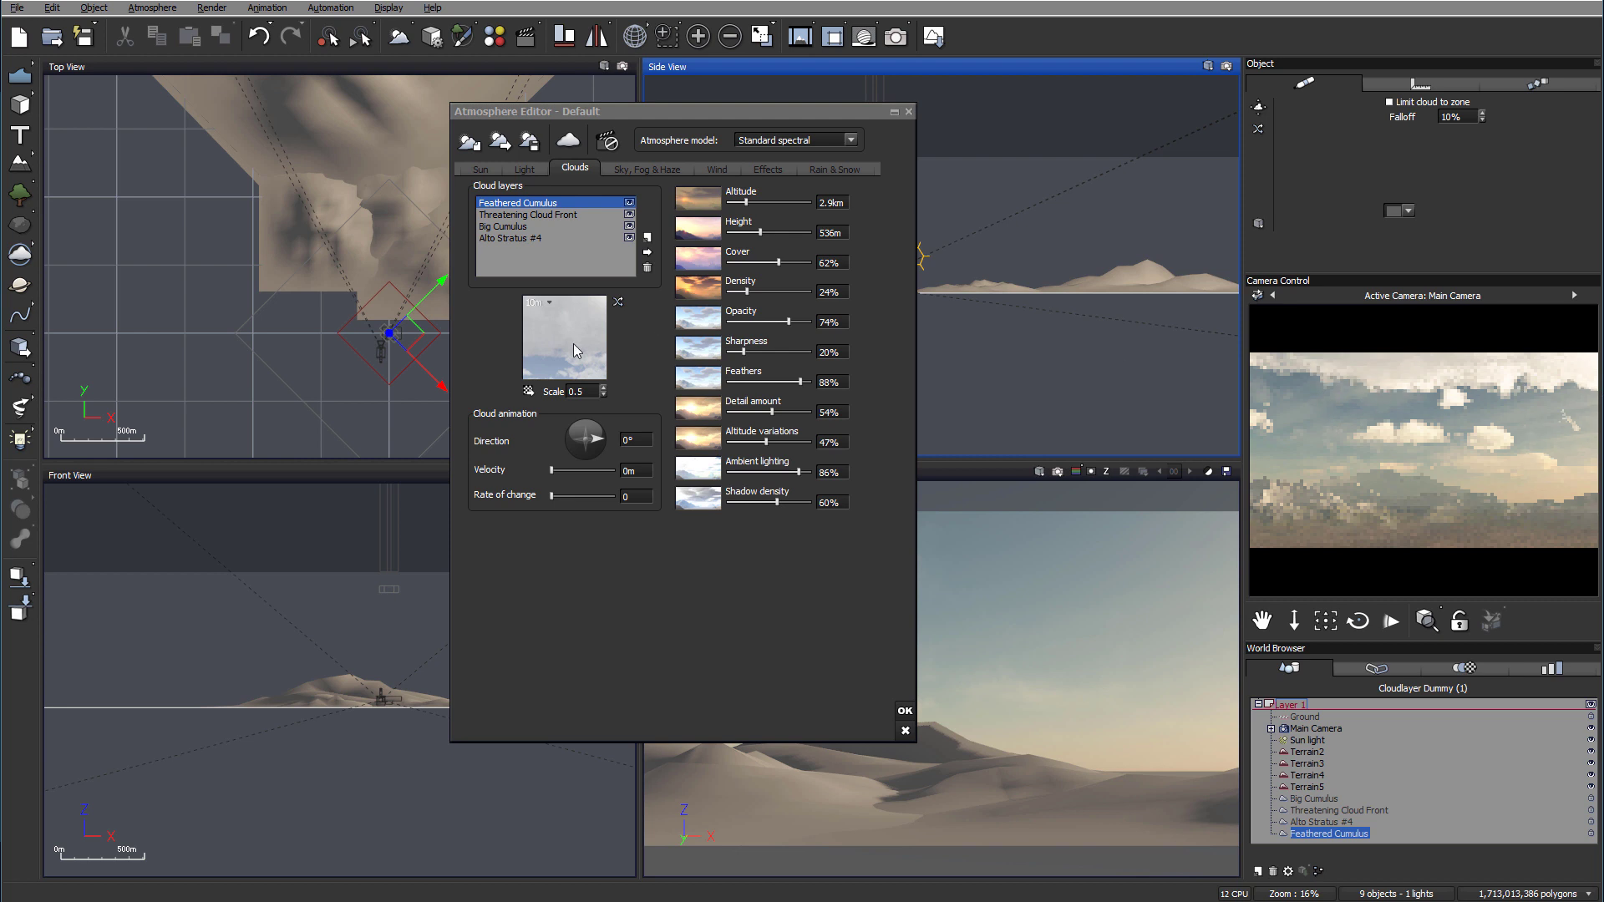
click(604, 395)
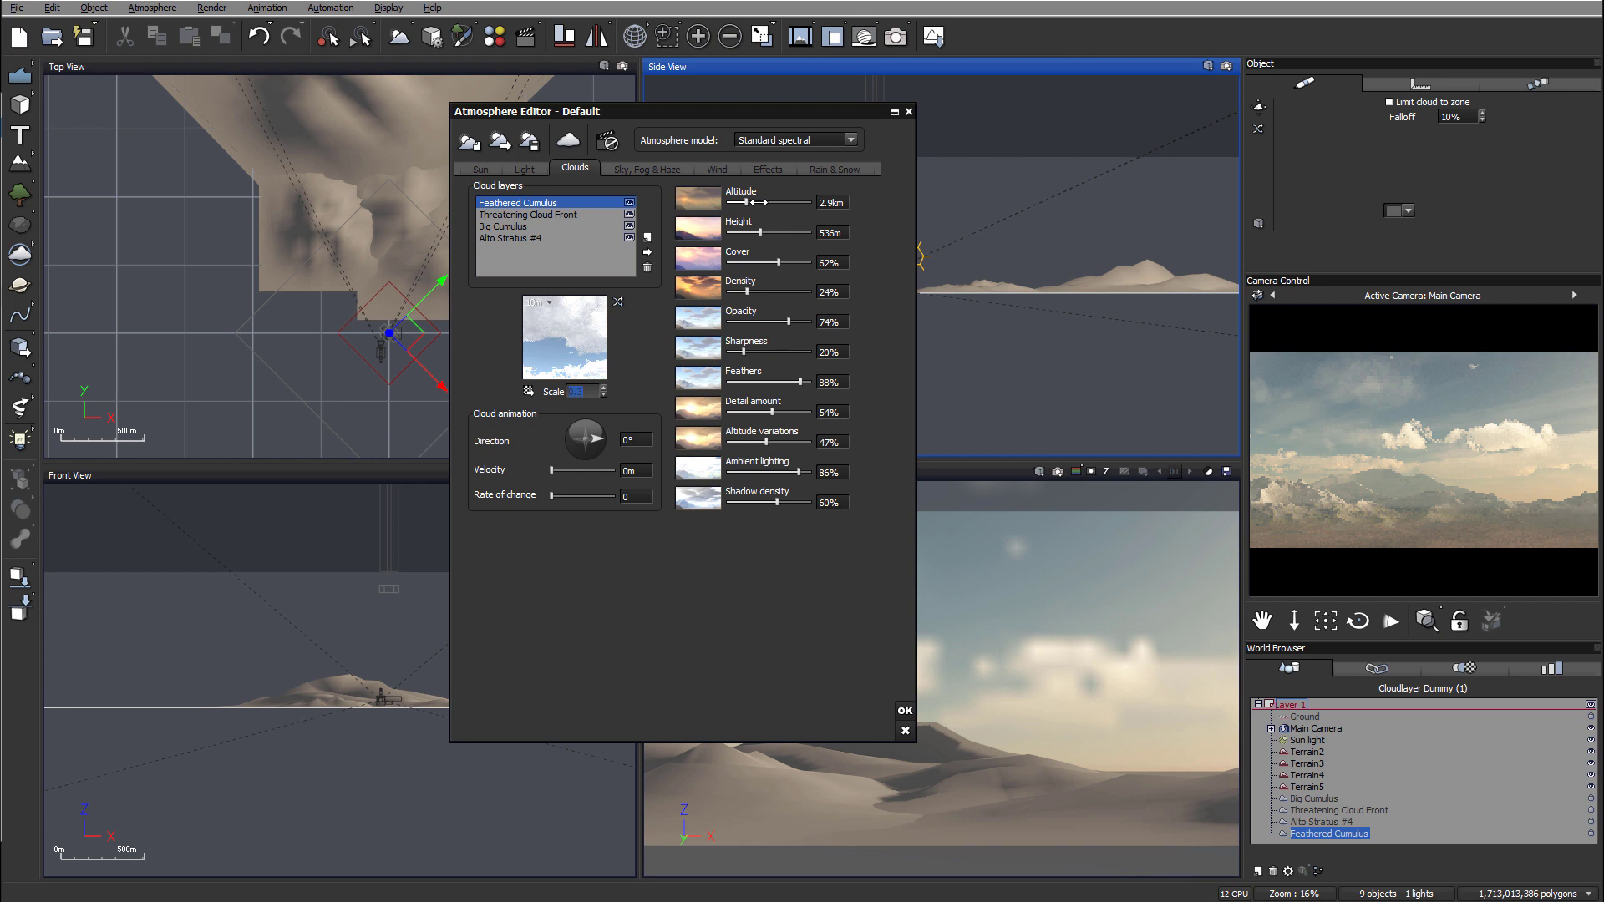
Step: Set the Feathered Cumulus height to 566m with 100% altitude variations
drag(765, 225, 794, 226)
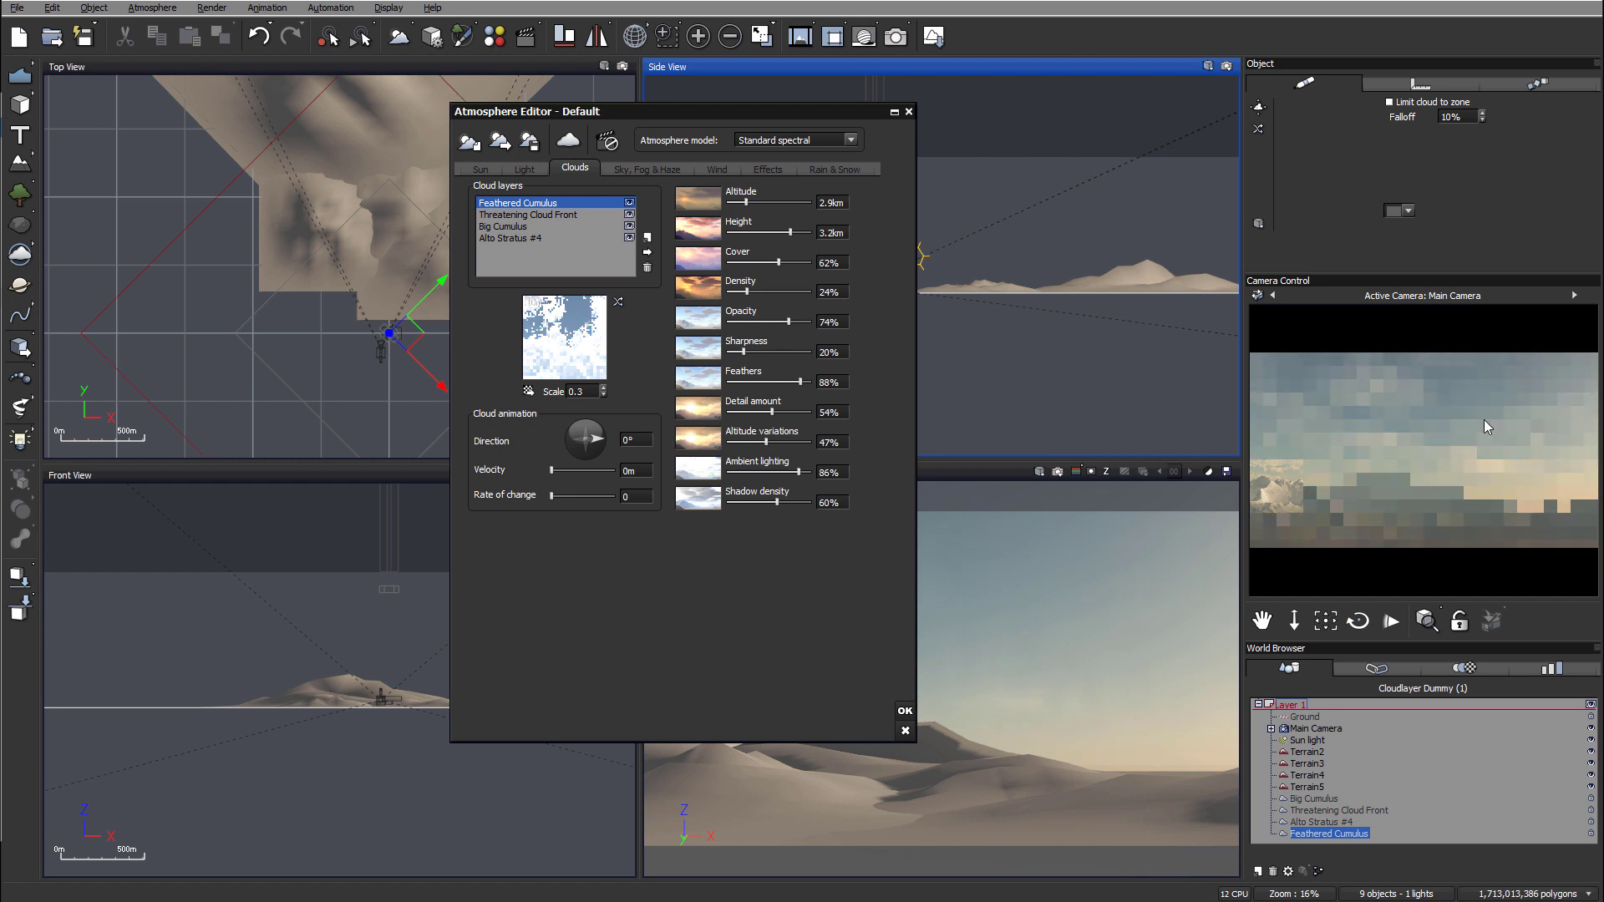
drag(789, 232, 758, 233)
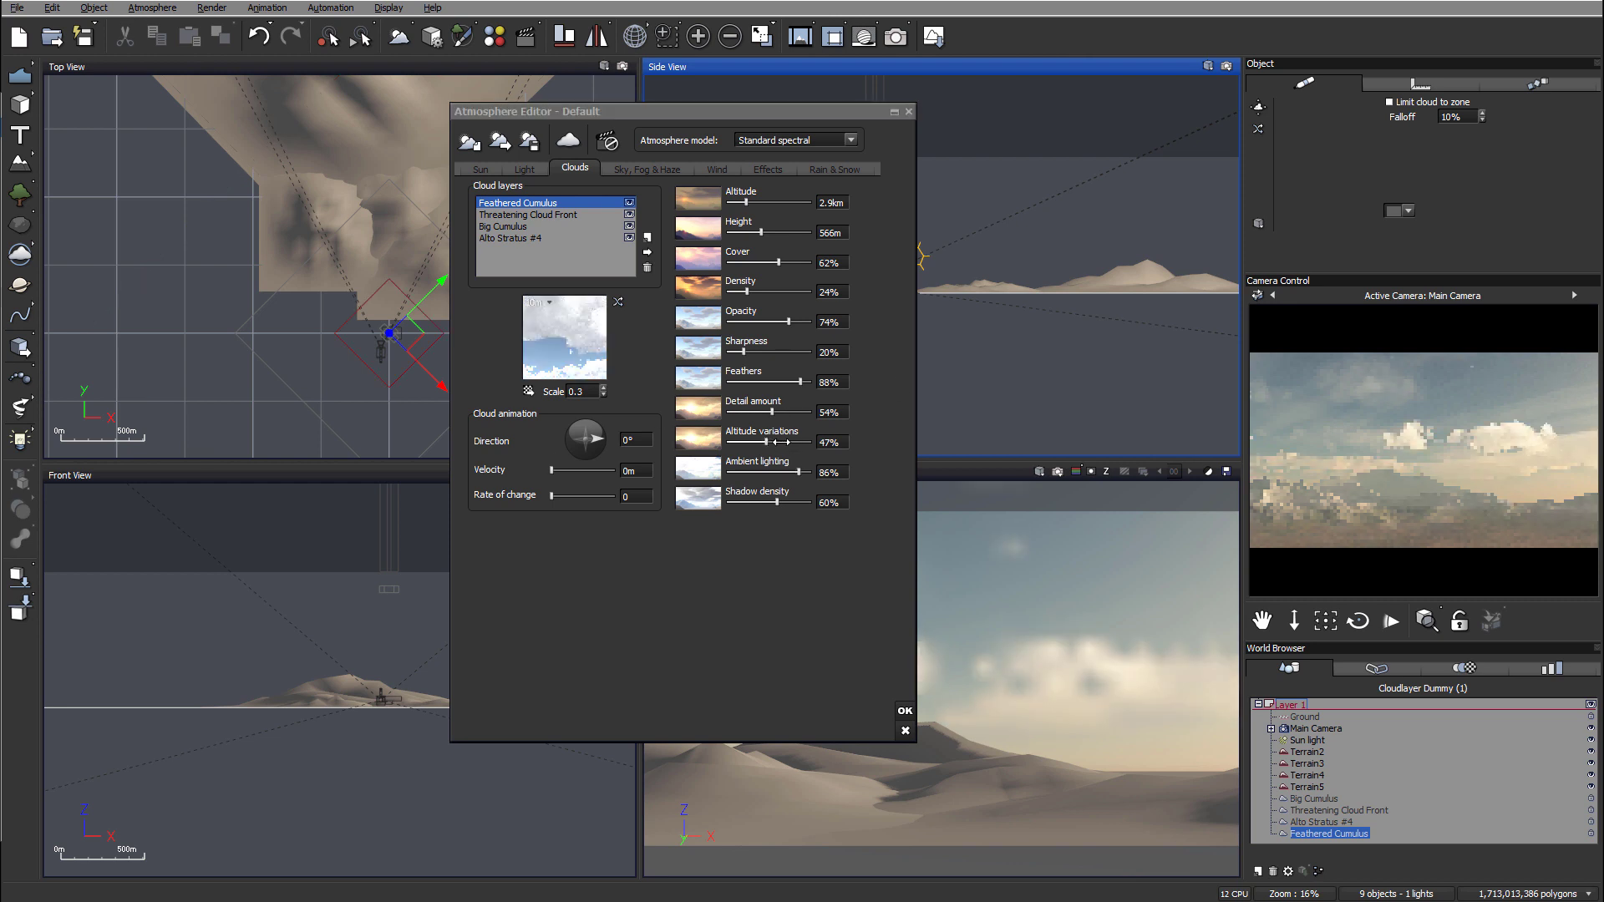
drag(794, 443, 824, 442)
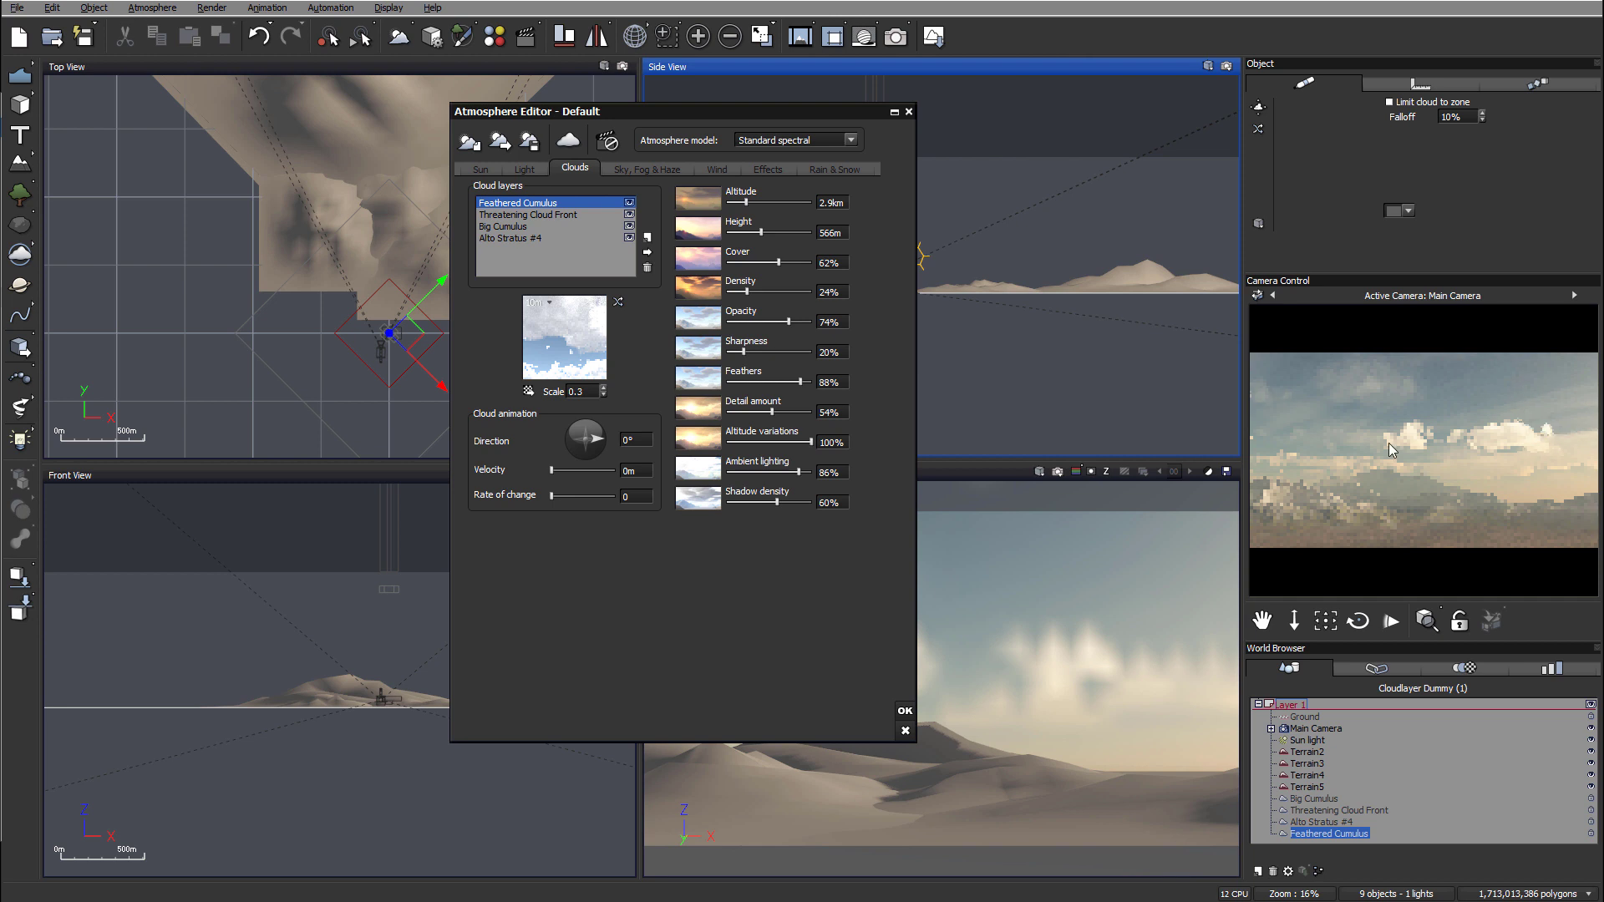
Step: Deepen shadow density to 85%, raise cover to about 70%, and settle density at 31%
drag(746, 291, 800, 320)
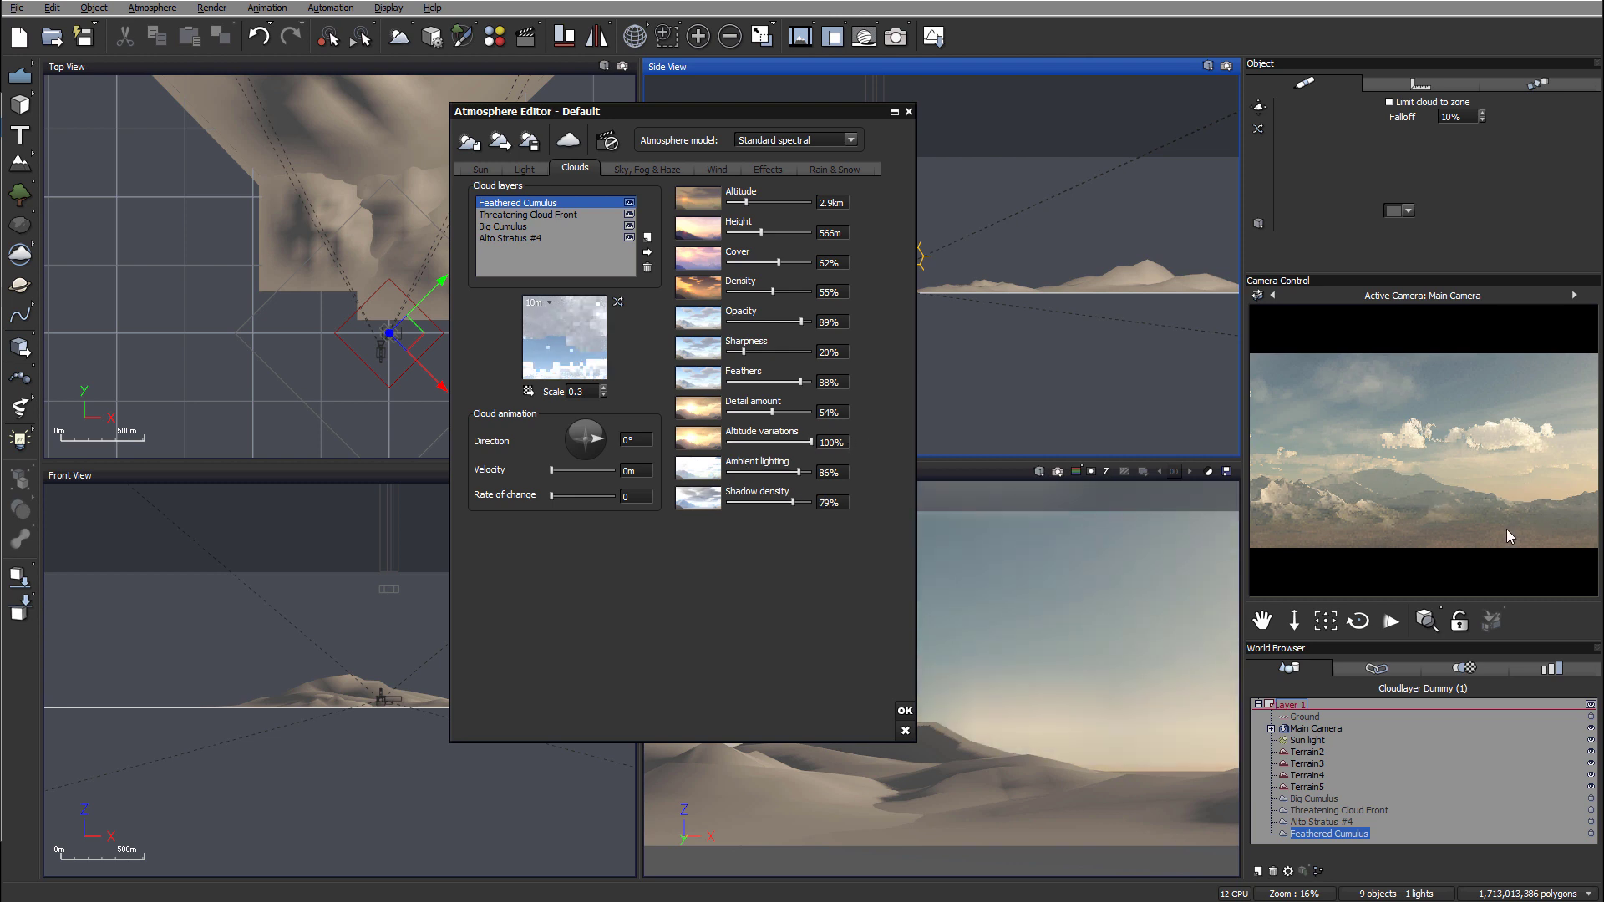
drag(792, 500, 797, 501)
drag(780, 261, 787, 261)
drag(773, 291, 779, 292)
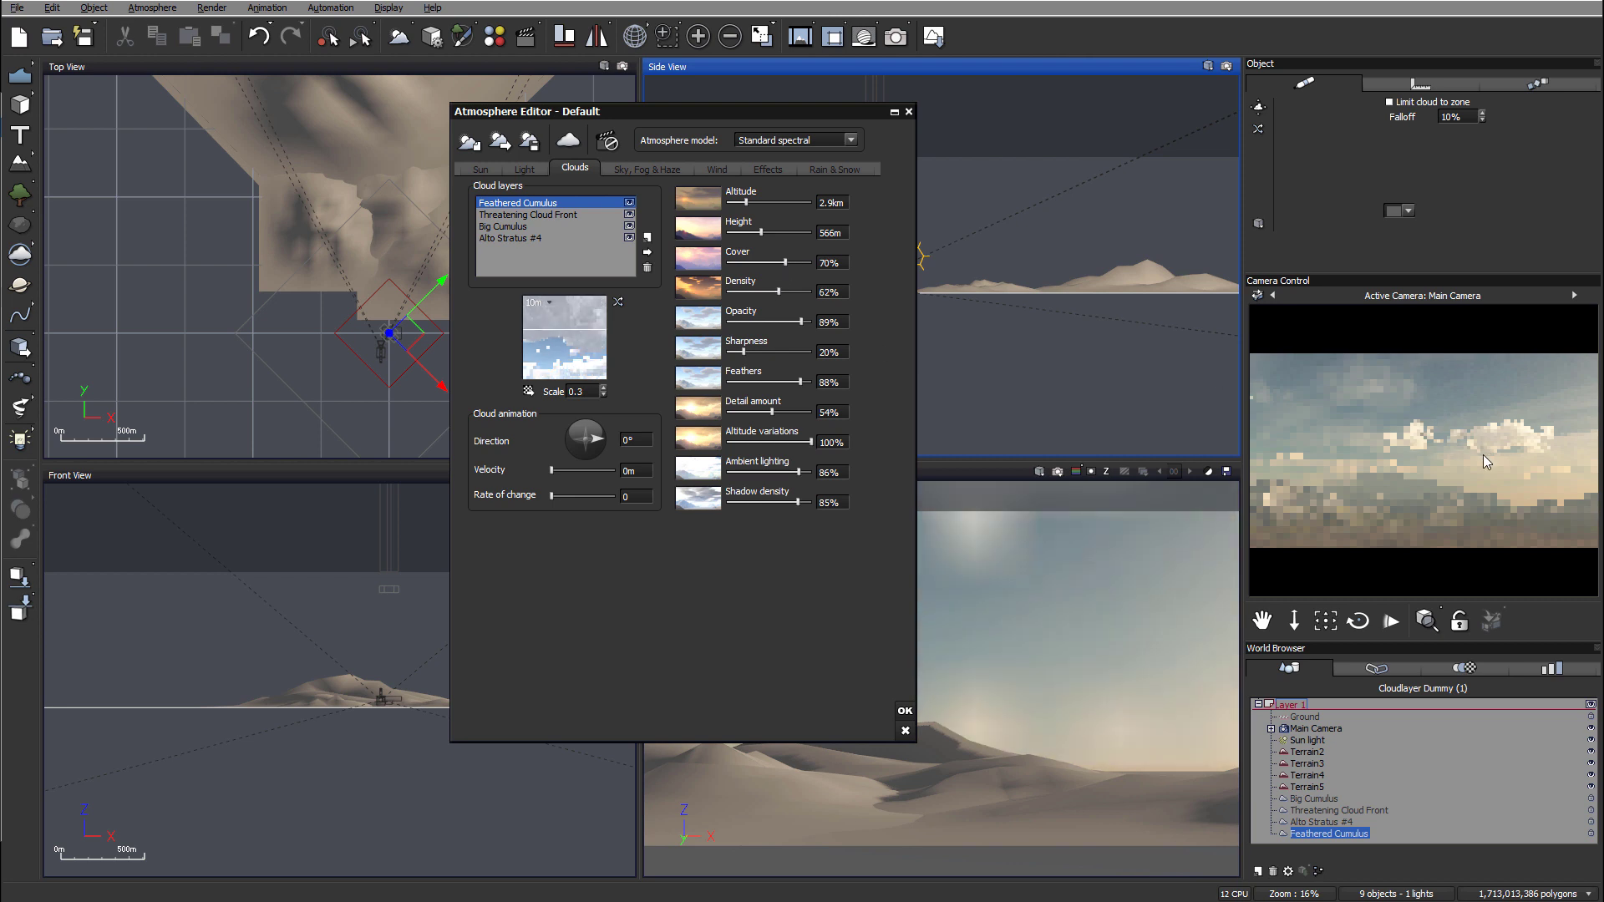
right_click(1452, 356)
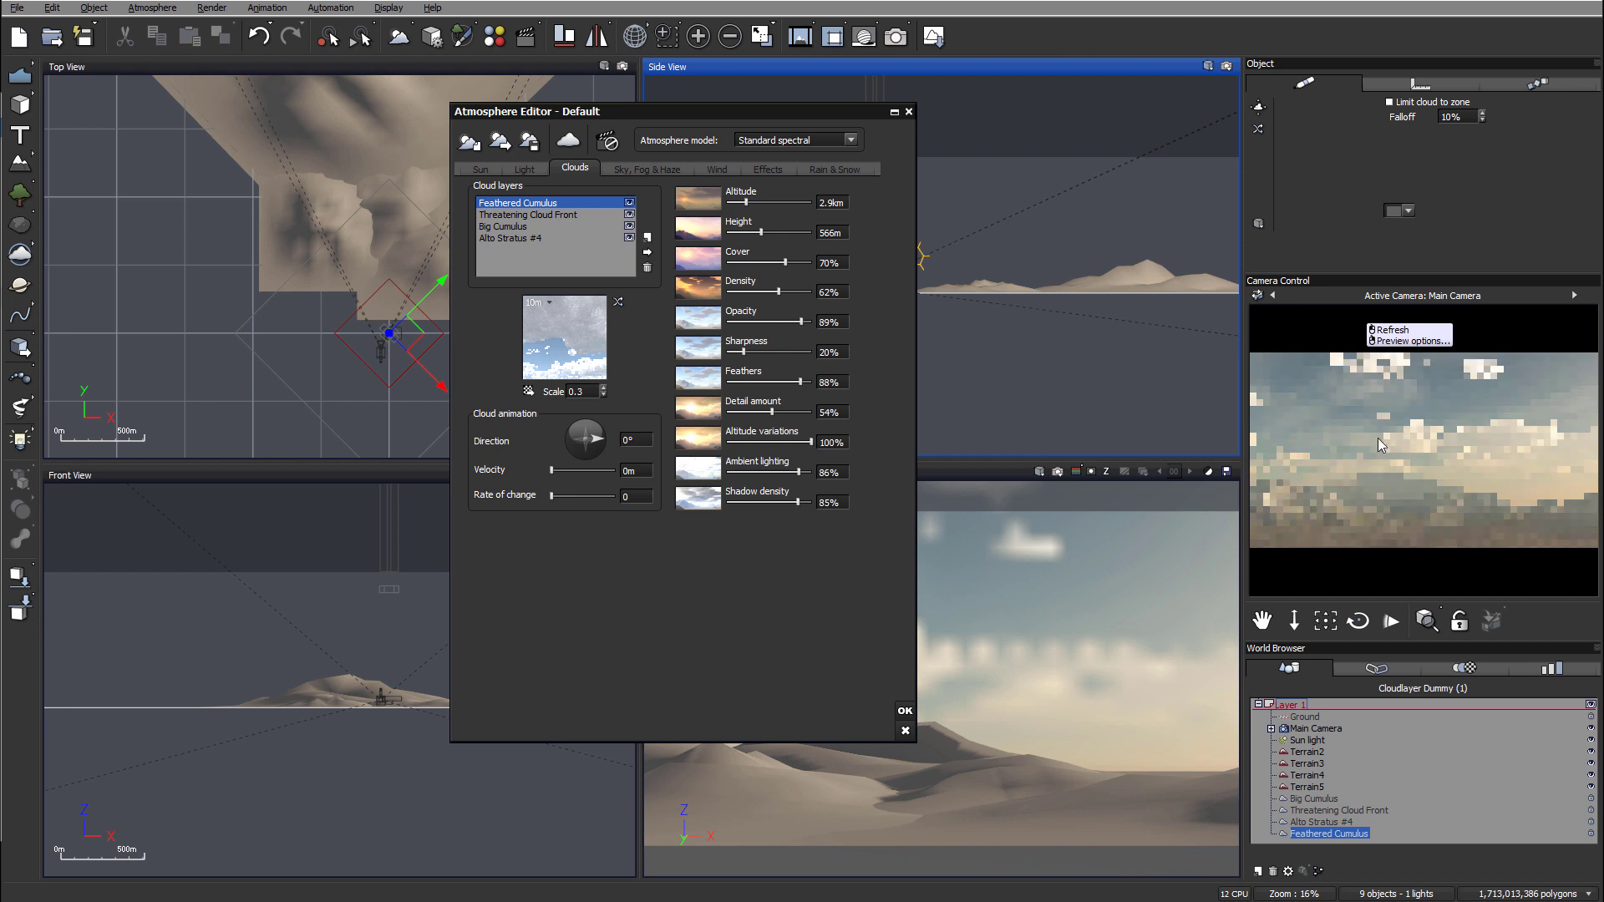
click(1342, 411)
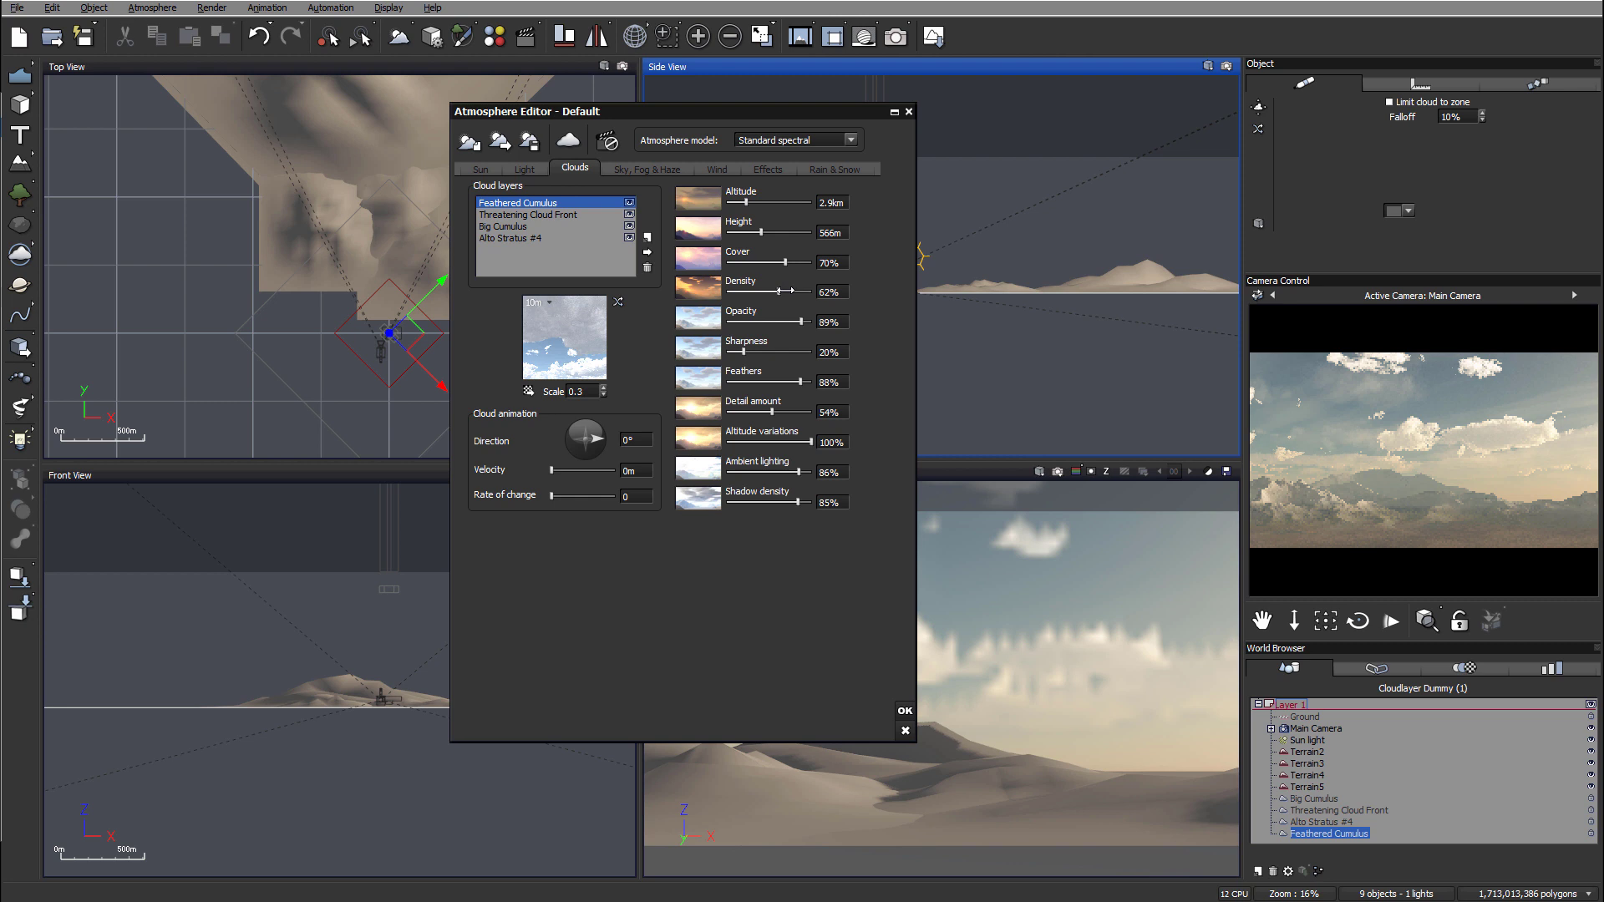
mouse_move(780, 290)
mouse_down()
mouse_move(753, 291)
mouse_move(789, 261)
mouse_up()
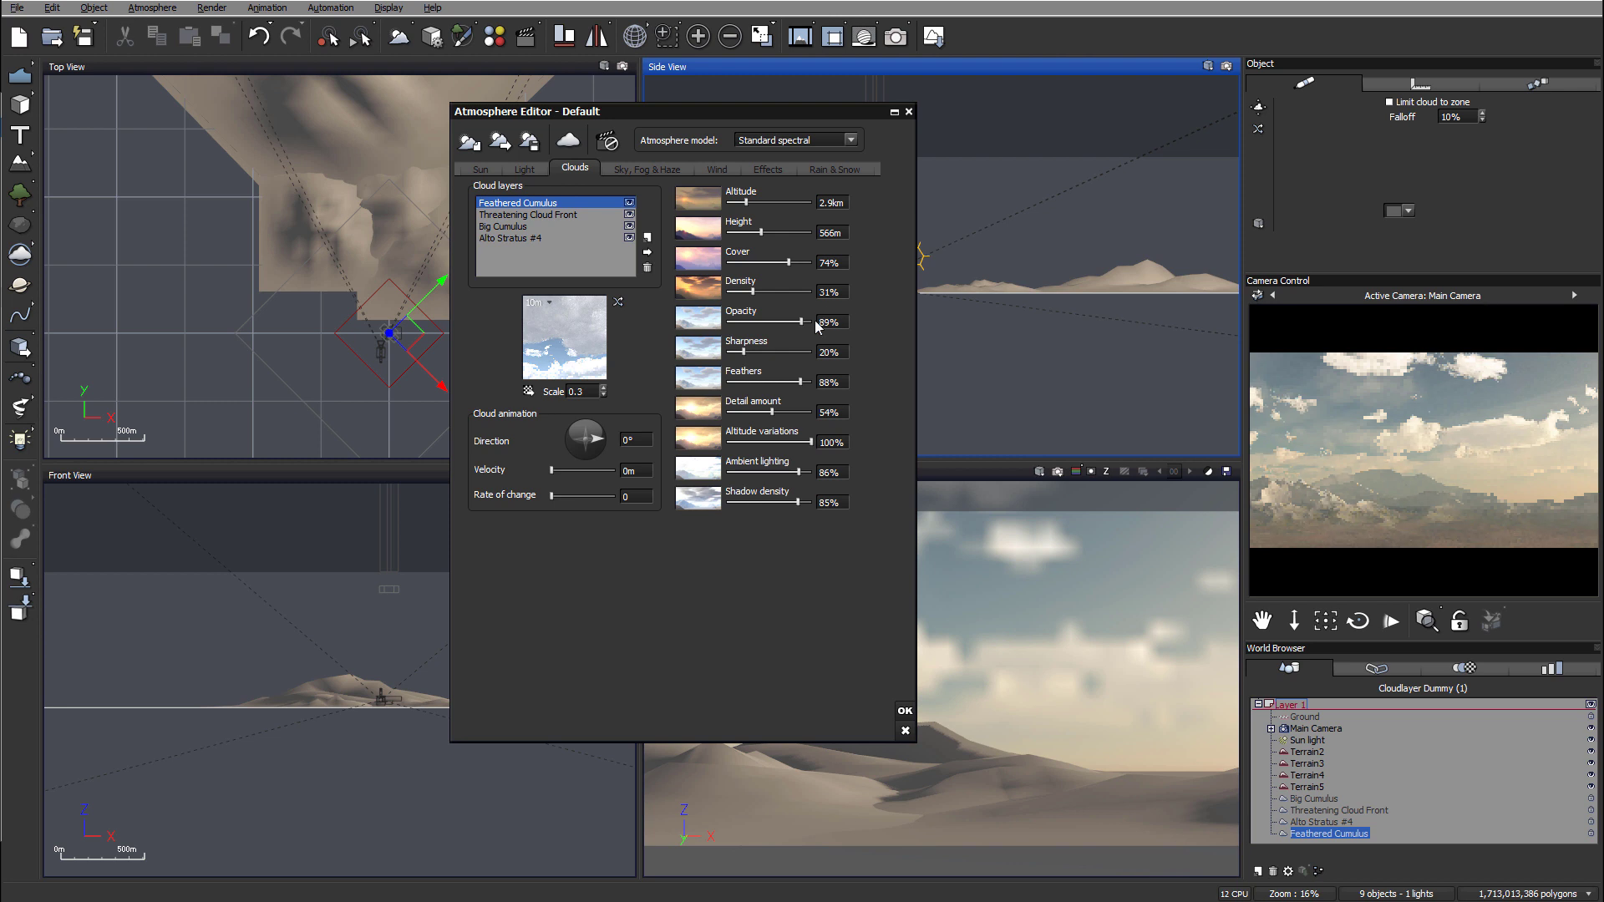
Step: Soften feathers, lower detail, and set sharpness 14%, opacity 100% and density 61%
drag(801, 381, 765, 412)
drag(756, 351, 751, 352)
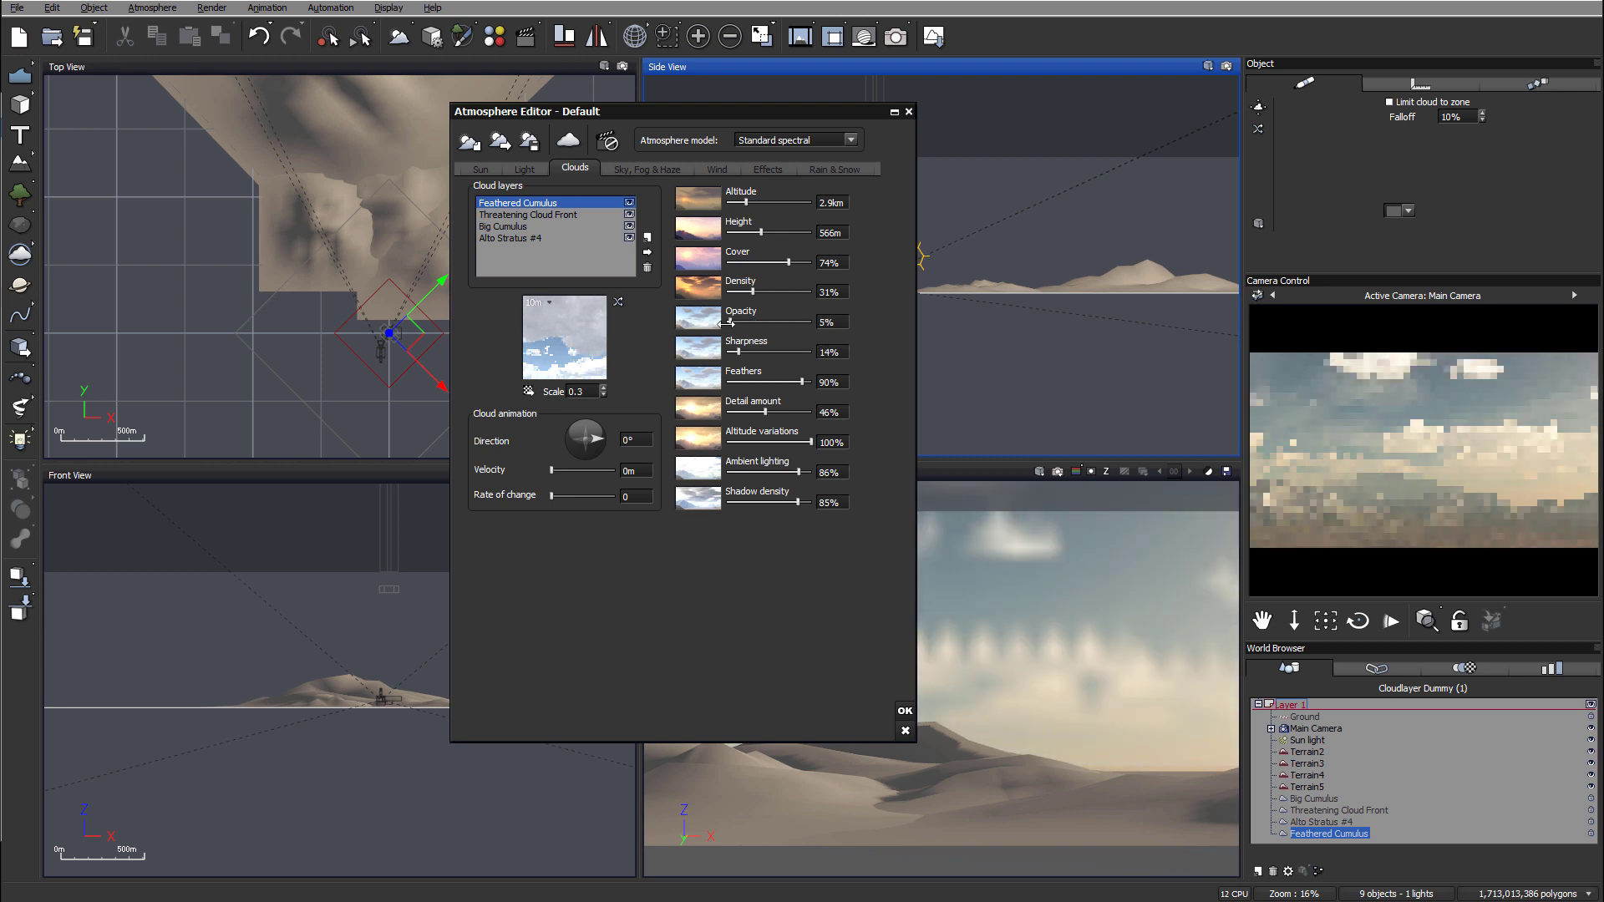
drag(798, 319, 732, 320)
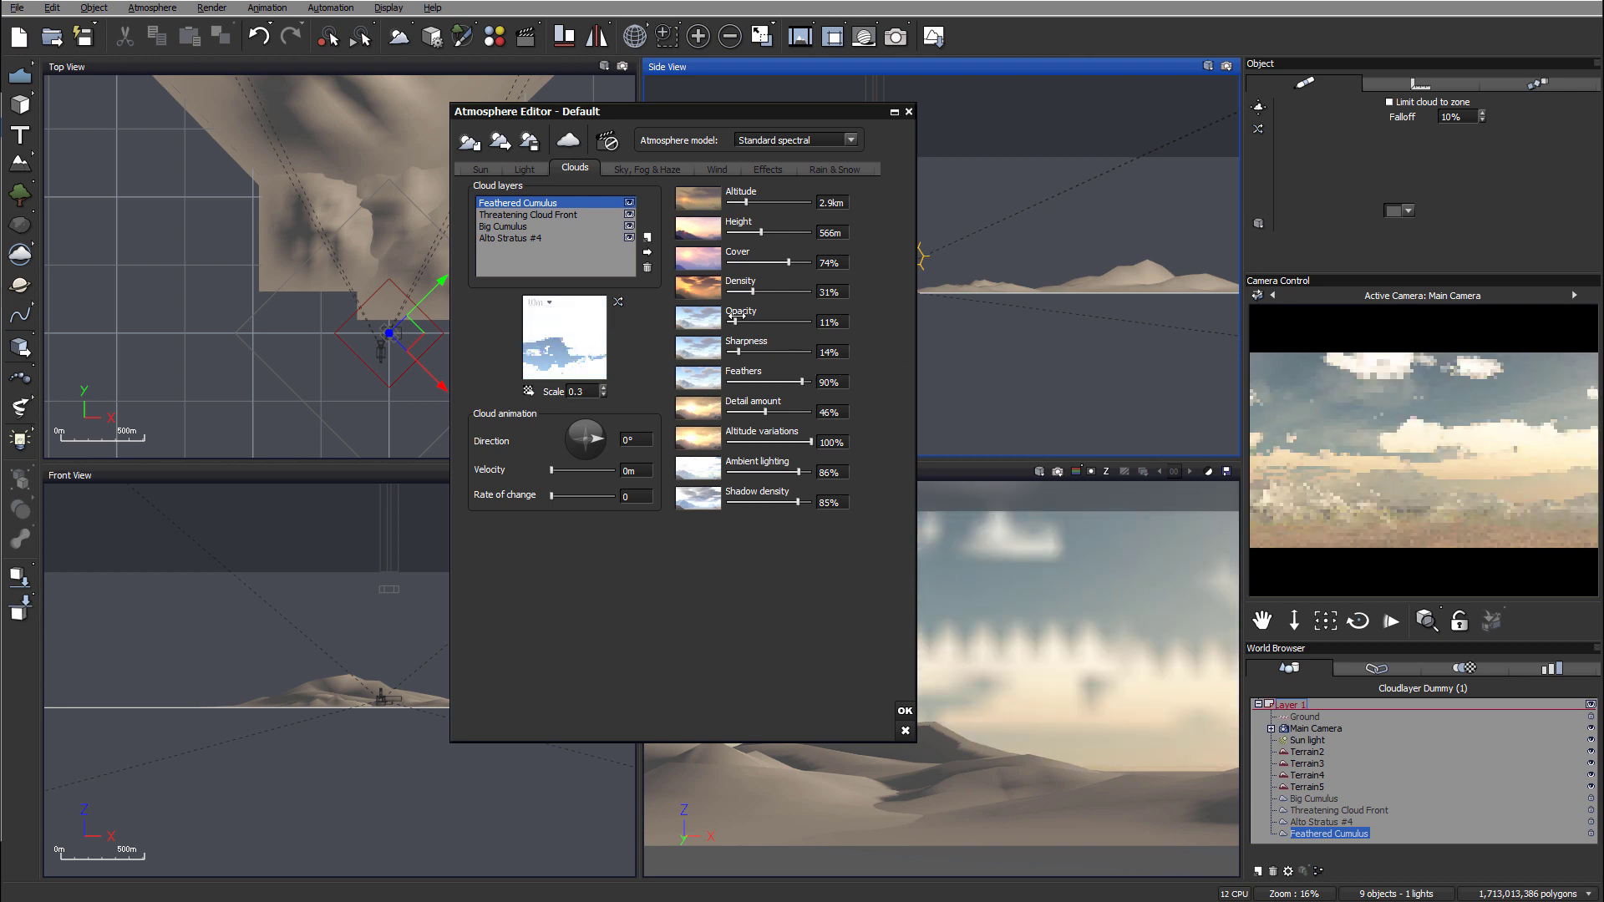
drag(733, 321, 867, 318)
drag(766, 290, 733, 291)
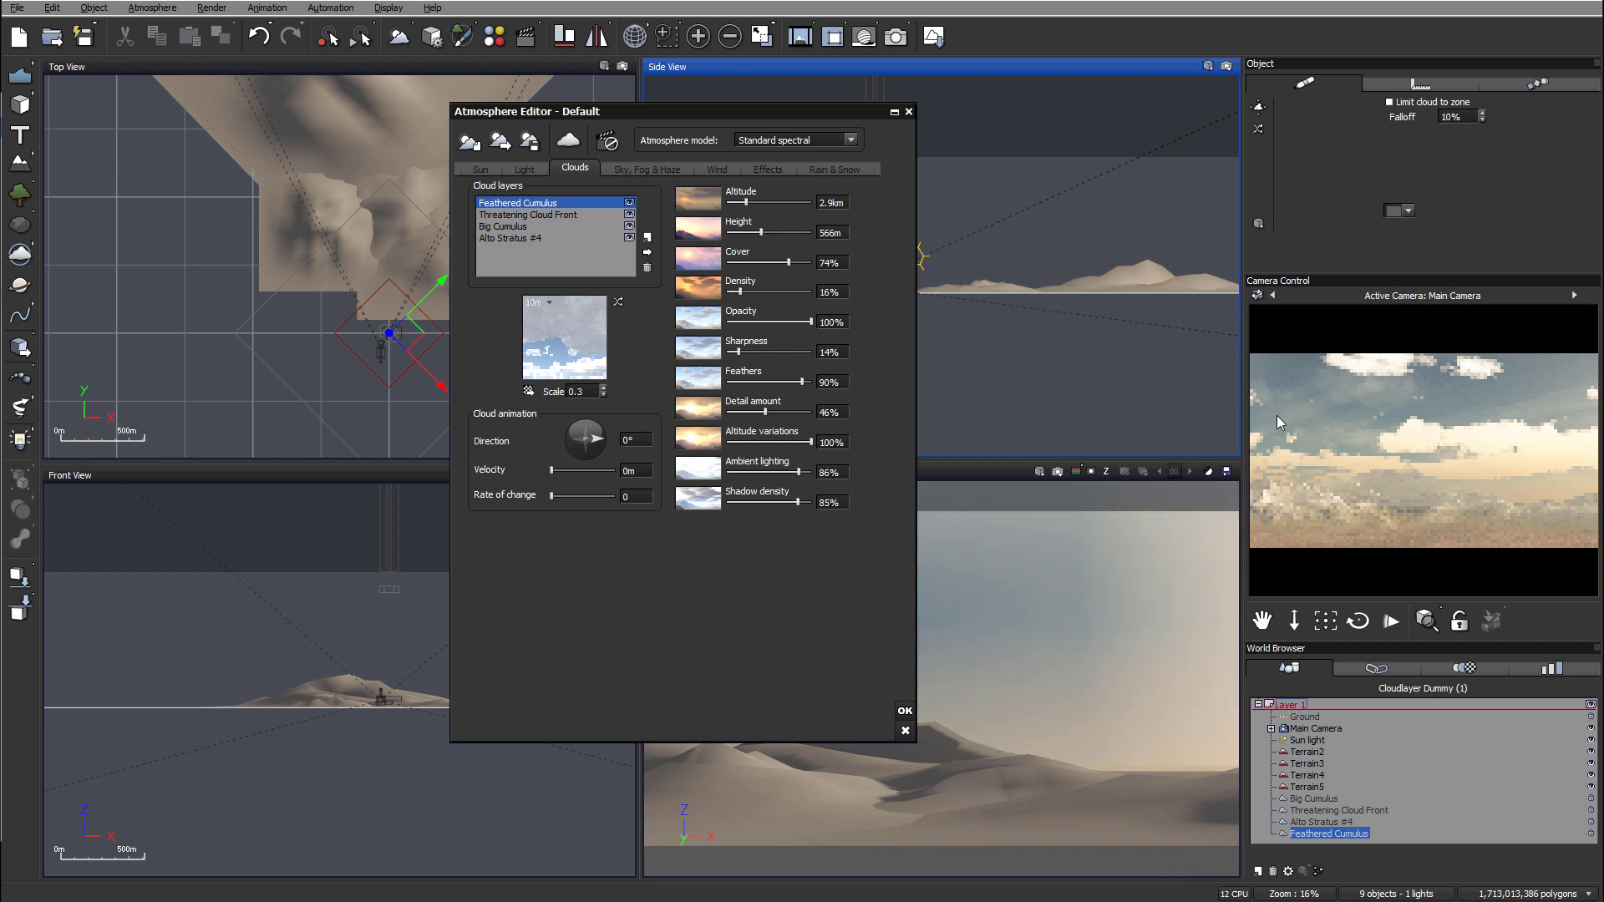
mouse_move(1466, 448)
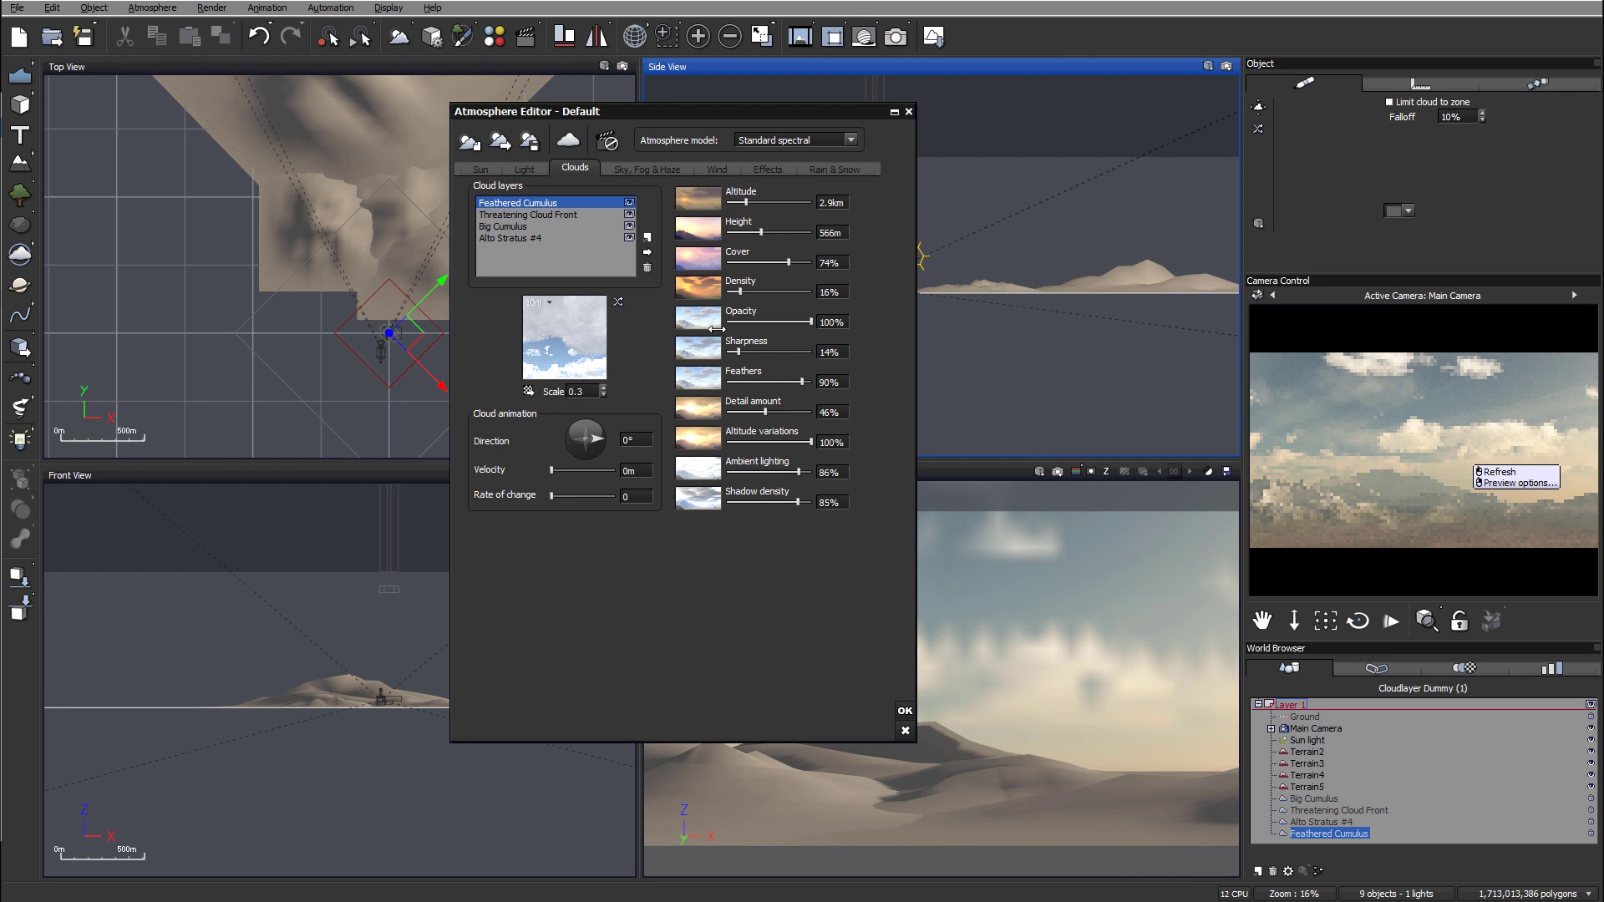
drag(739, 291, 781, 262)
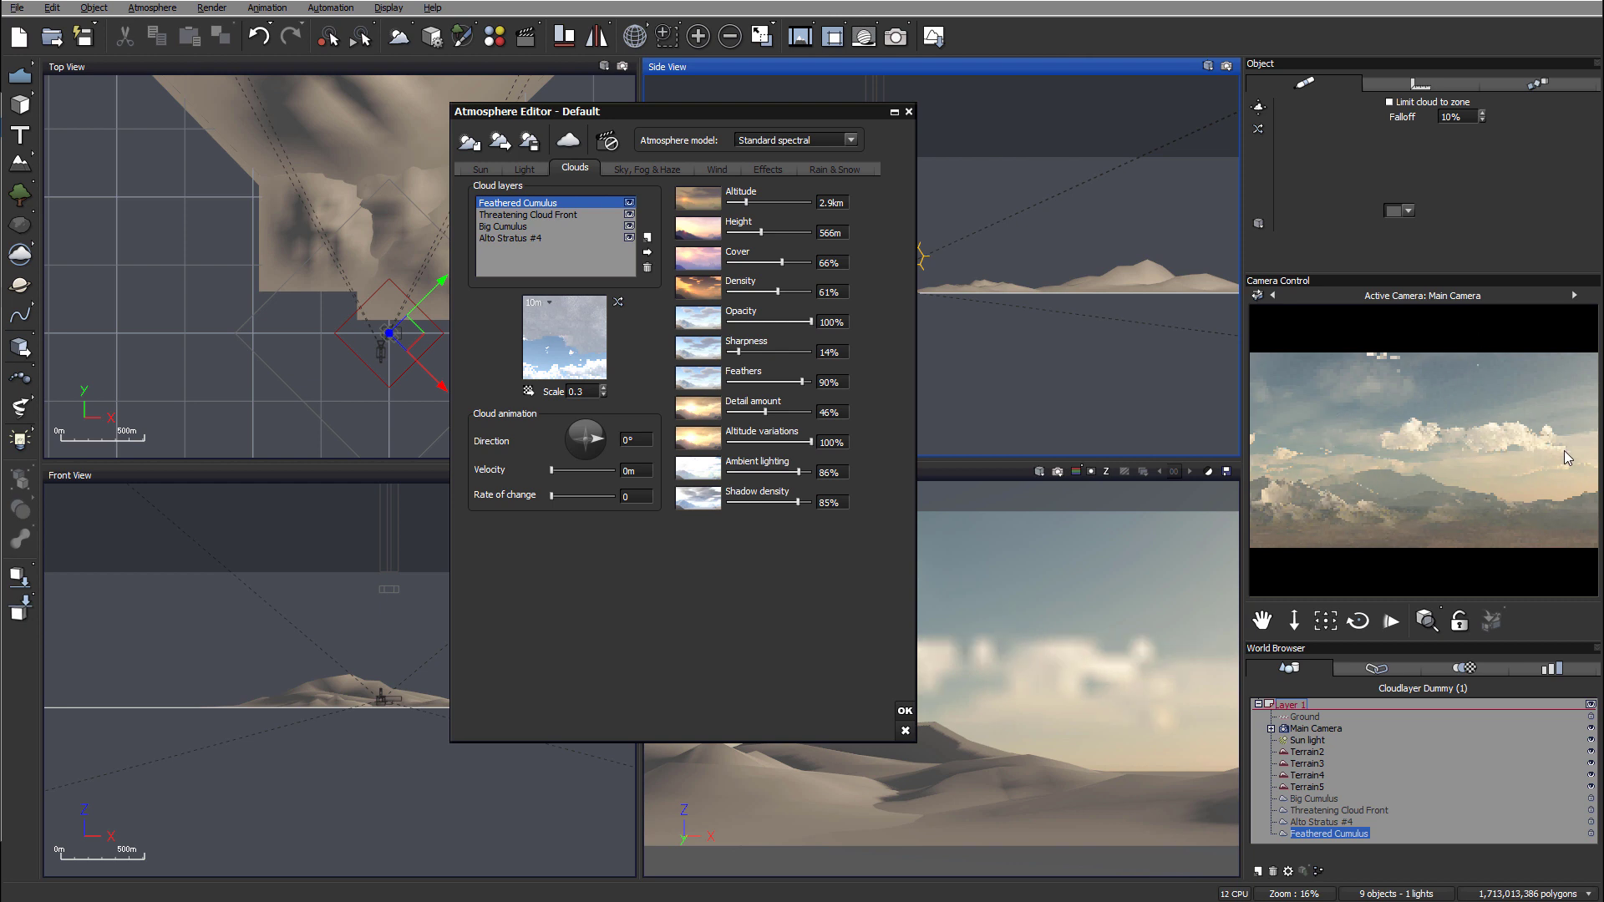
Step: Raise the Big Cumulus layer's cover to 59%
click(504, 226)
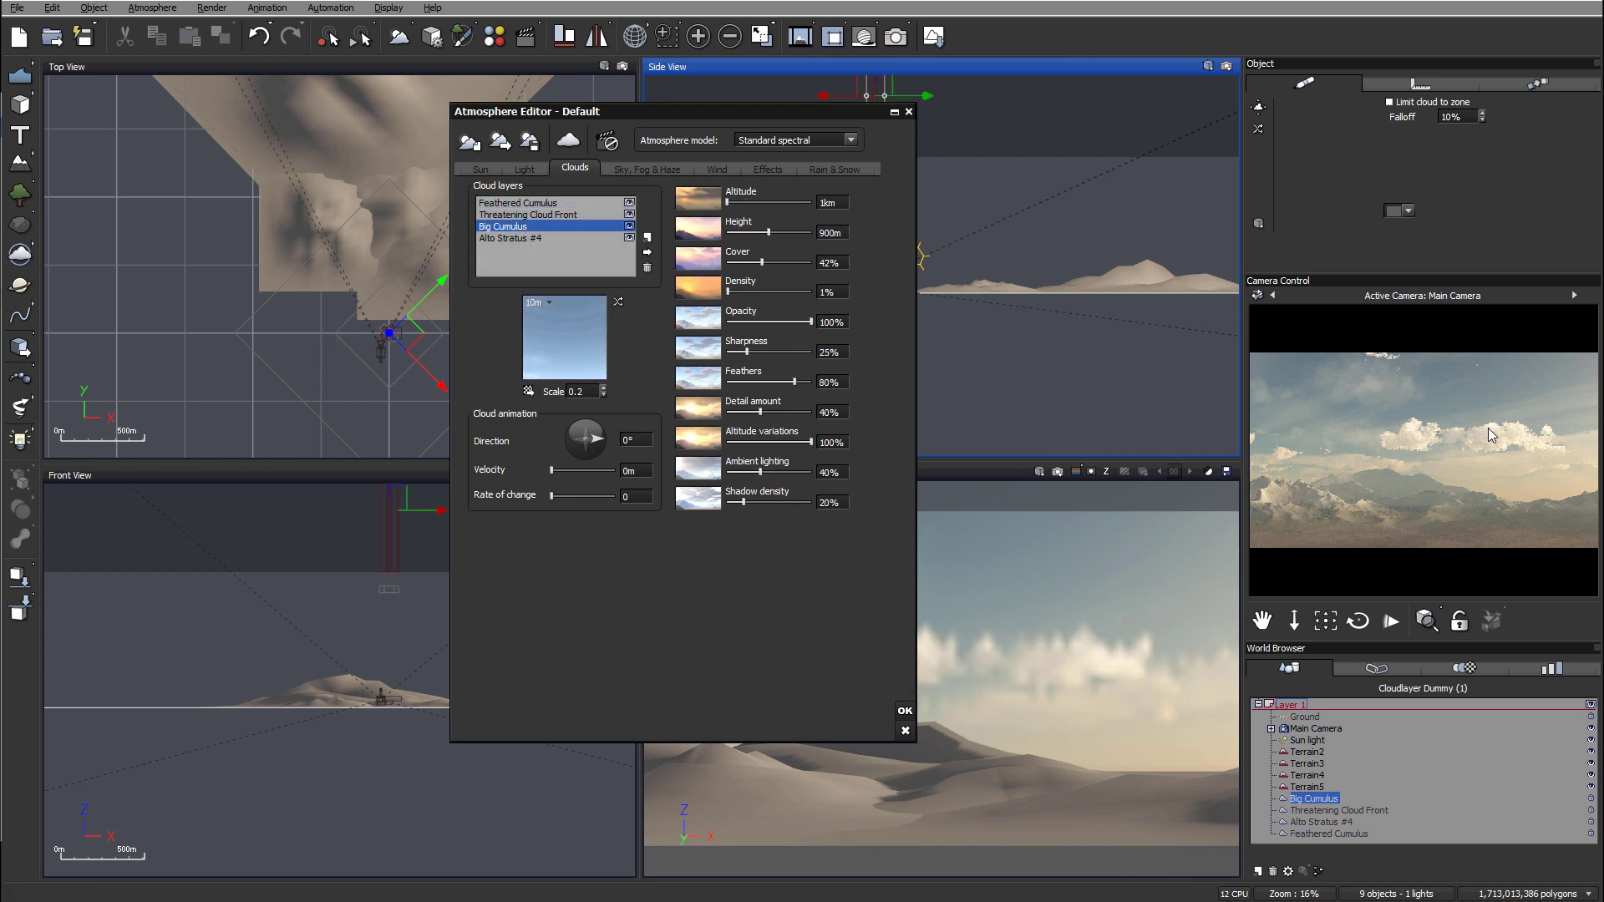
drag(762, 263, 766, 265)
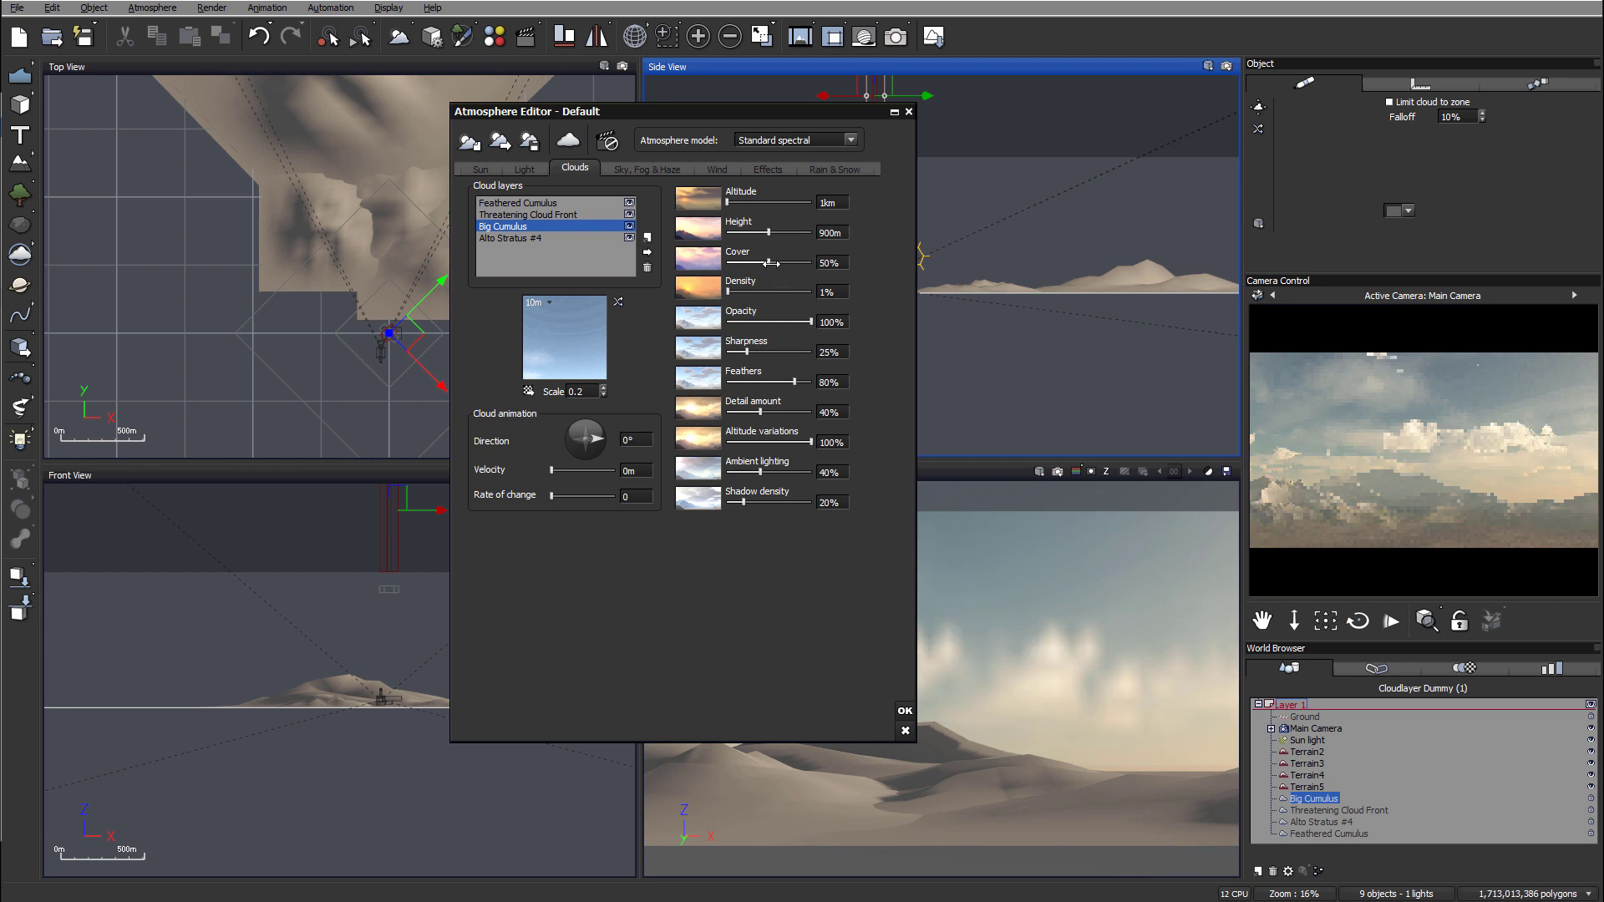
drag(769, 264, 776, 263)
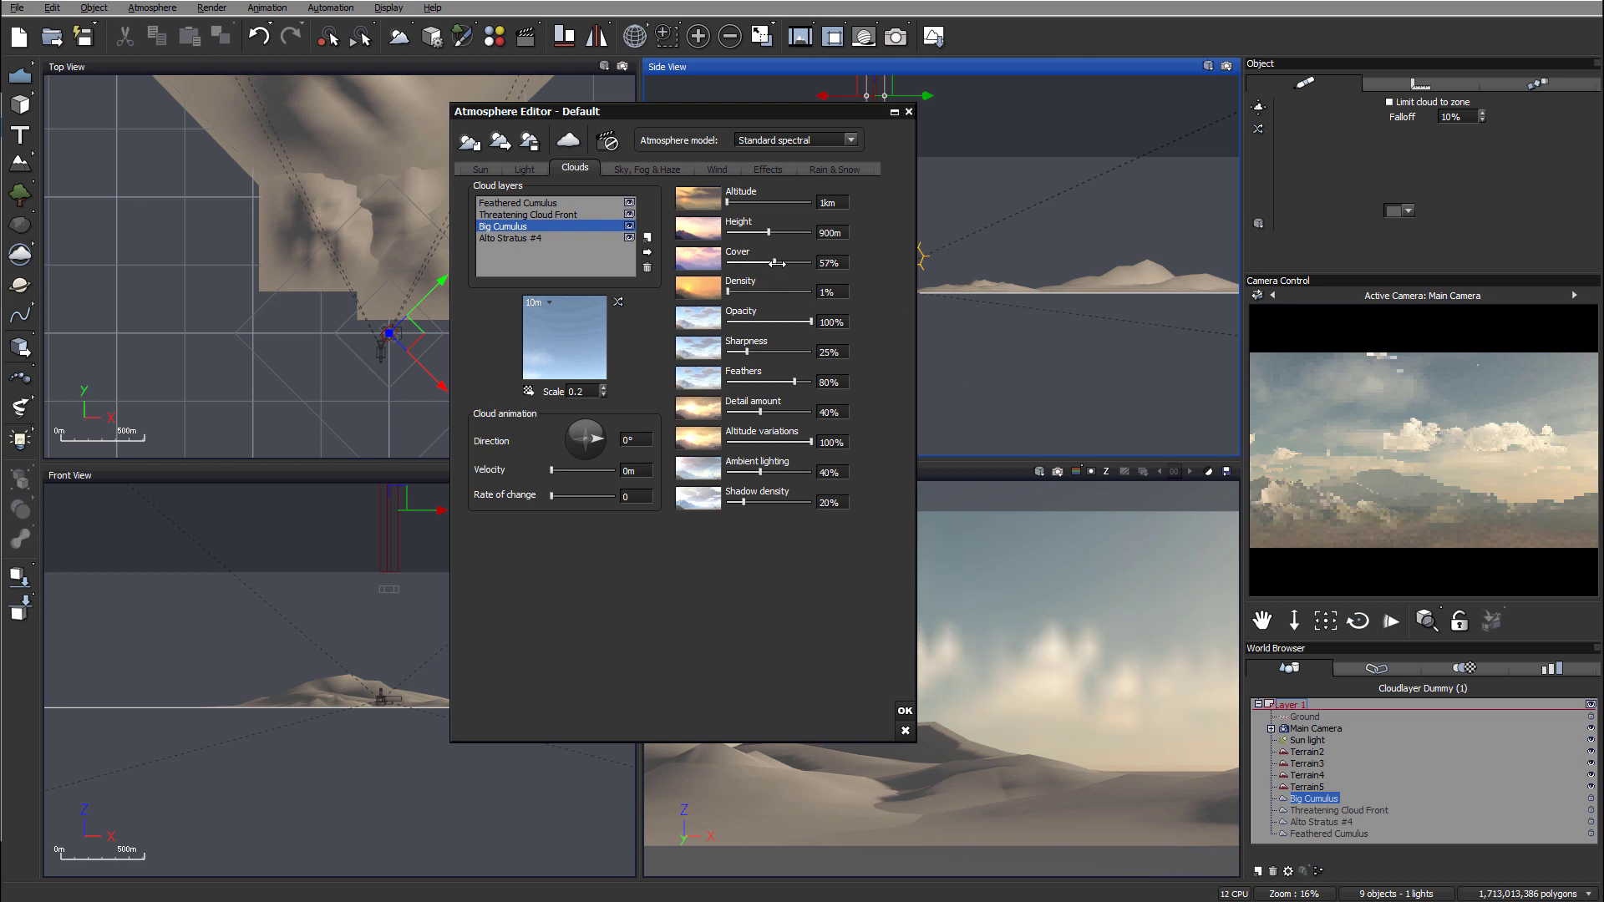
Step: Give the Threatening Cloud Front 39% cover, 63% feathers and 26% detail amount
click(551, 214)
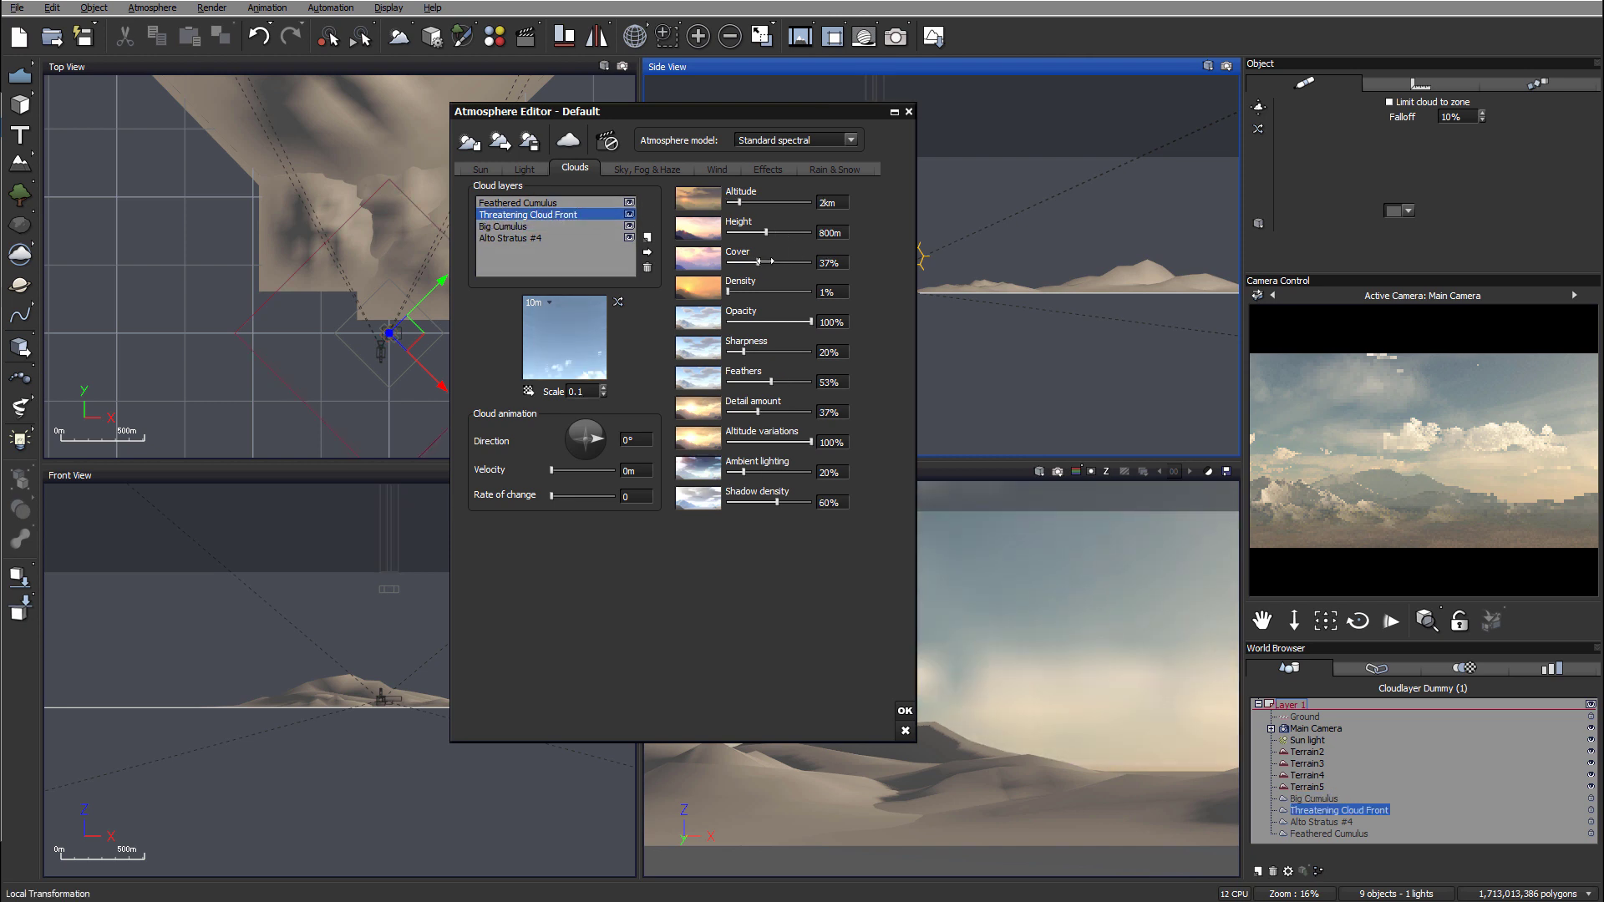
drag(763, 261, 770, 261)
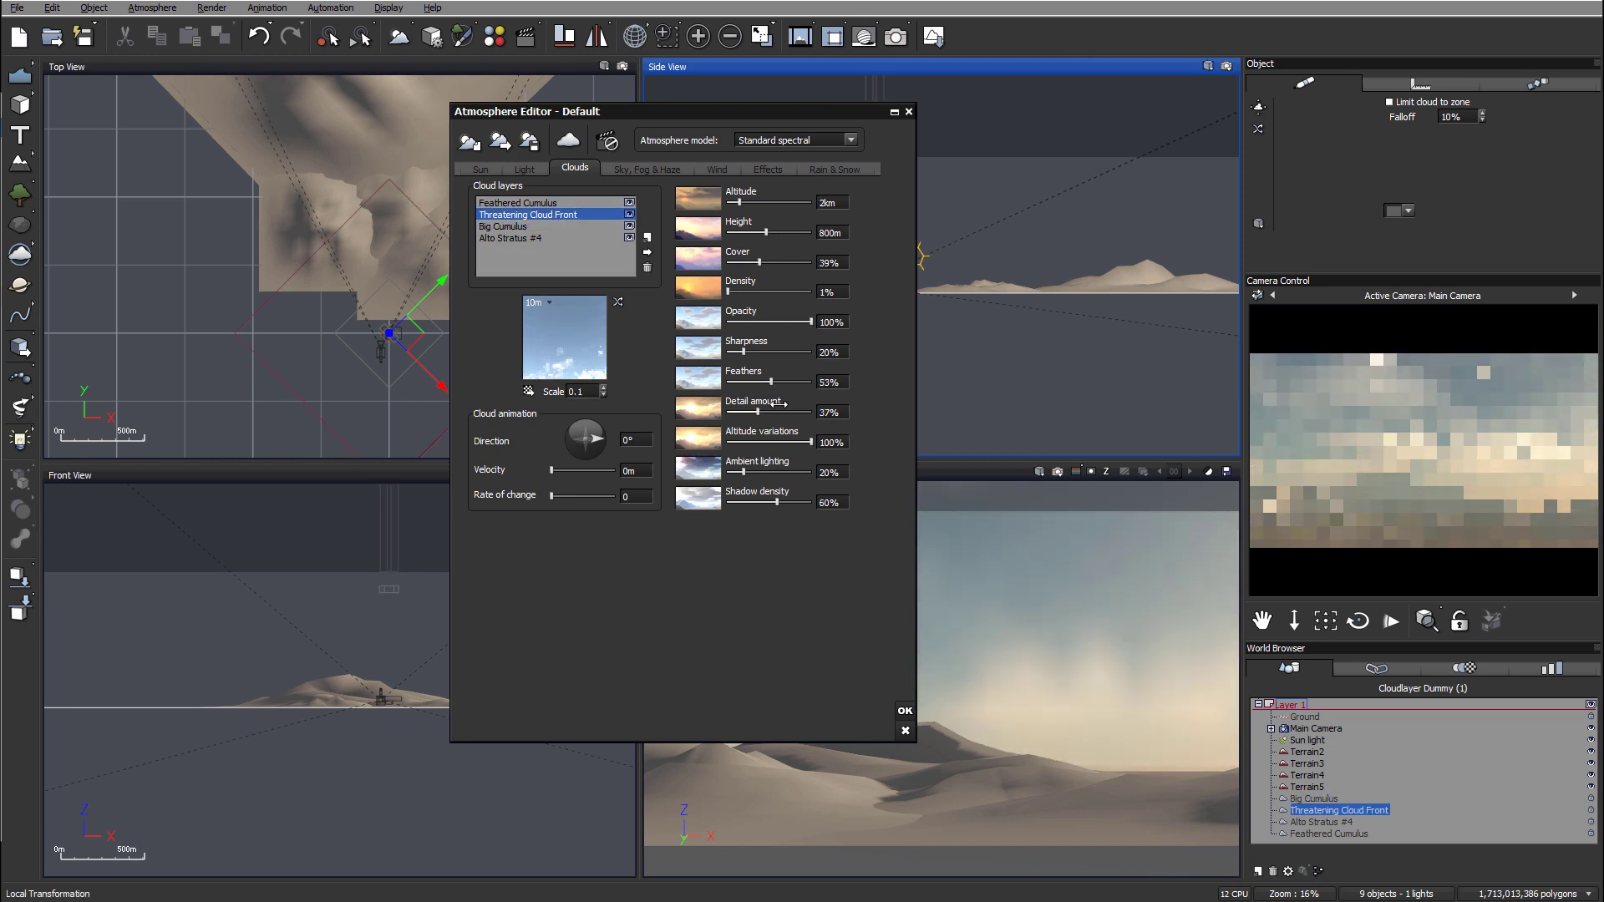
drag(772, 402, 779, 382)
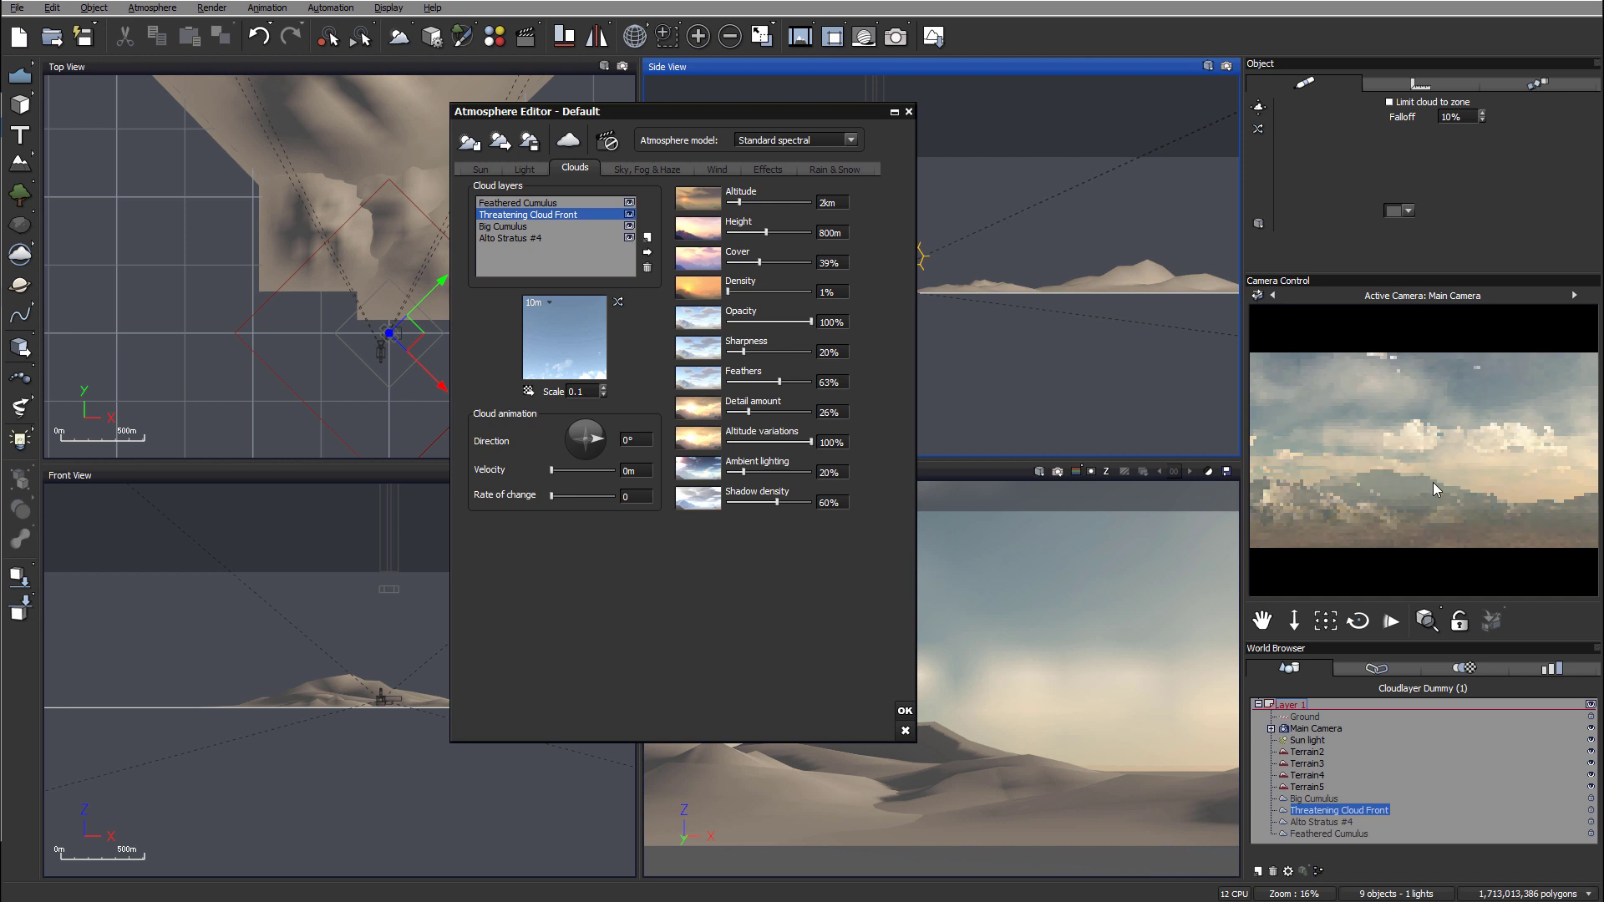
Step: Set fog ground density to 11%, close the Atmosphere Editor and save the scene
click(649, 166)
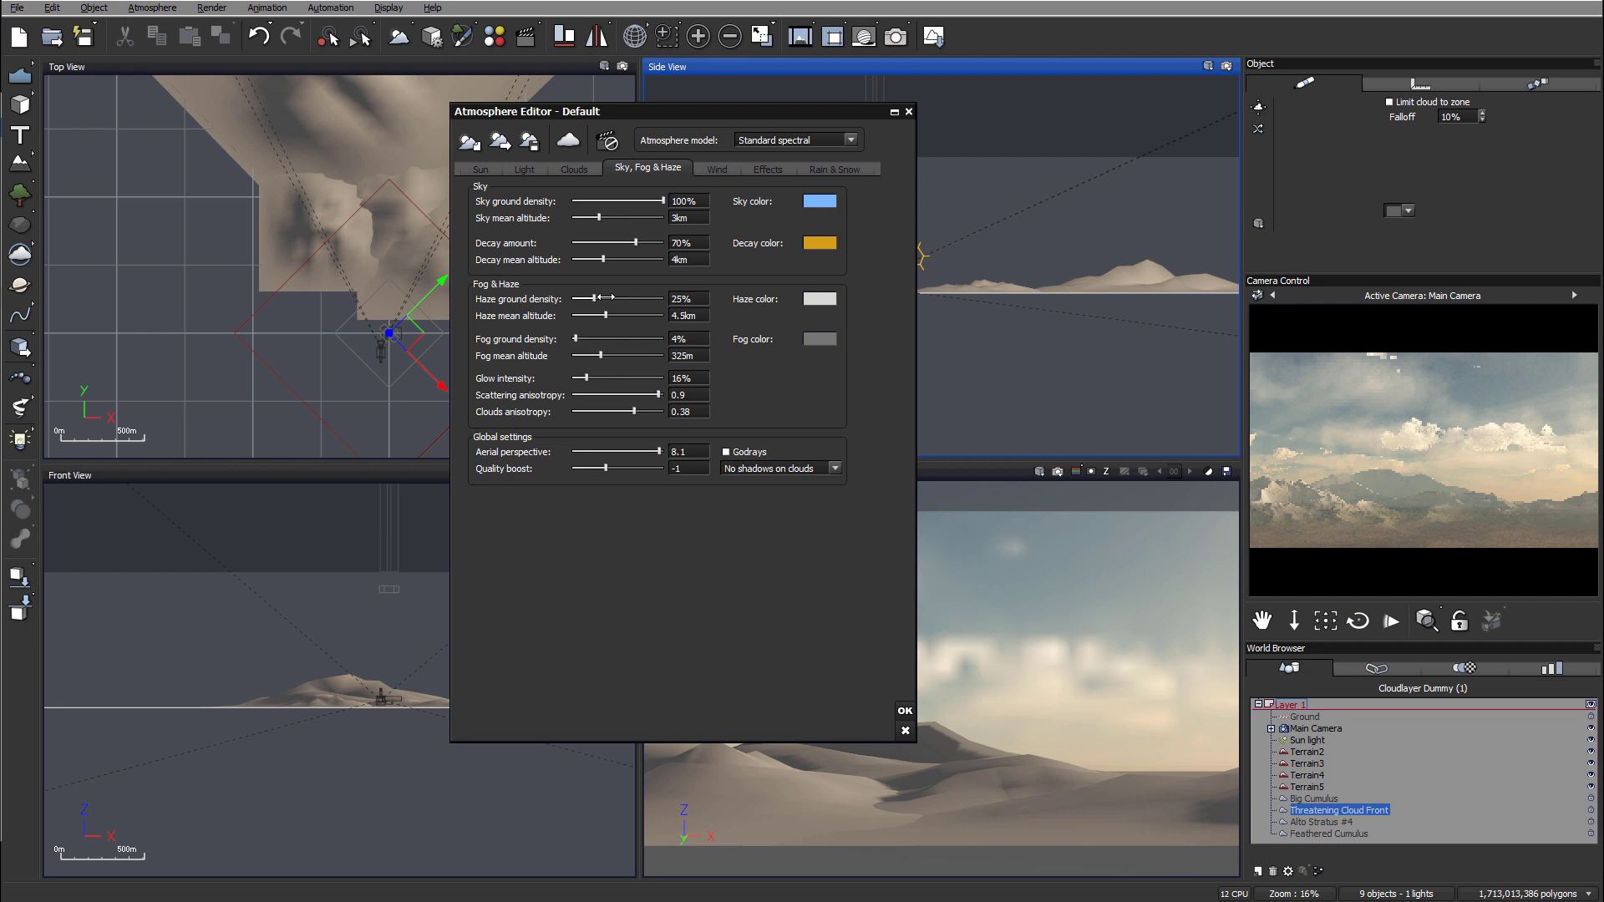
drag(575, 339, 582, 338)
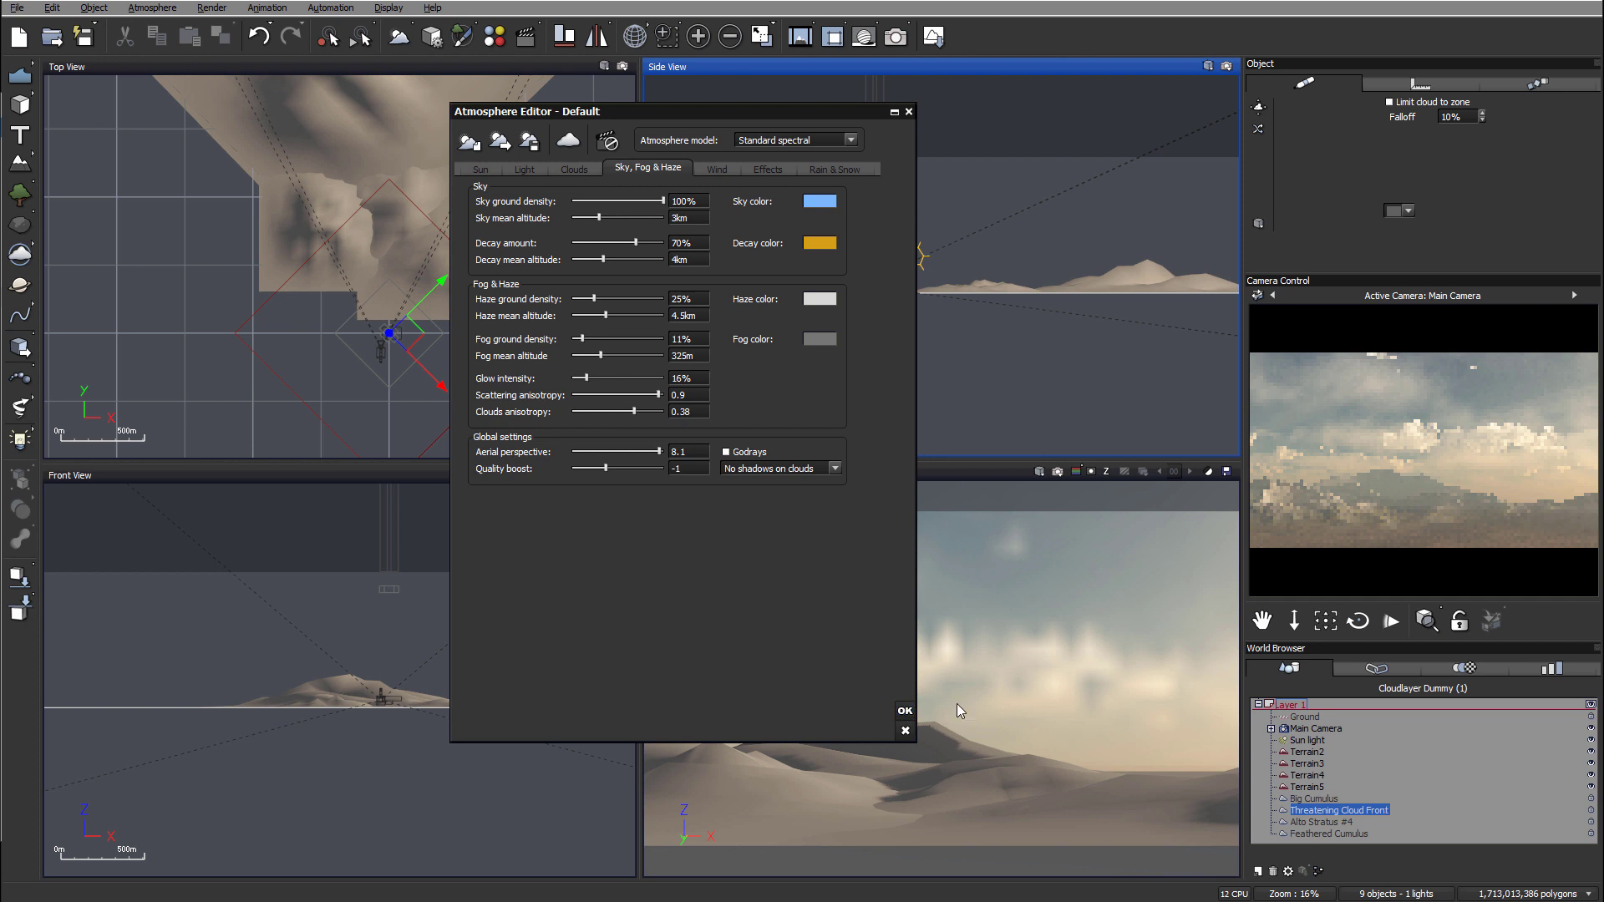
click(904, 712)
click(83, 36)
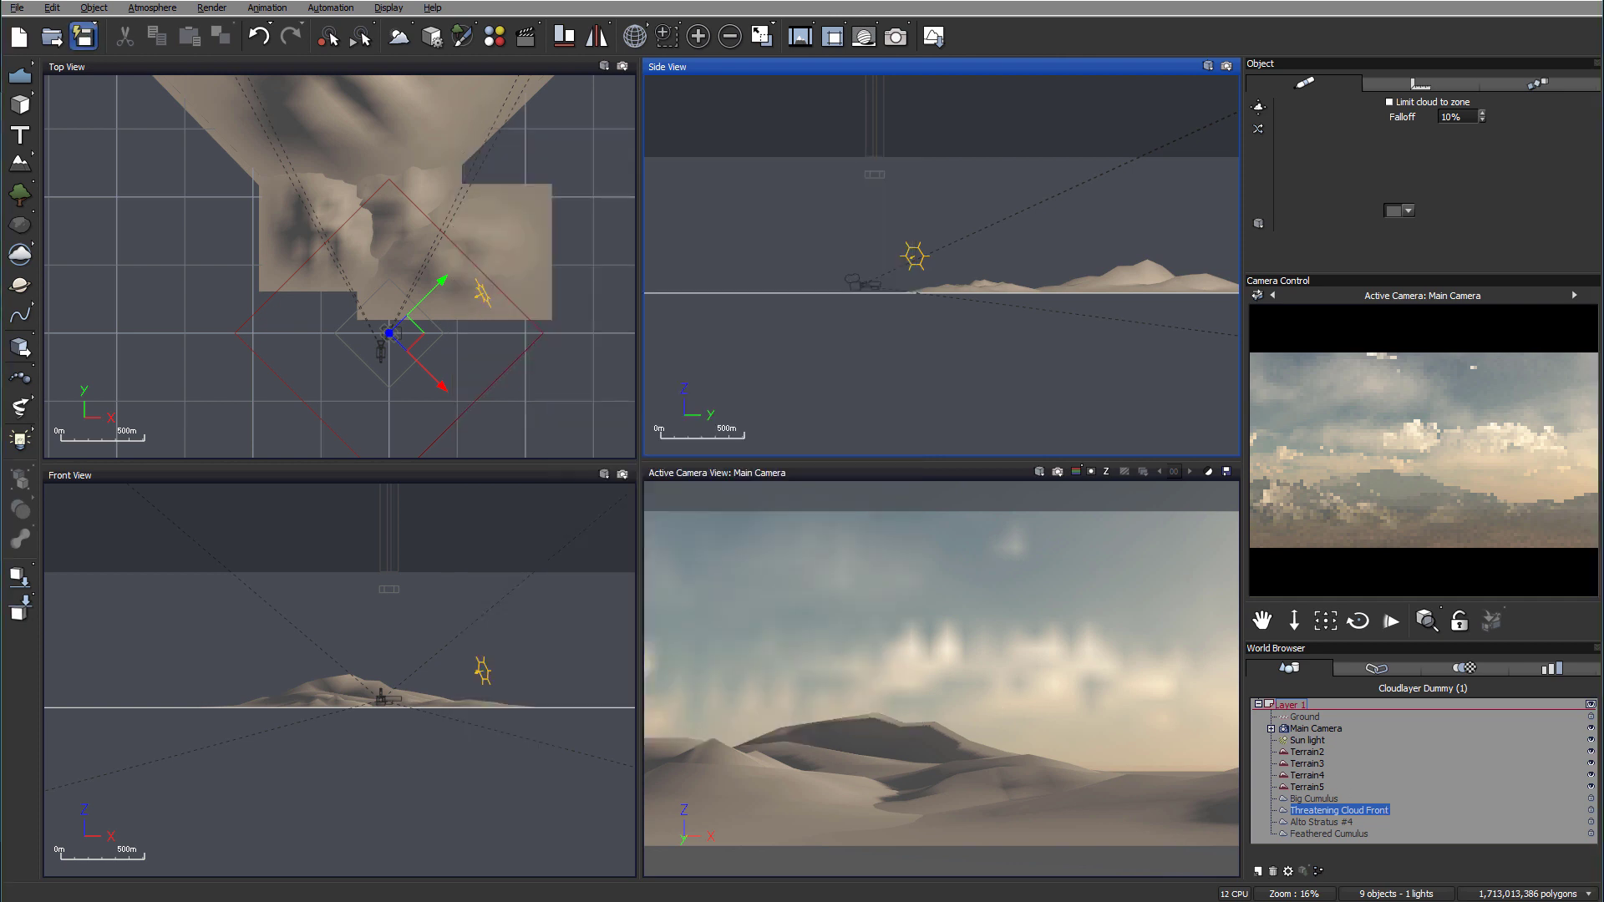
Step: Lower the Sun light slightly along Z and bring up Render Options
click(1307, 740)
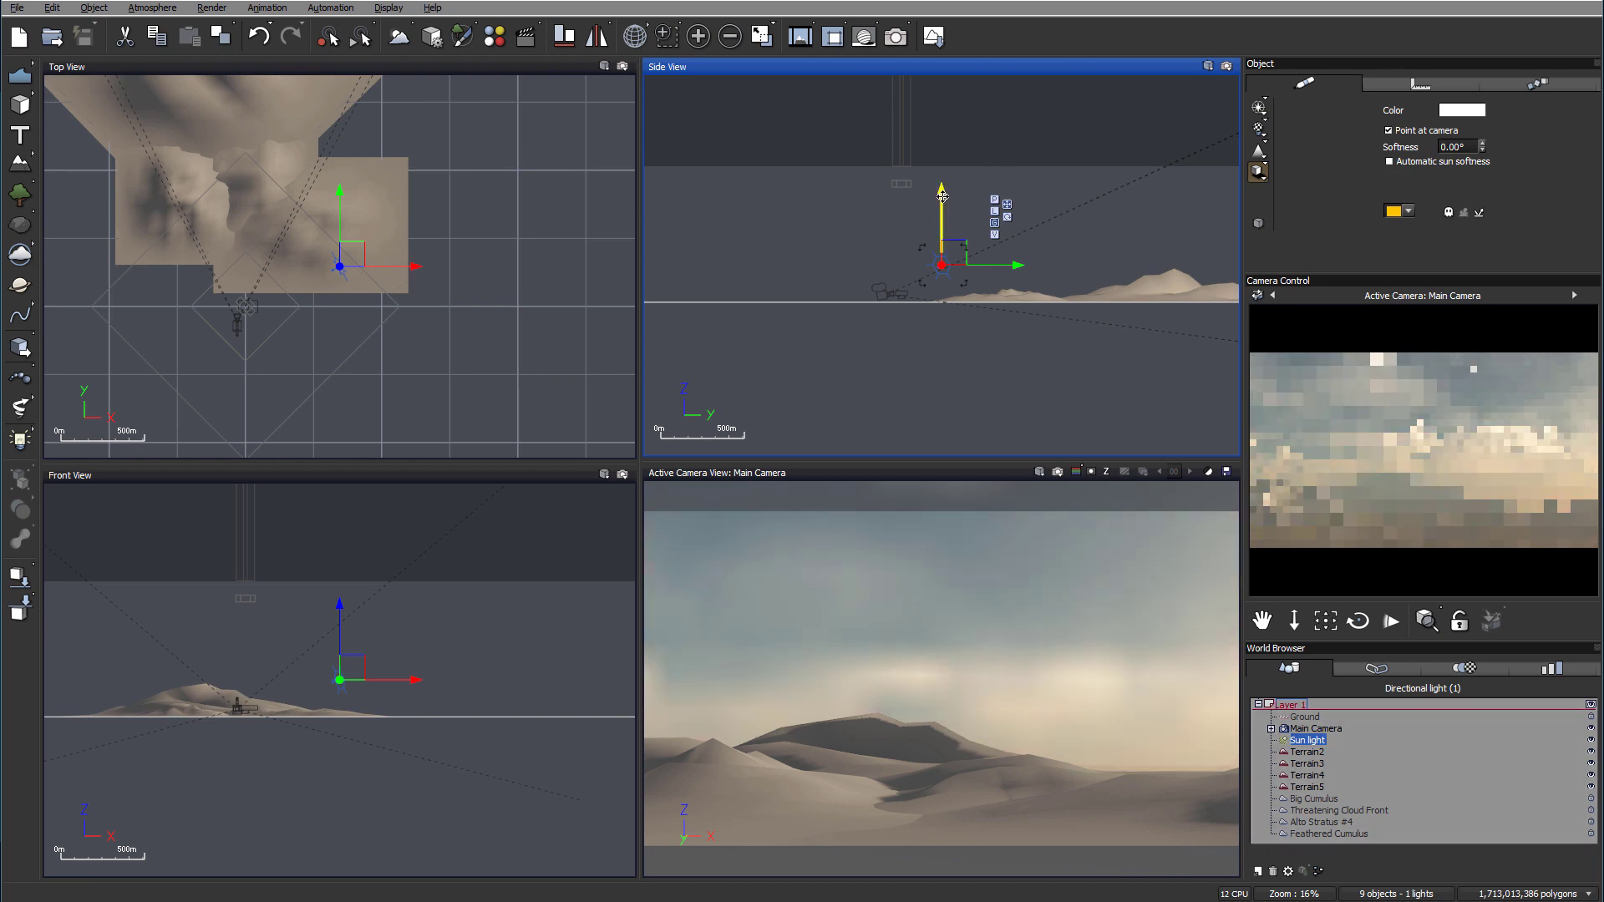
drag(942, 197, 942, 199)
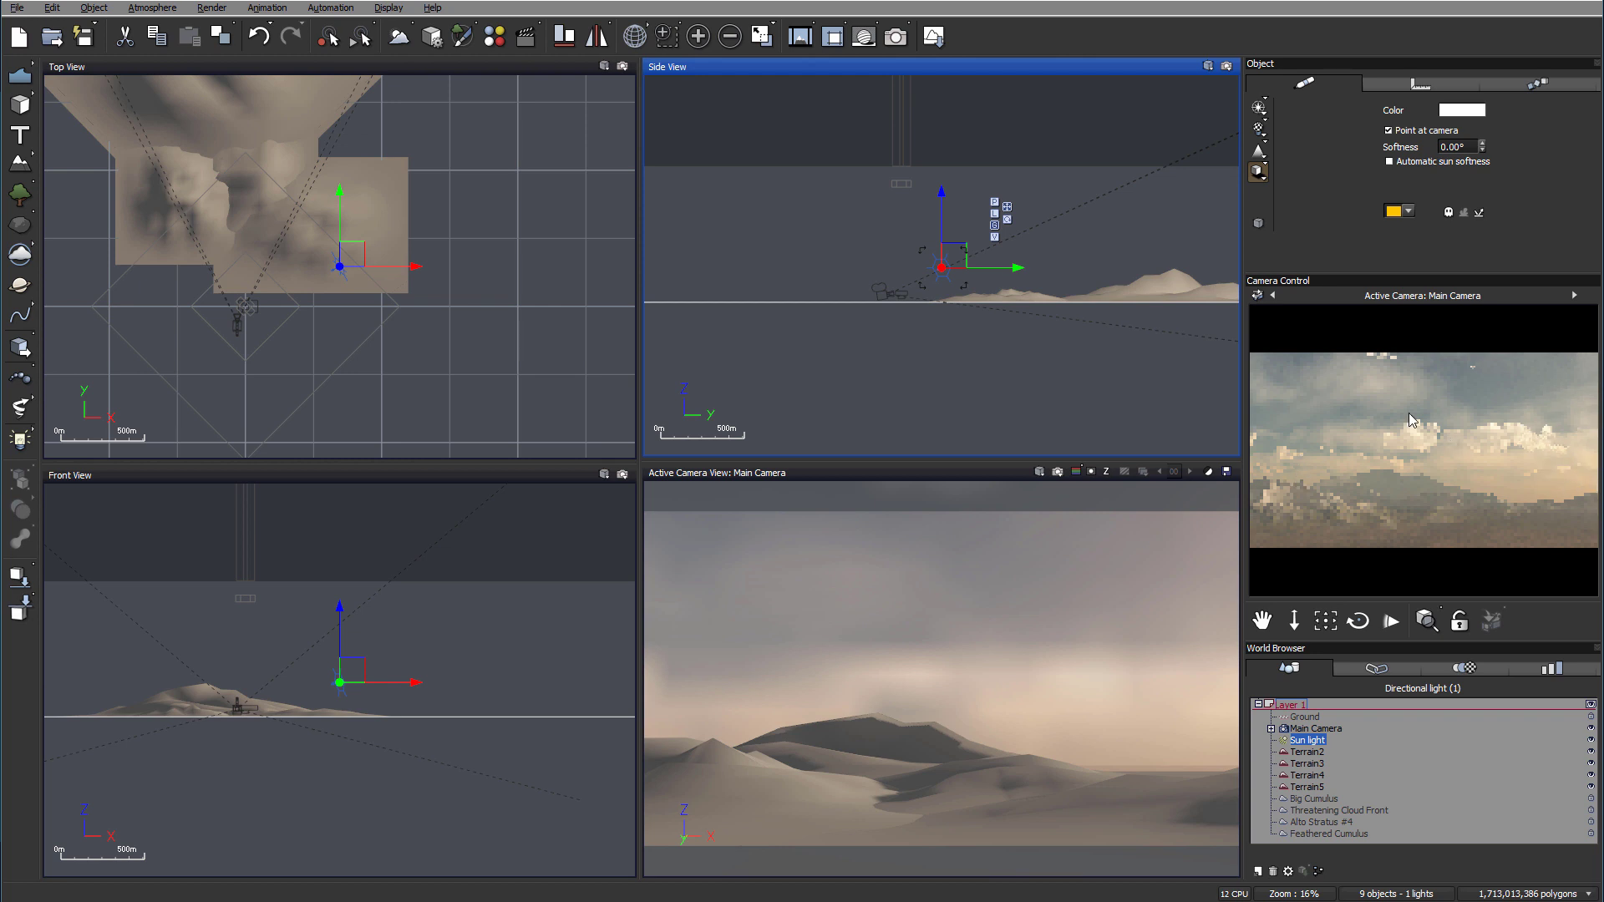
click(892, 38)
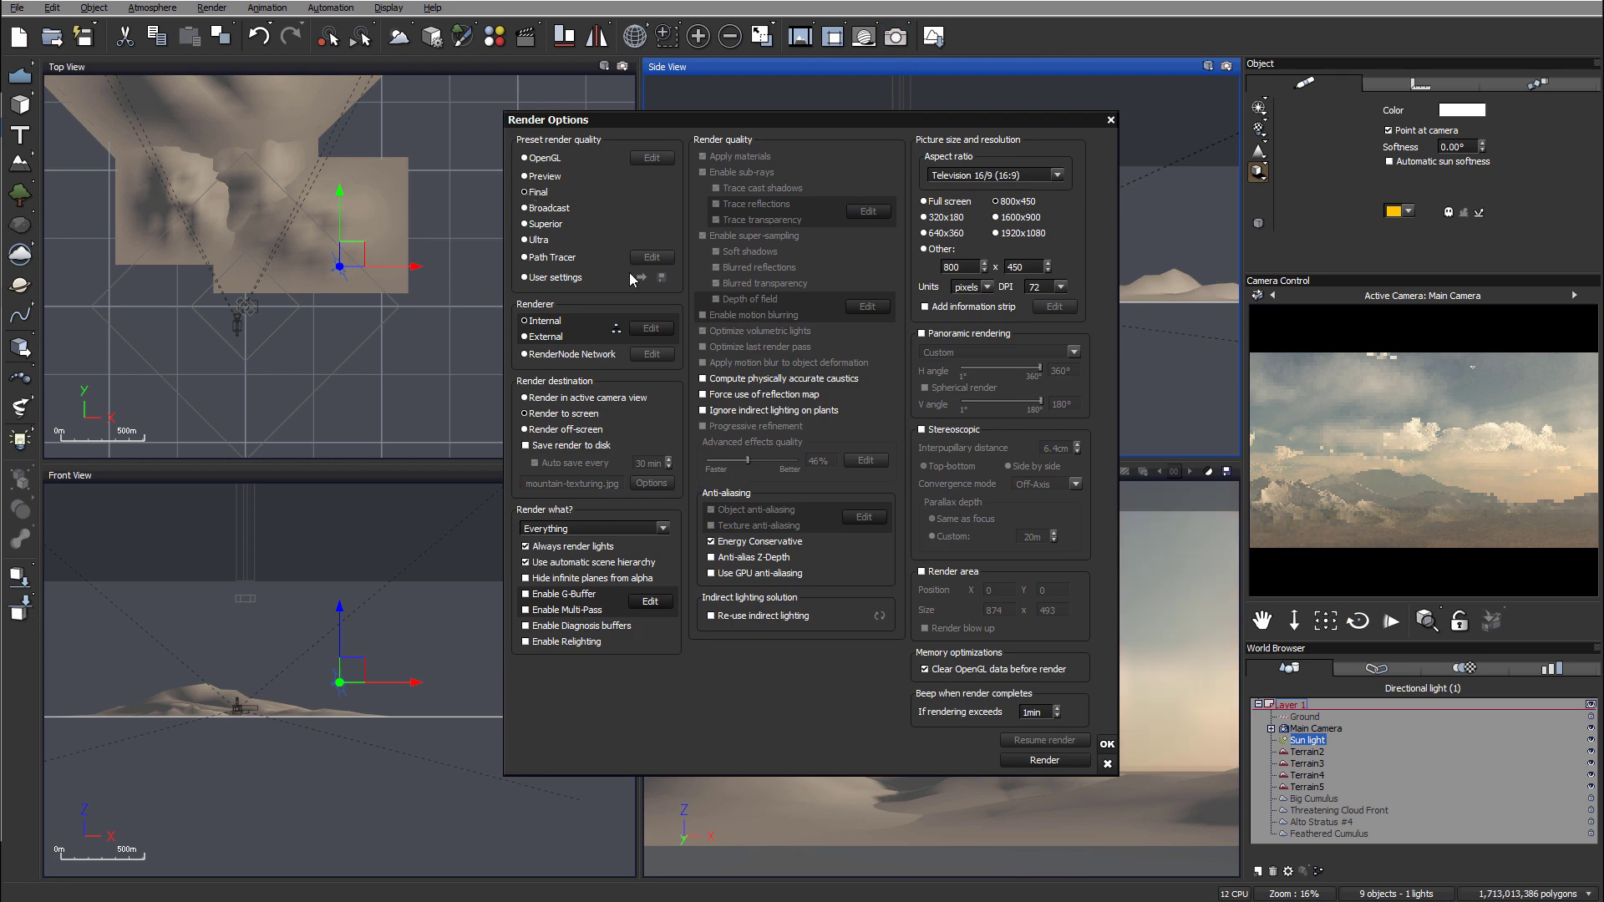
Step: Choose the 1920x1080 output preset and start the render
click(1019, 240)
click(1044, 760)
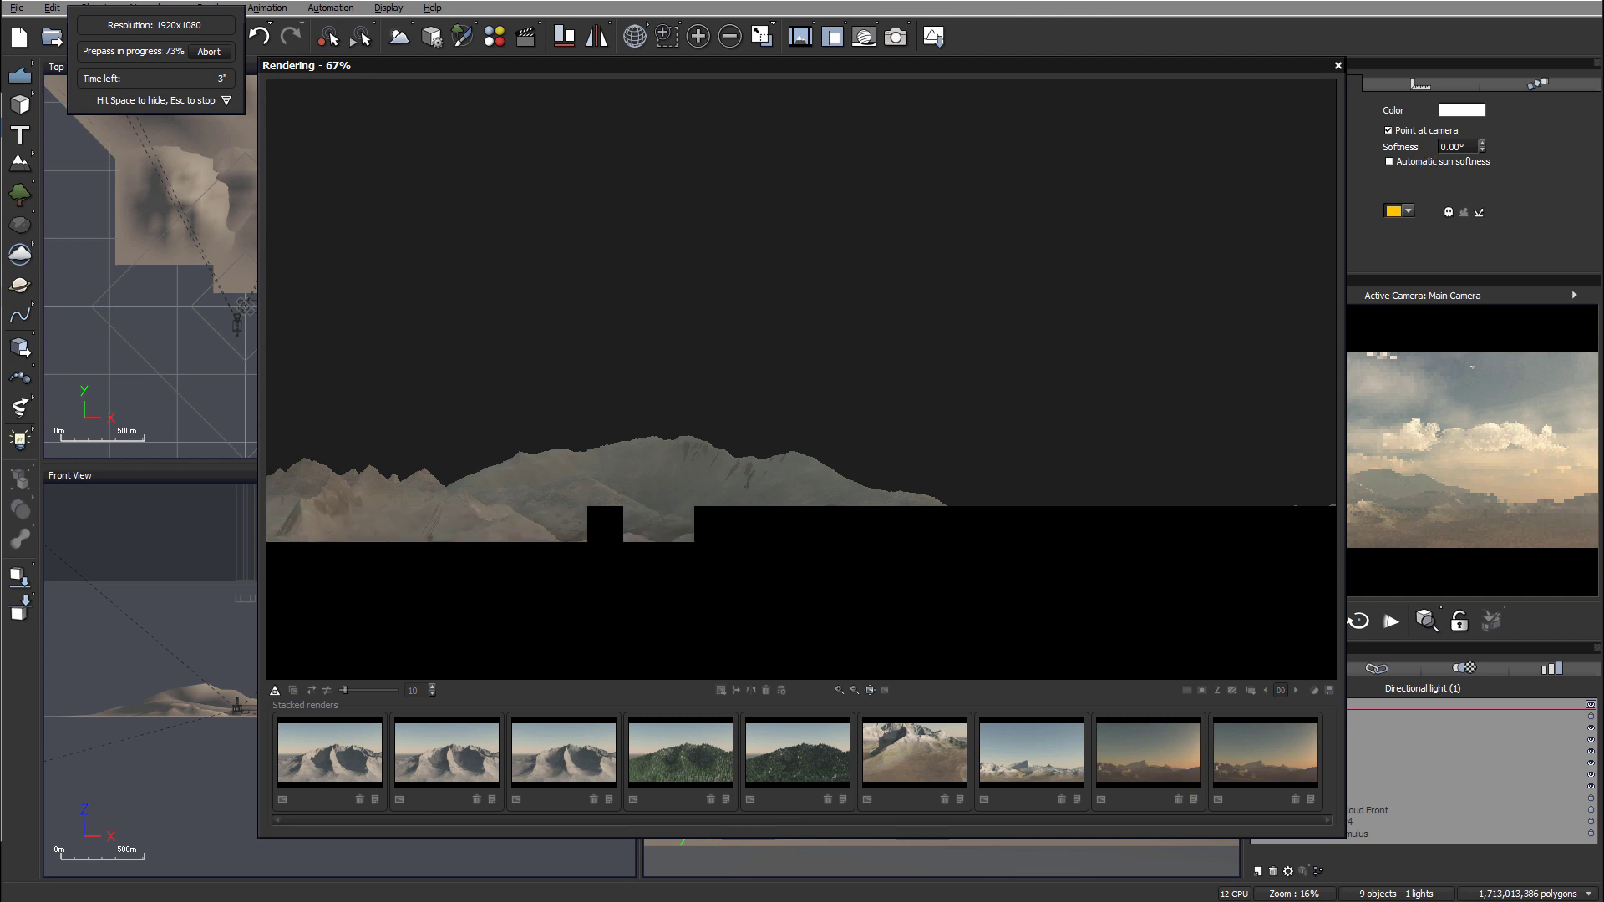
Step: Stop the render, reopen the atmosphere settings and confirm them with quality boost 0
key(Escape)
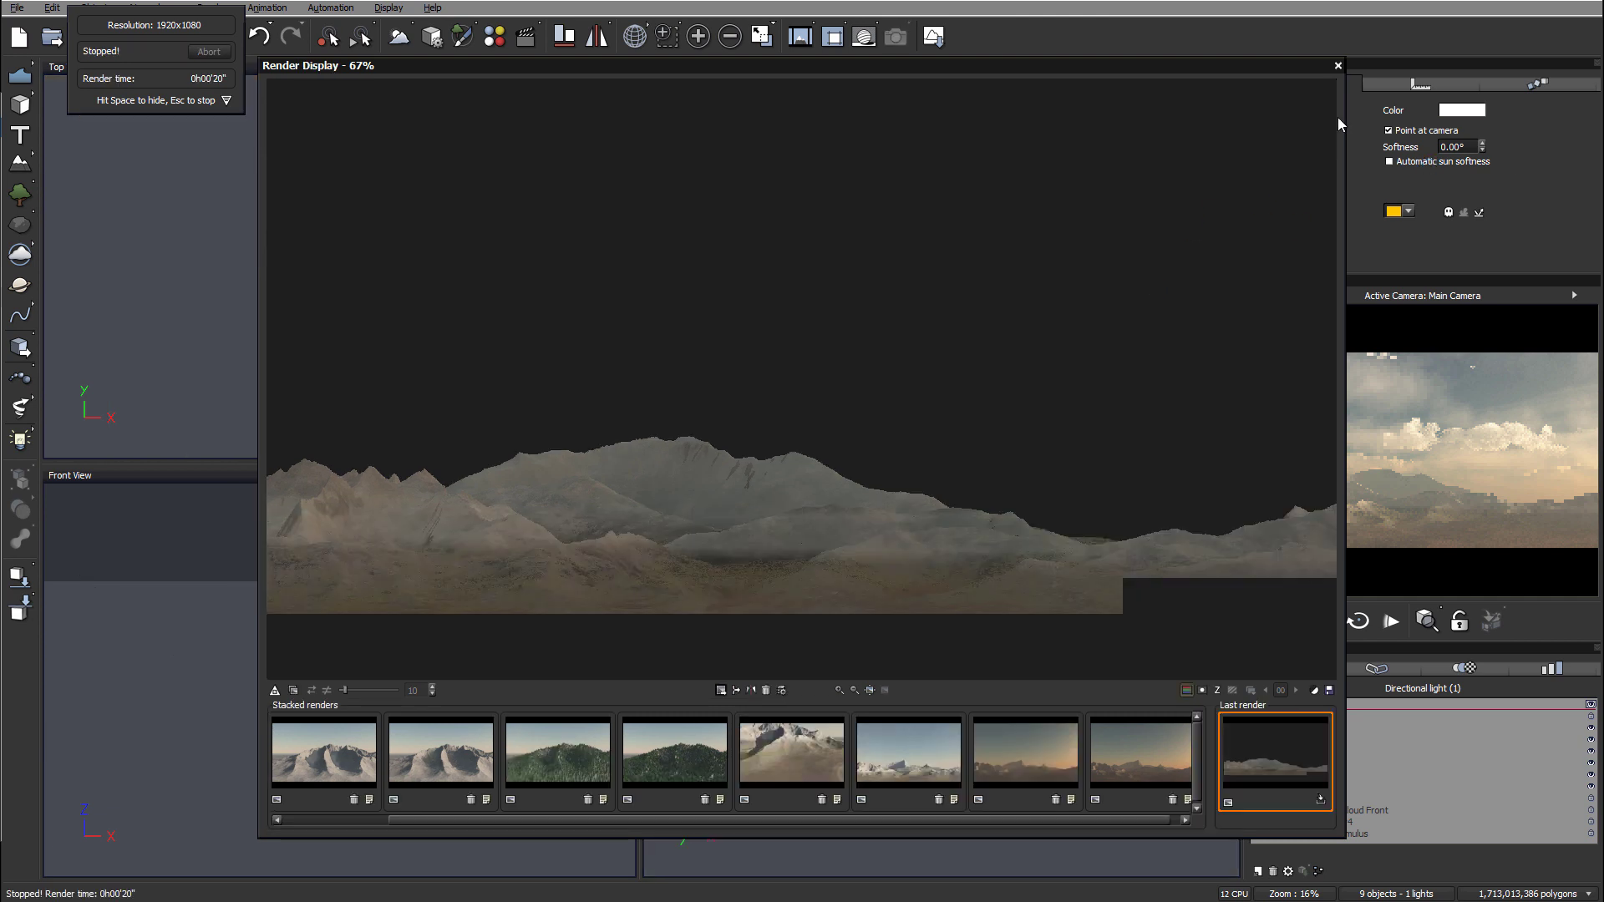
click(1337, 66)
click(152, 8)
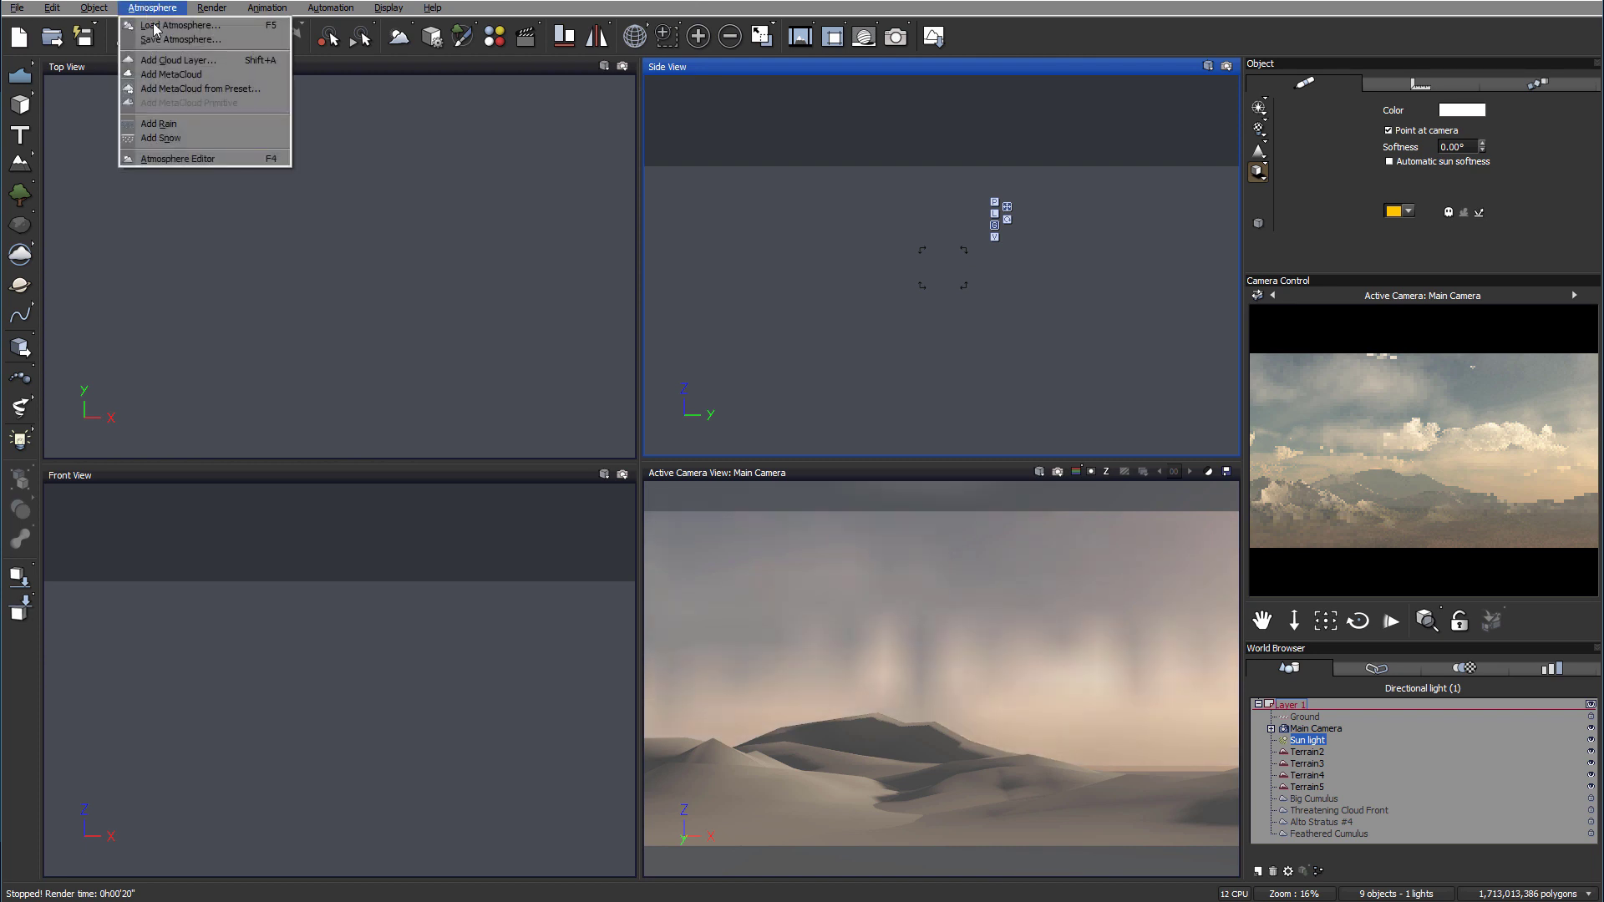
click(177, 159)
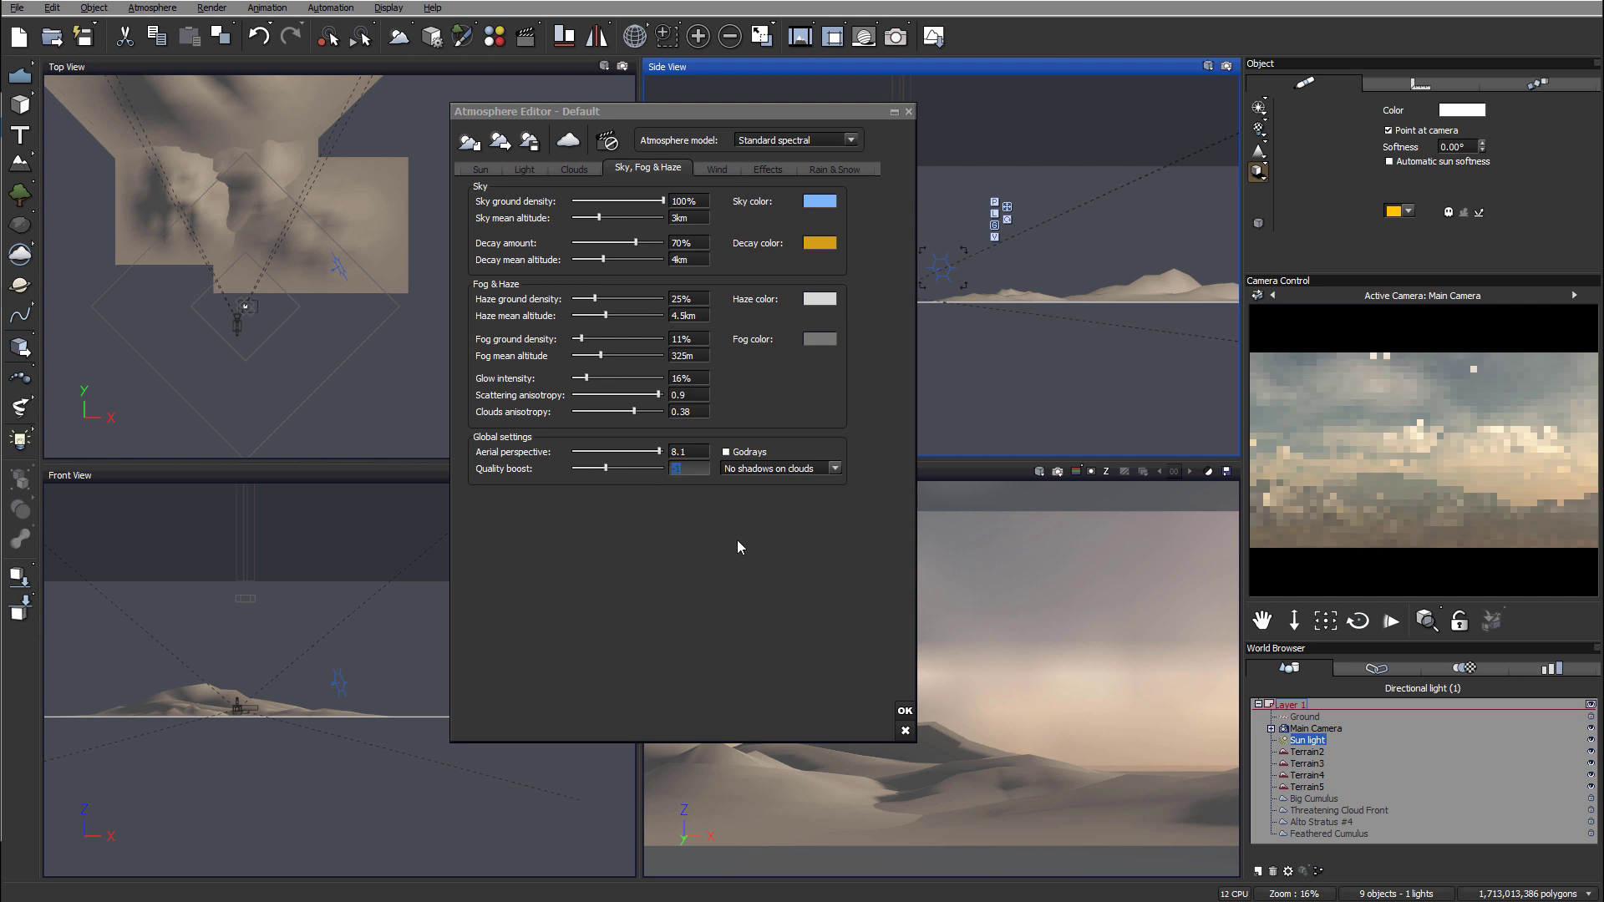
text(0)
key(Return)
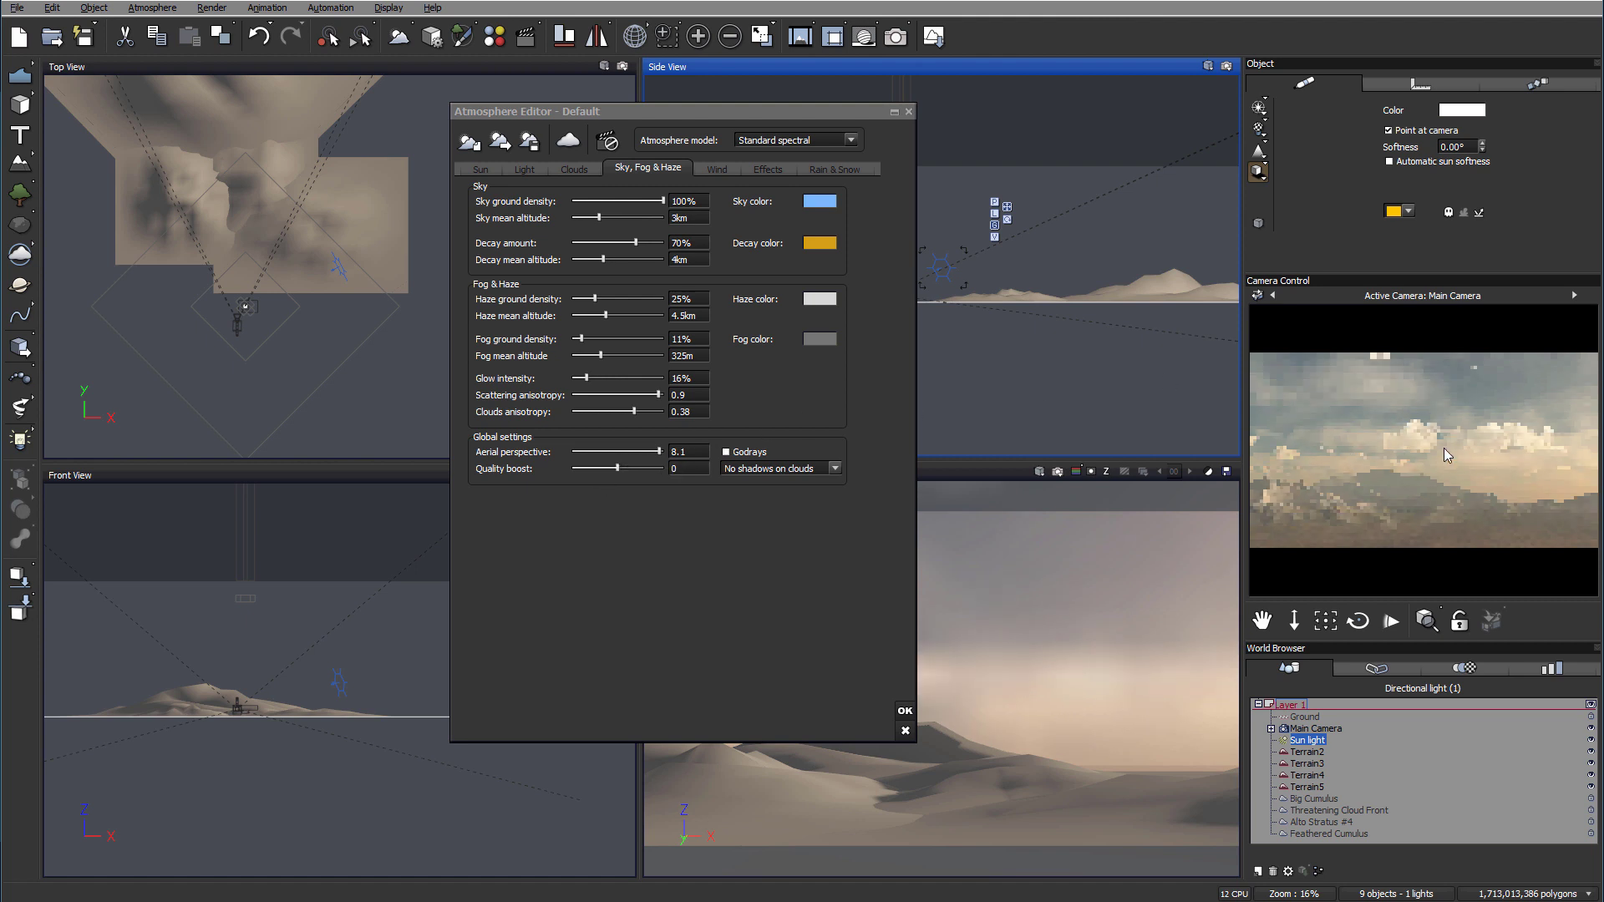
click(905, 711)
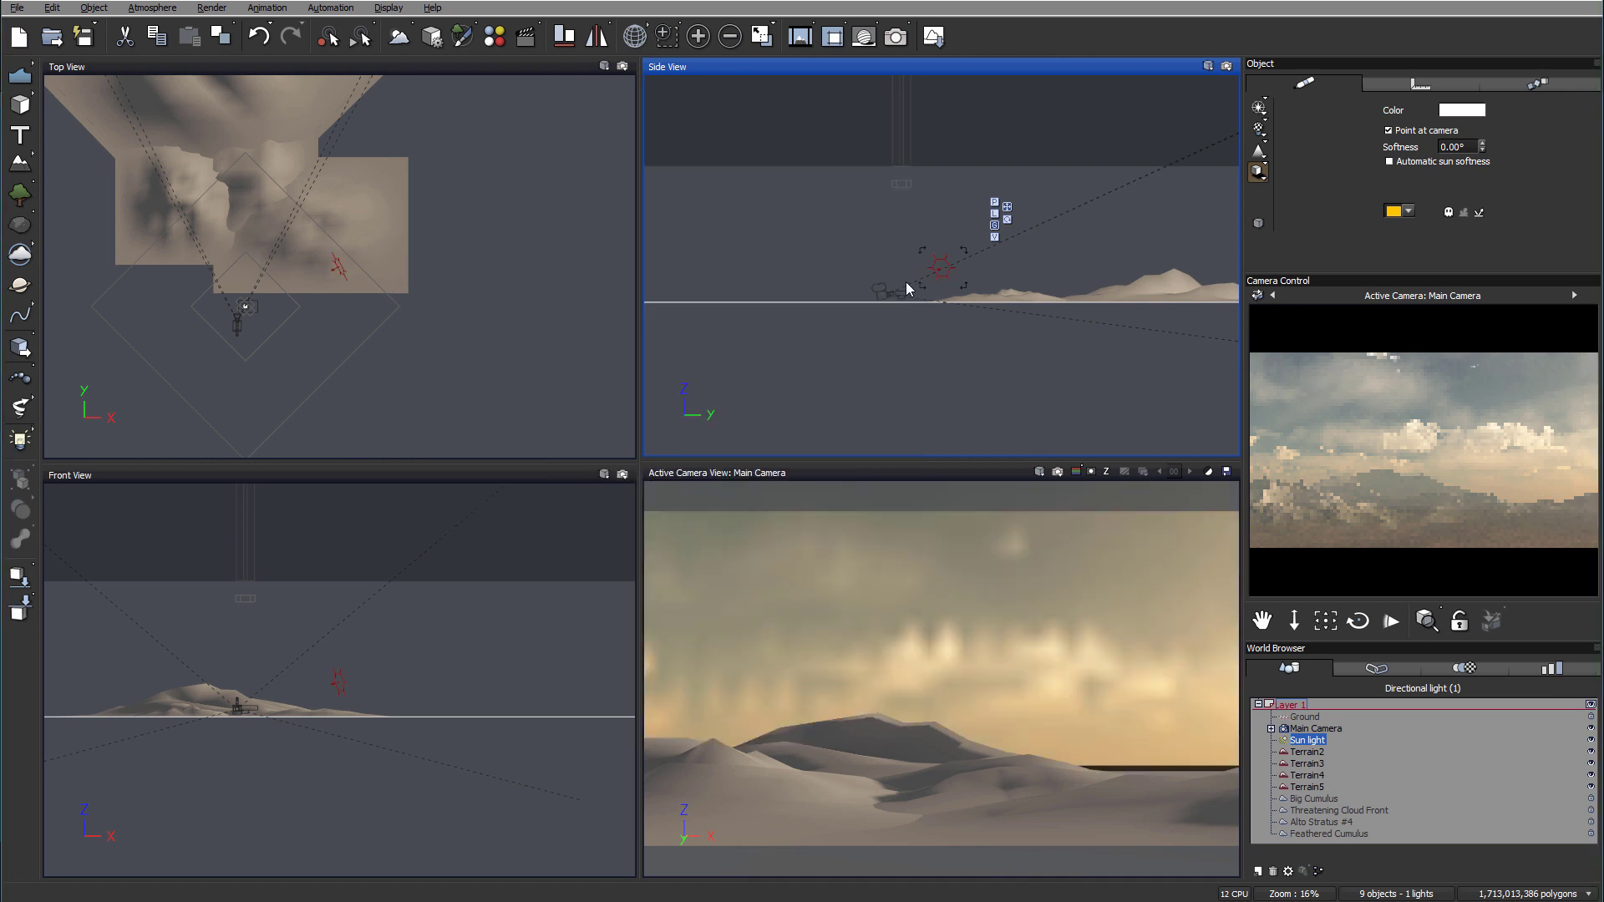
Step: Render the Main Camera view to produce mountain-texturing.hdr
click(896, 36)
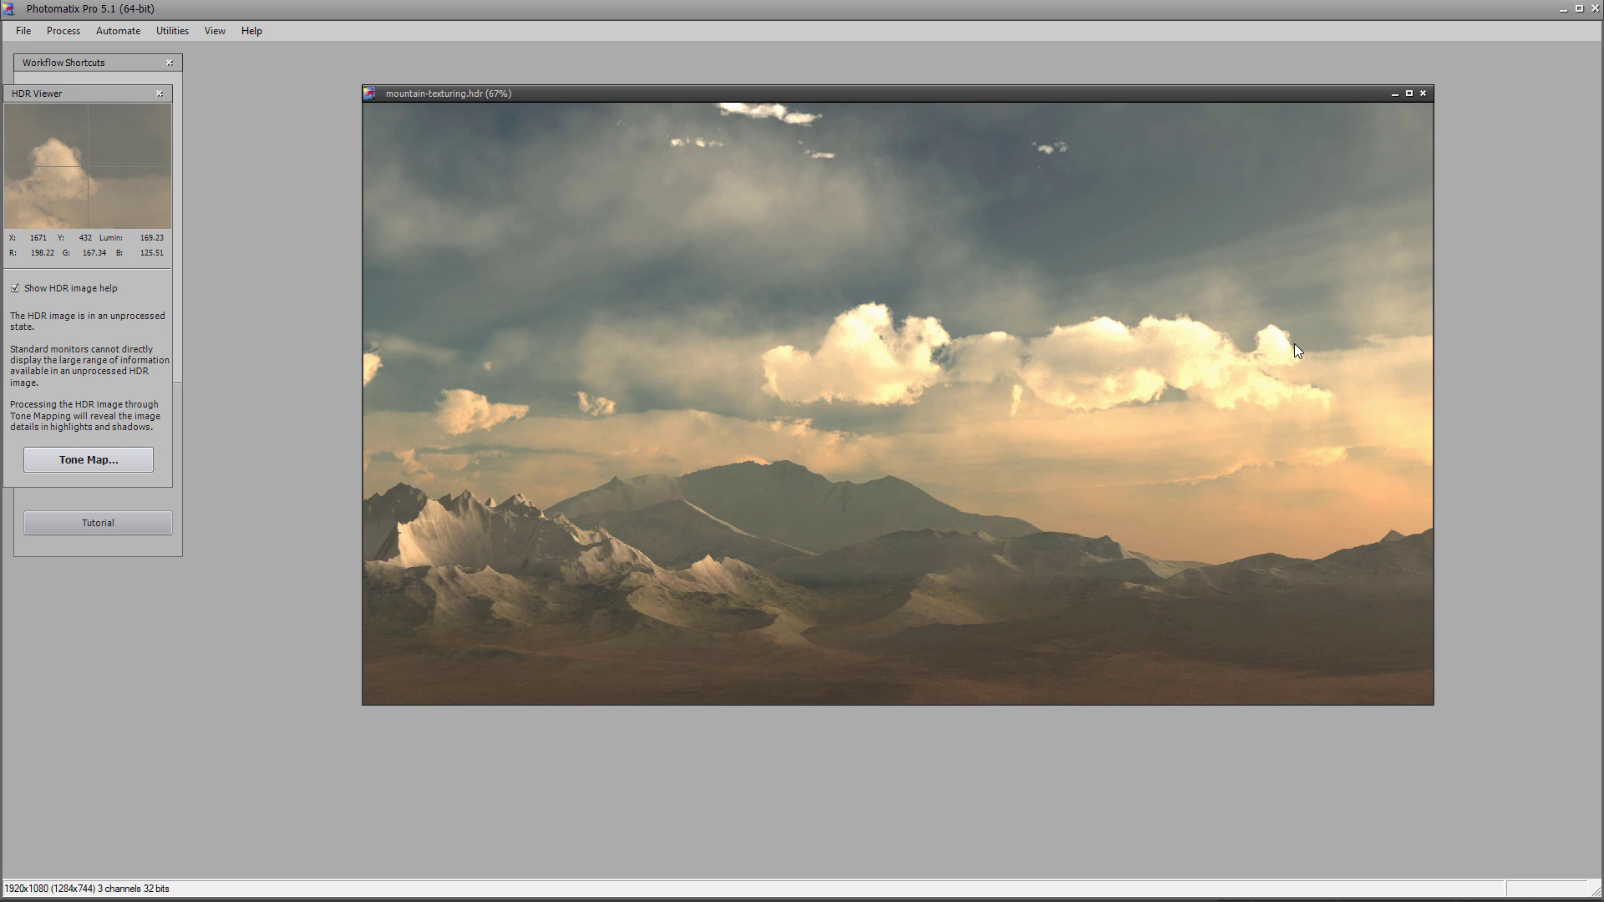
Step: Tone-map with Details Enhancer and set Lighting Adjustments to -7.5
click(99, 465)
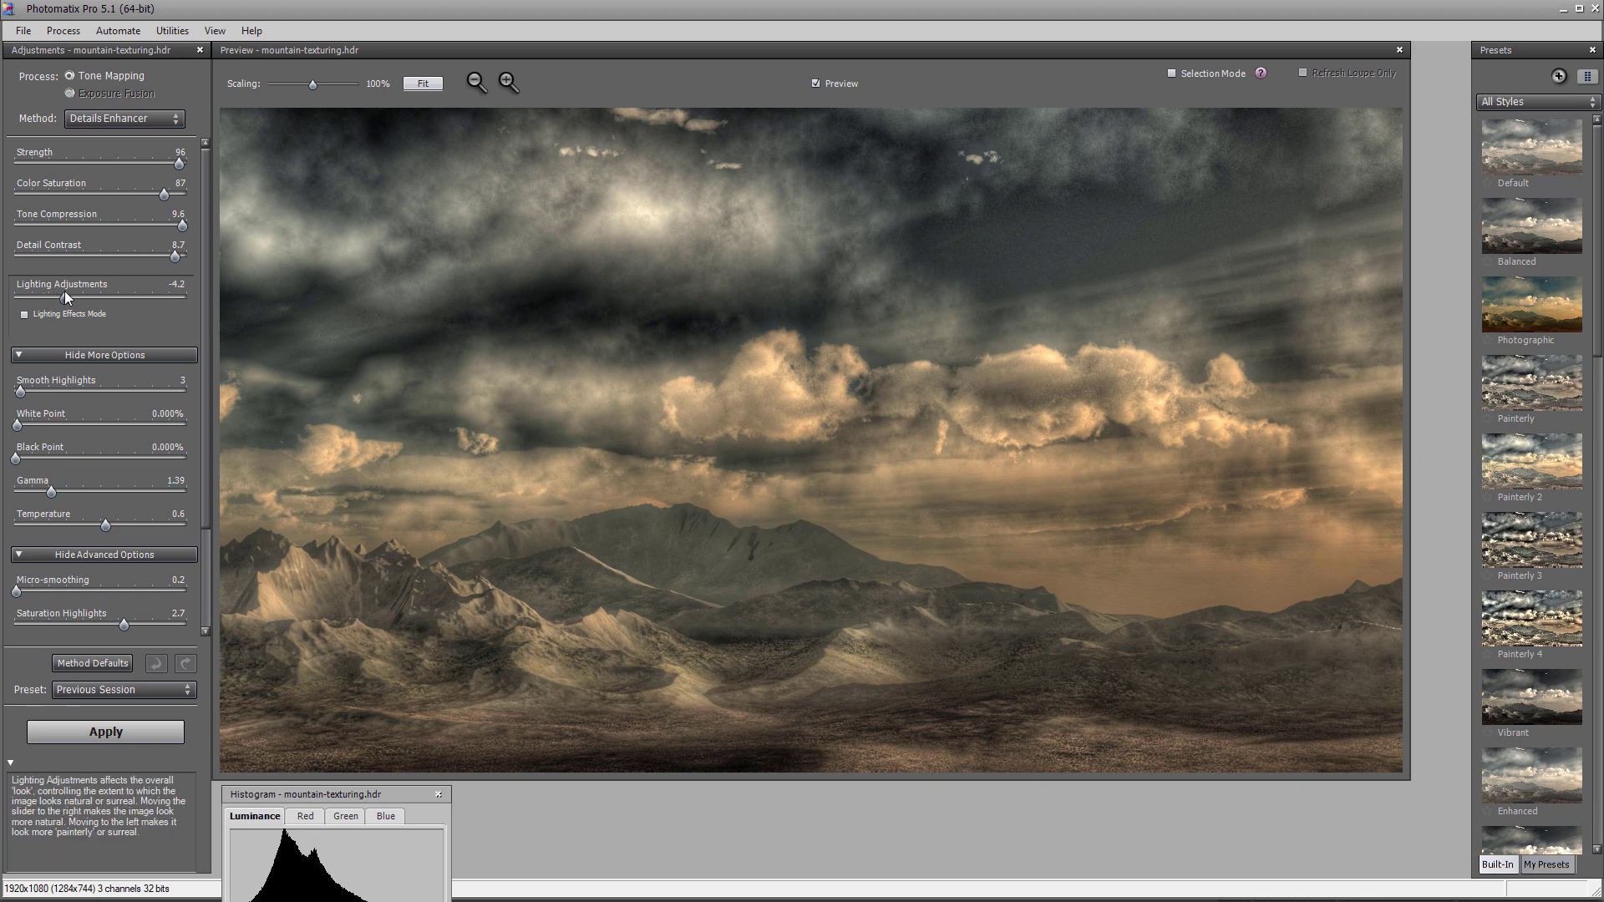
drag(73, 291, 36, 296)
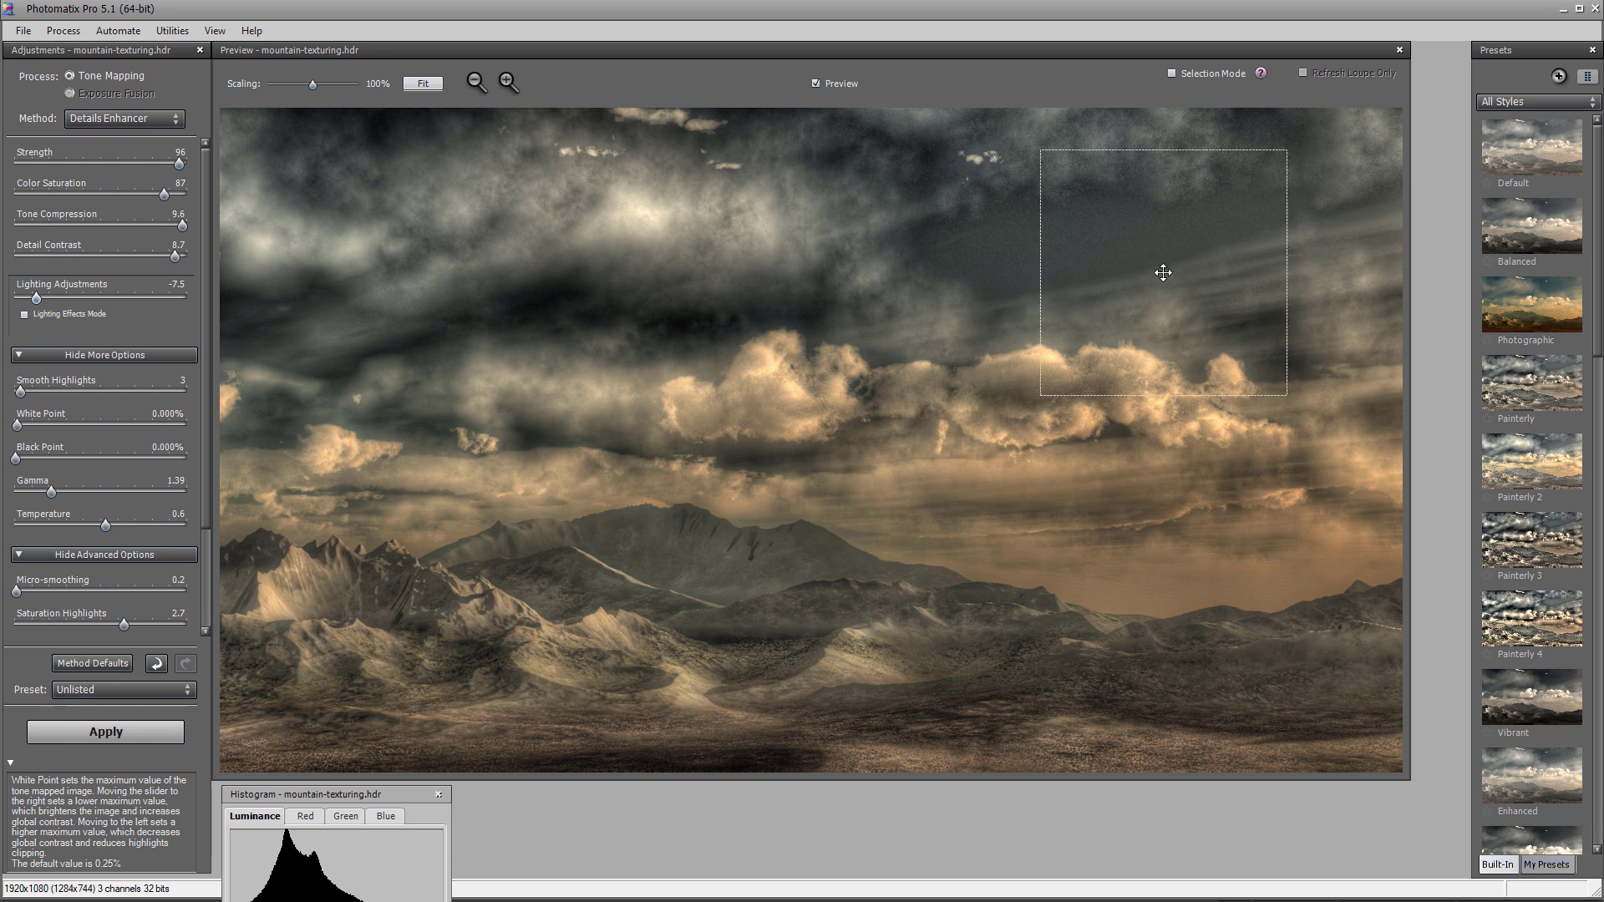
Step: Apply the tone mapping and add sharpening with an amount of 58
click(152, 734)
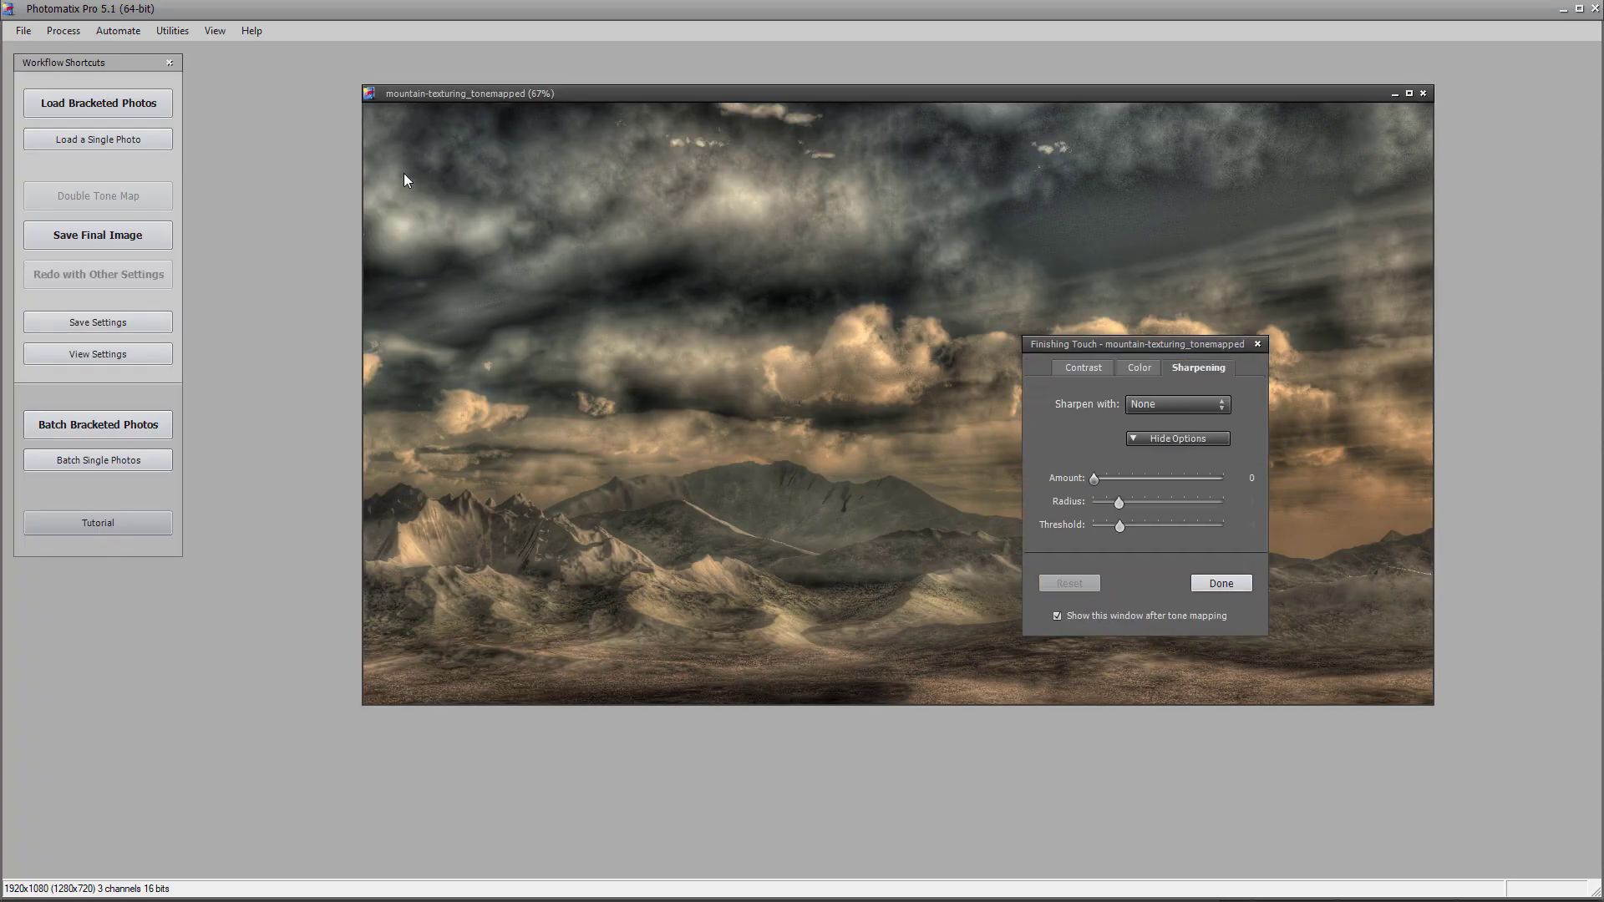
click(1144, 478)
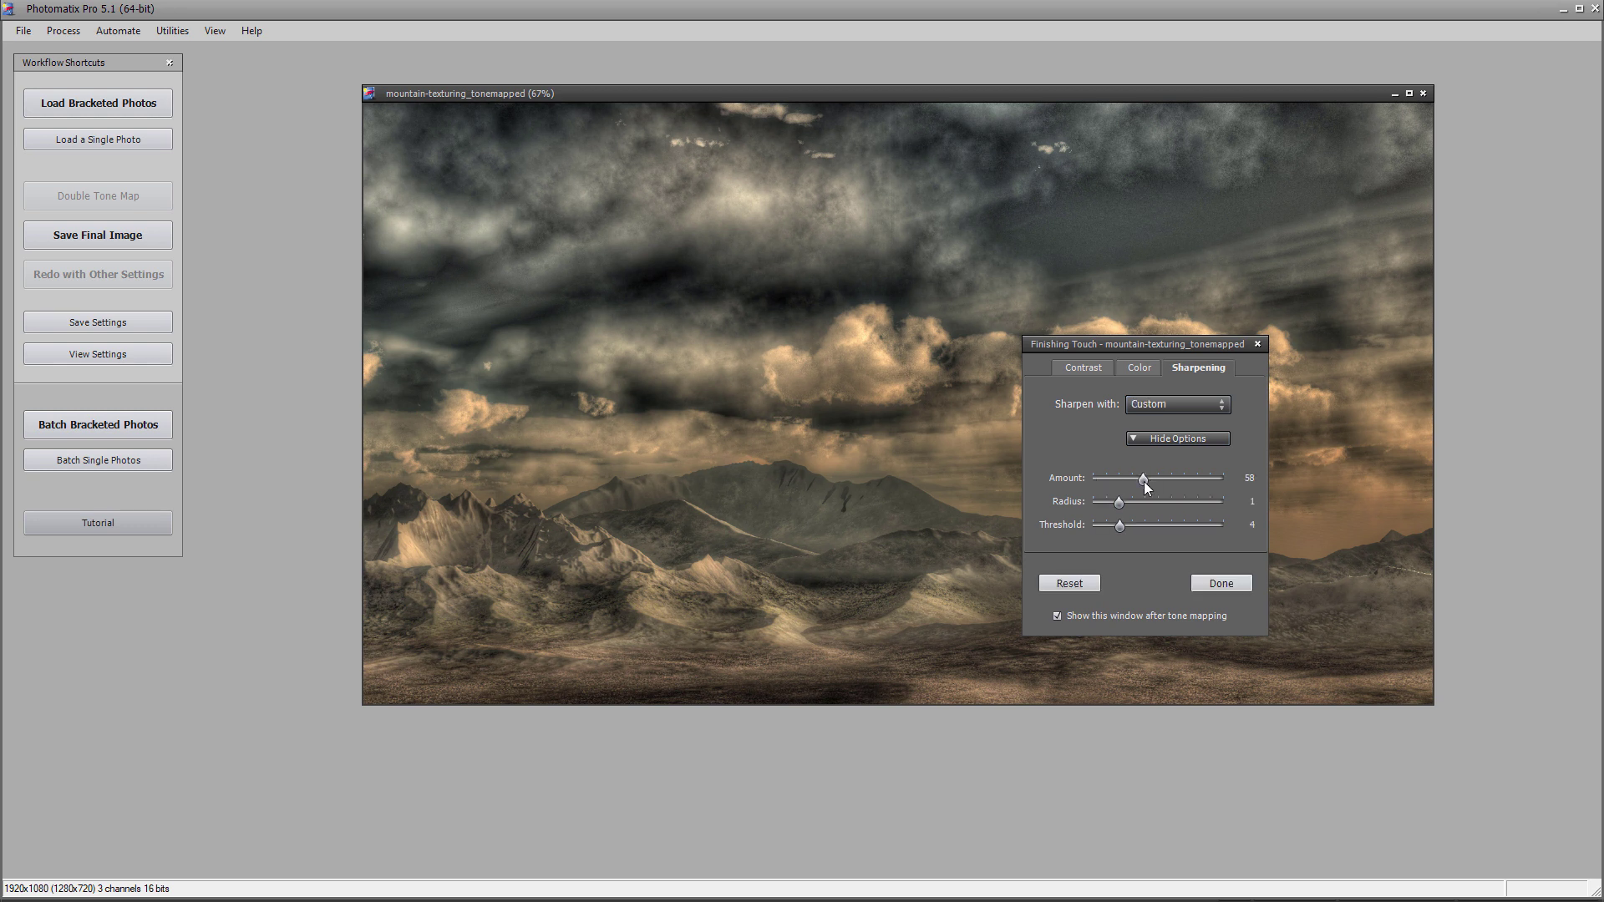
click(1221, 587)
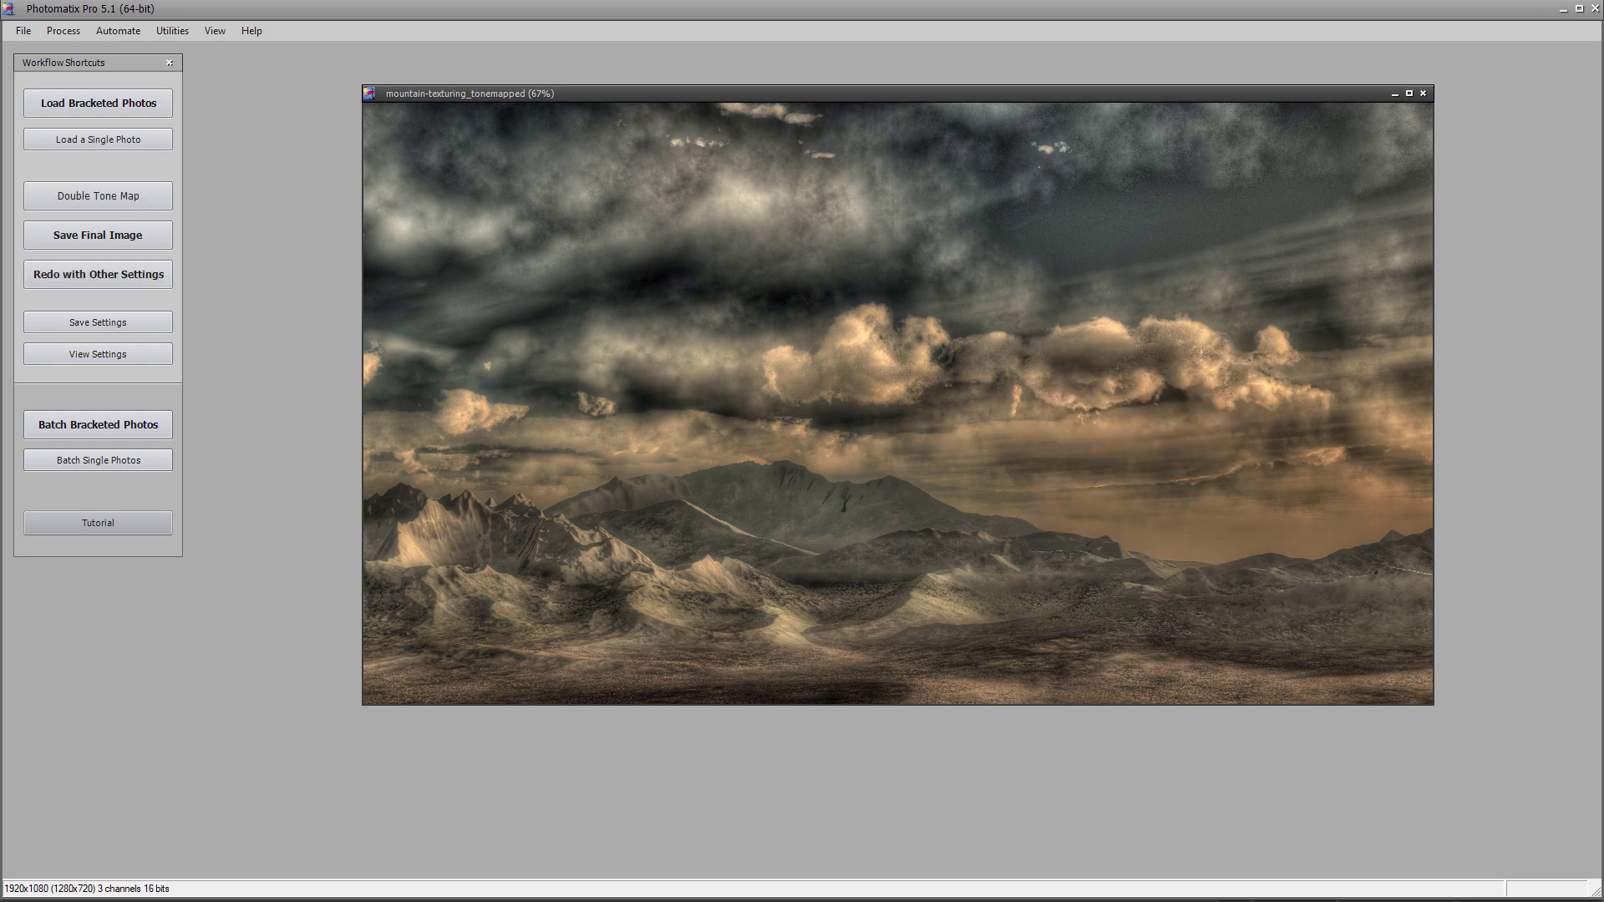
Step: Save the final image as mountain-texturing_tonemapped.tif
click(30, 36)
click(118, 132)
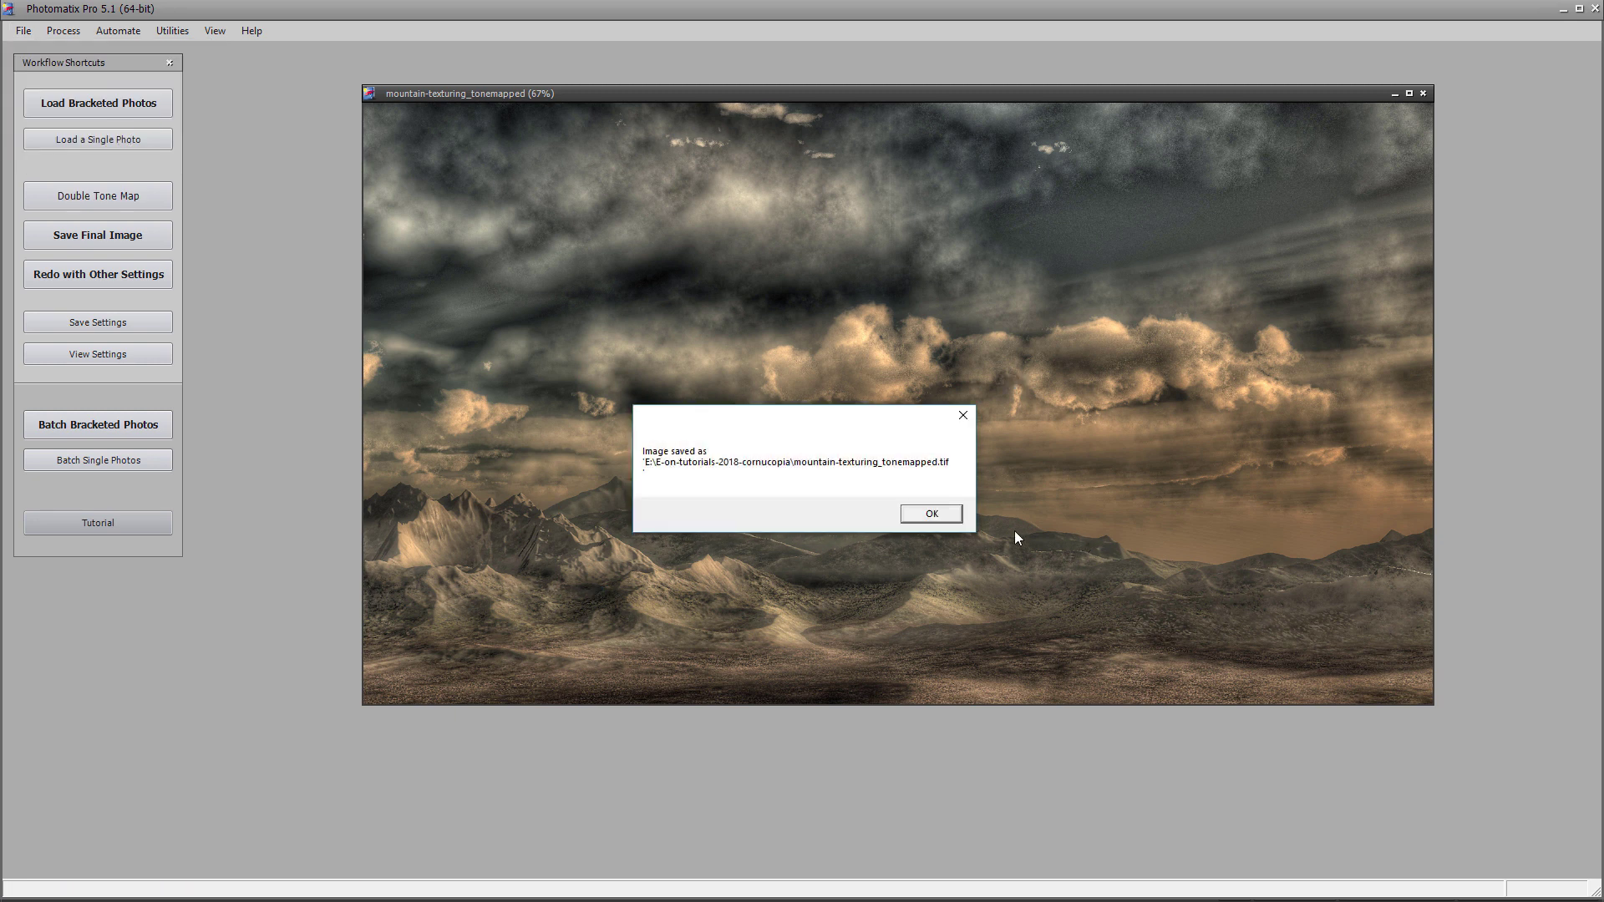
click(940, 513)
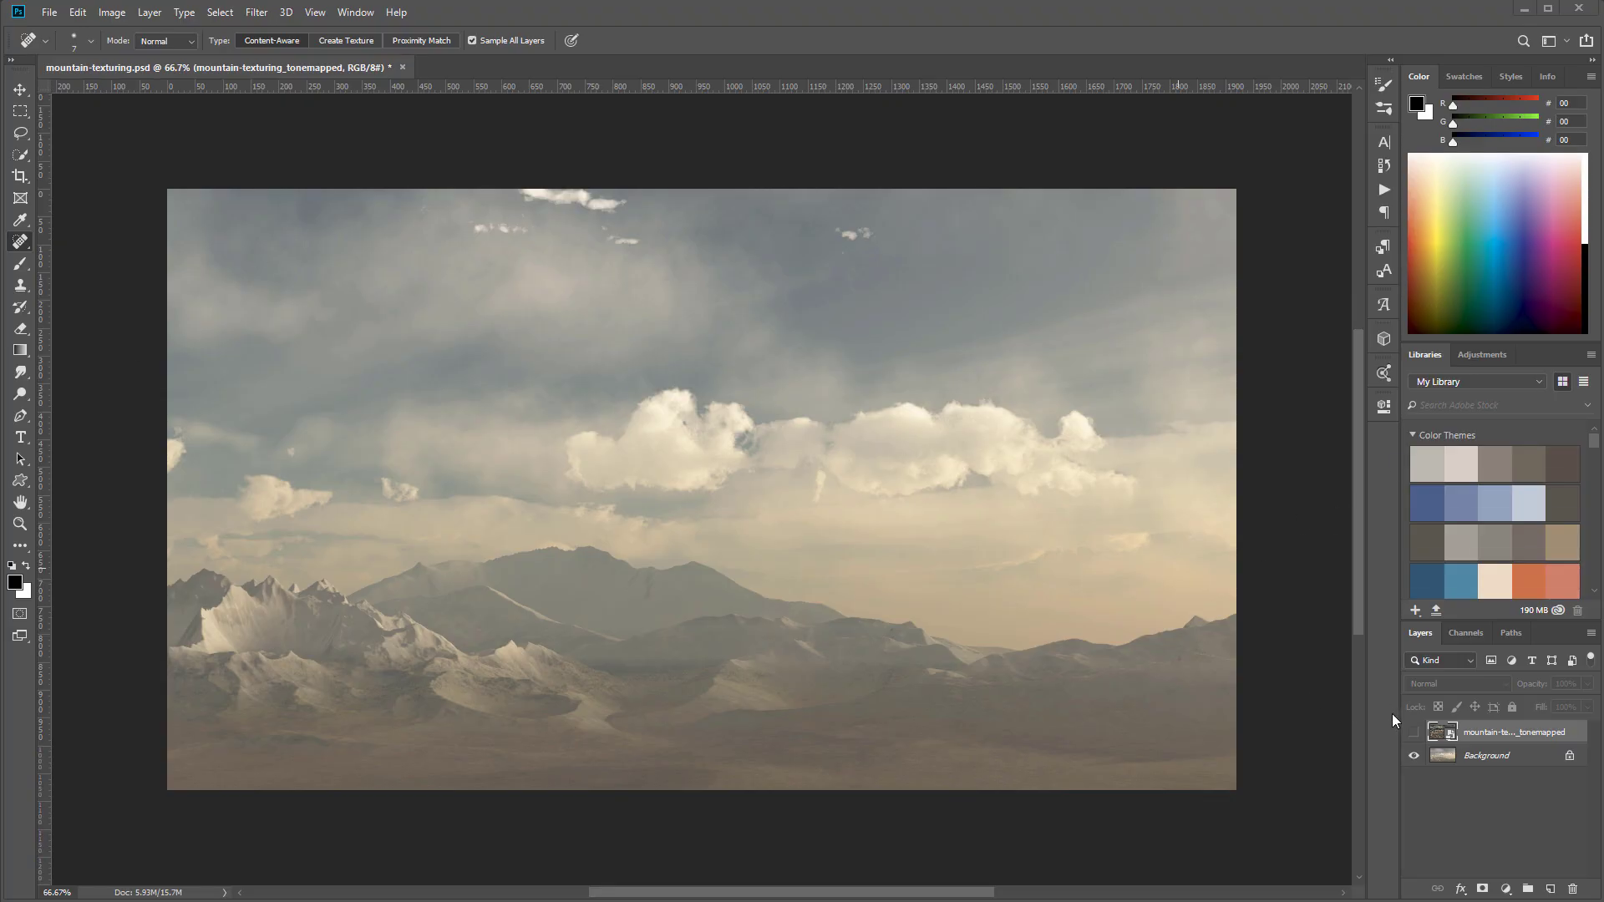
Step: Show the tone-mapped layer and add a layer mask, inverted to solid black
click(1414, 732)
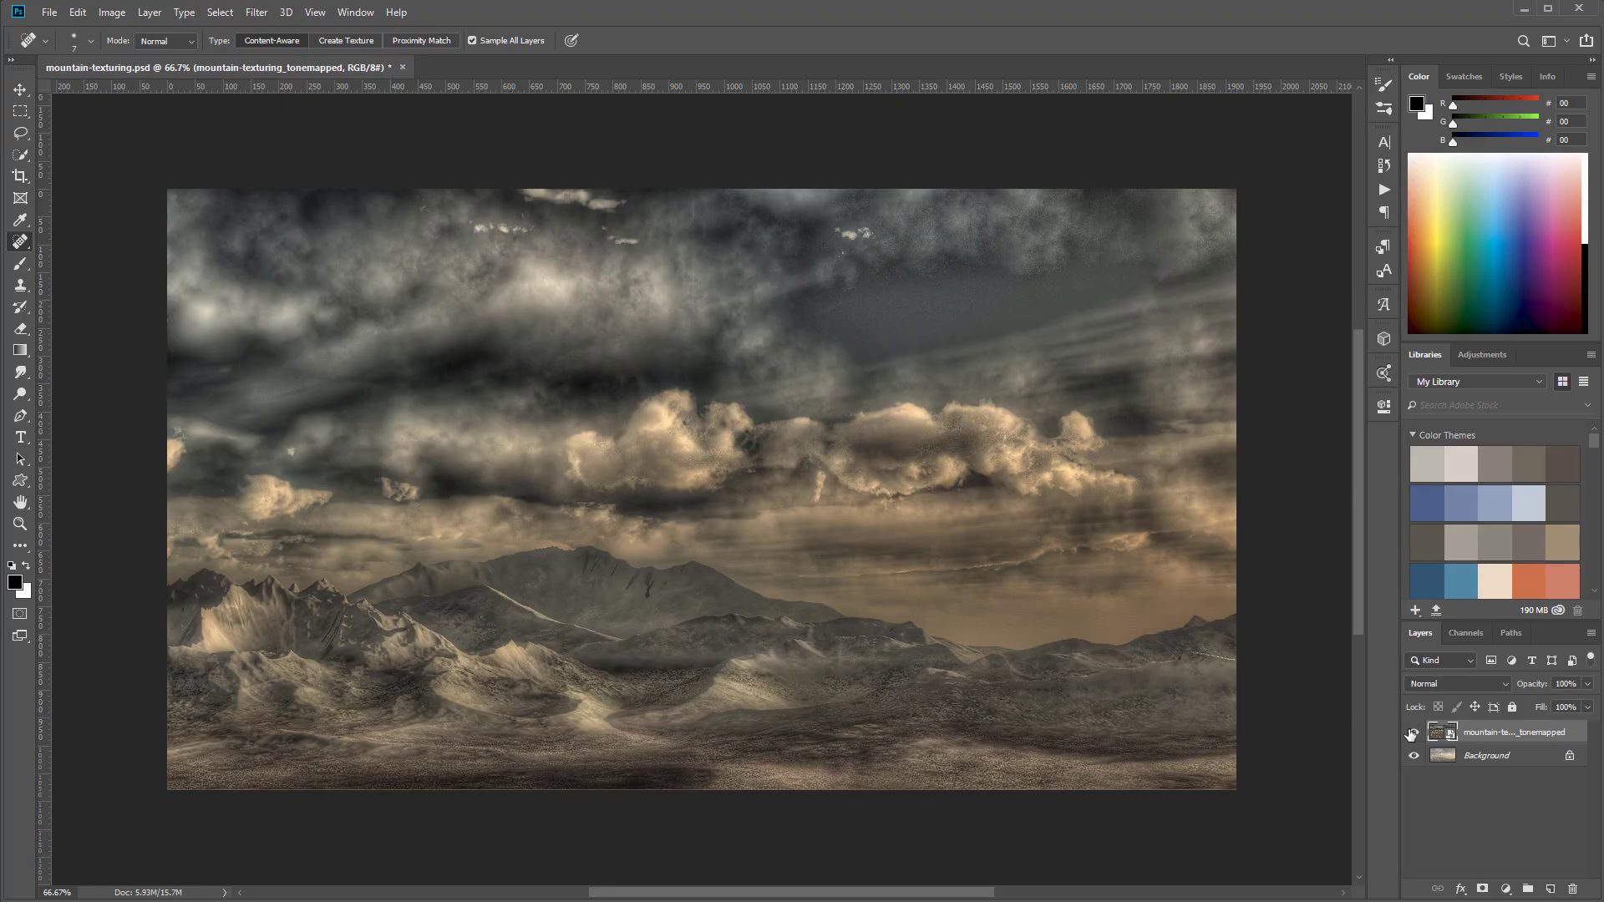
click(1482, 888)
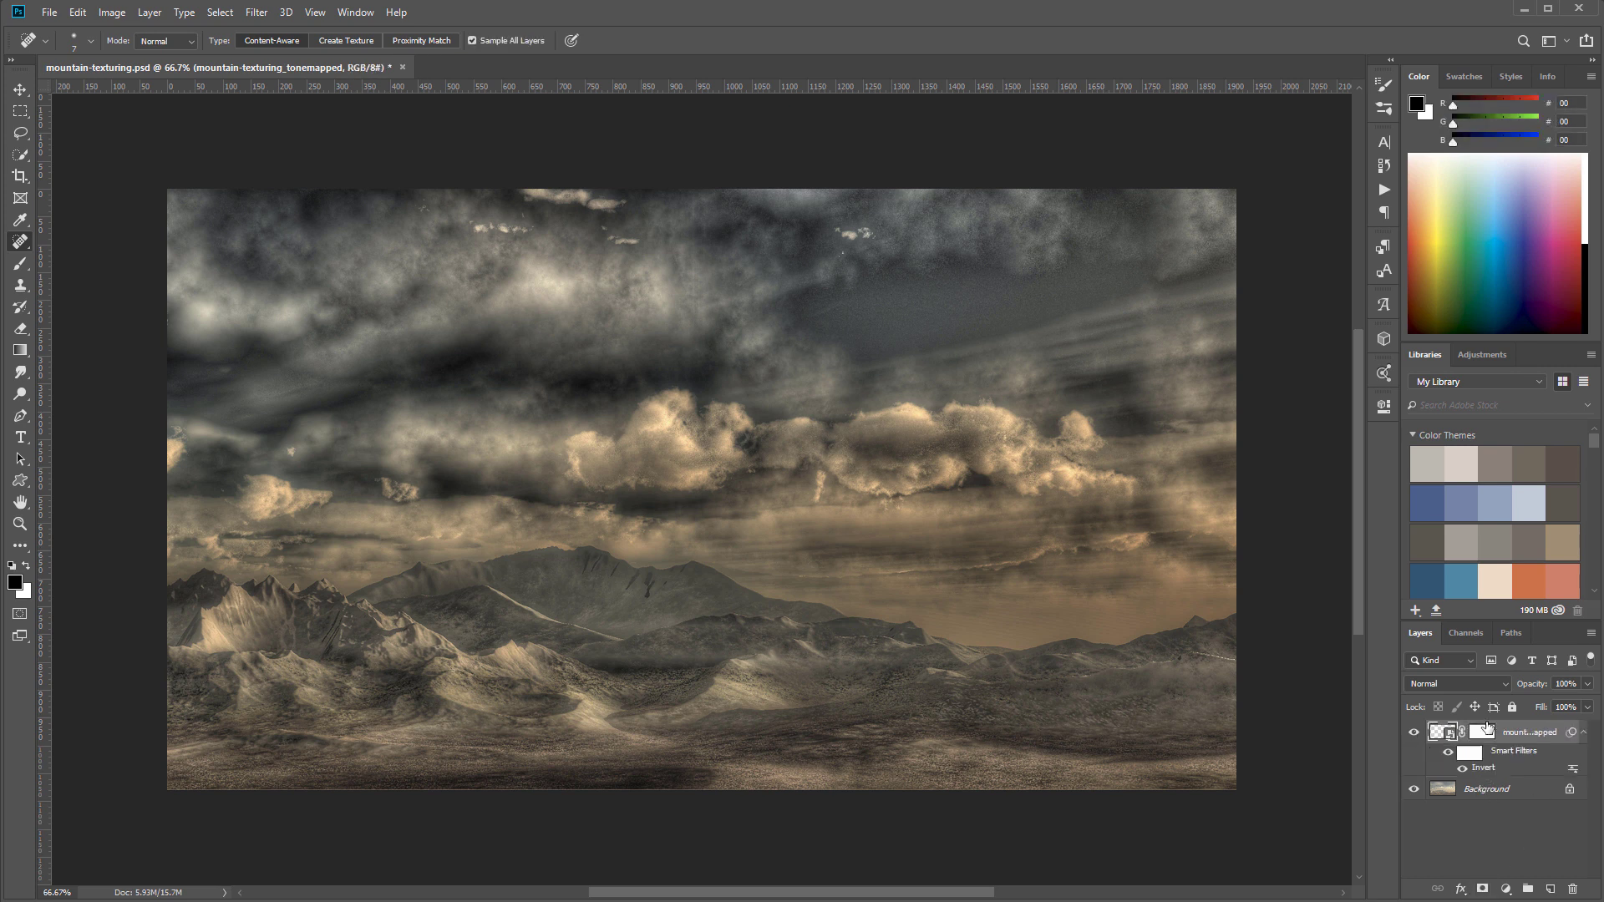
key(ctrl+i)
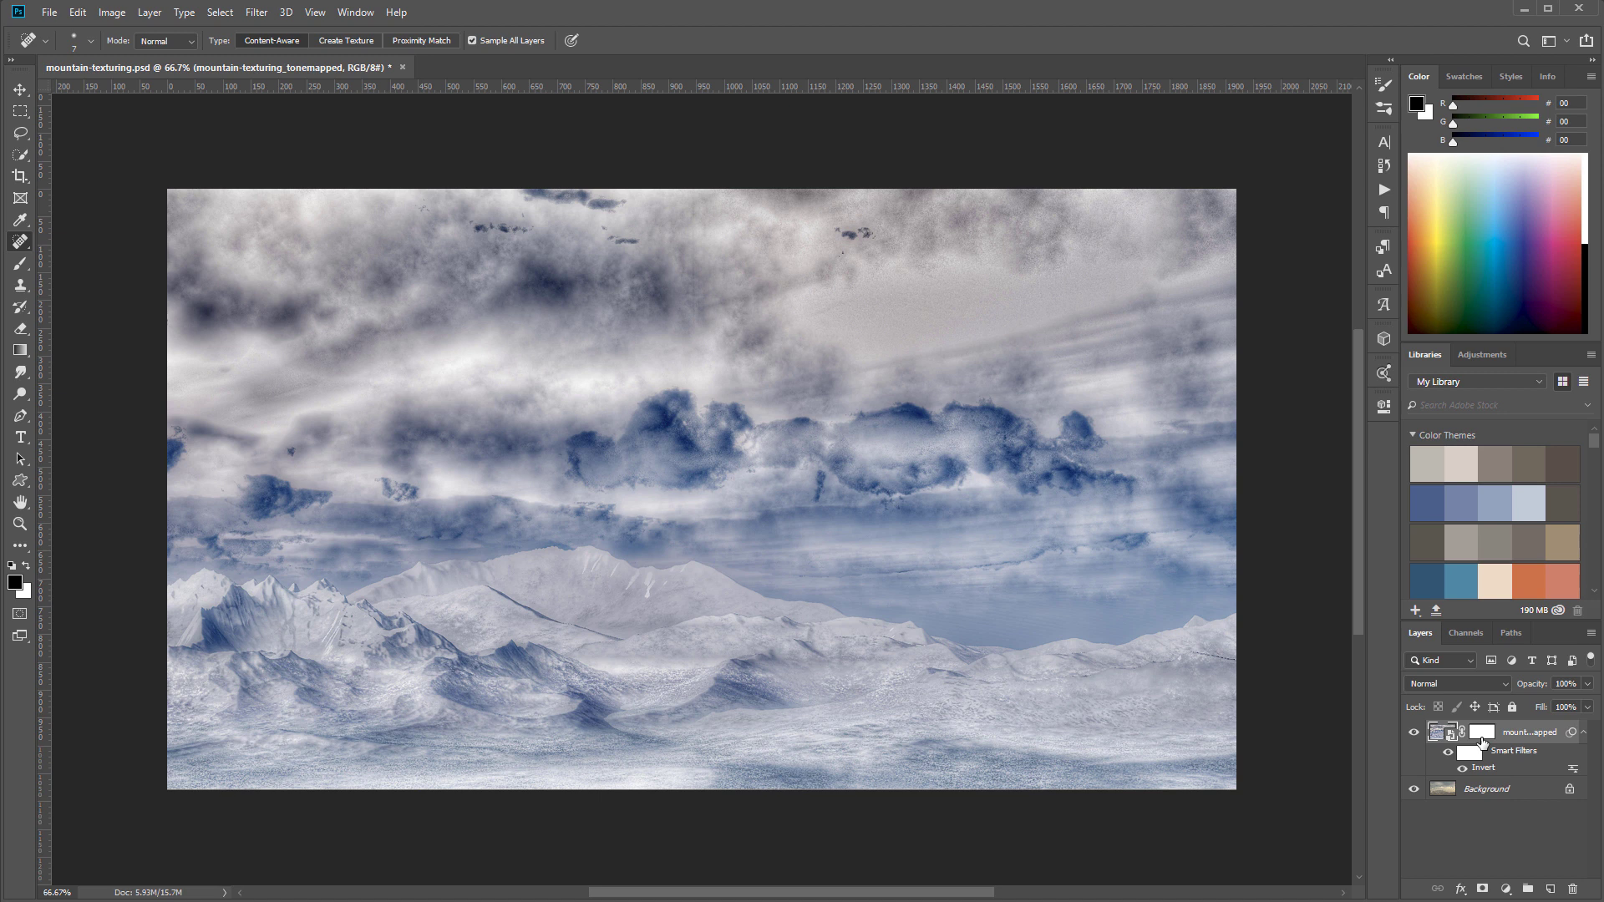
key(ctrl+z)
click(1481, 739)
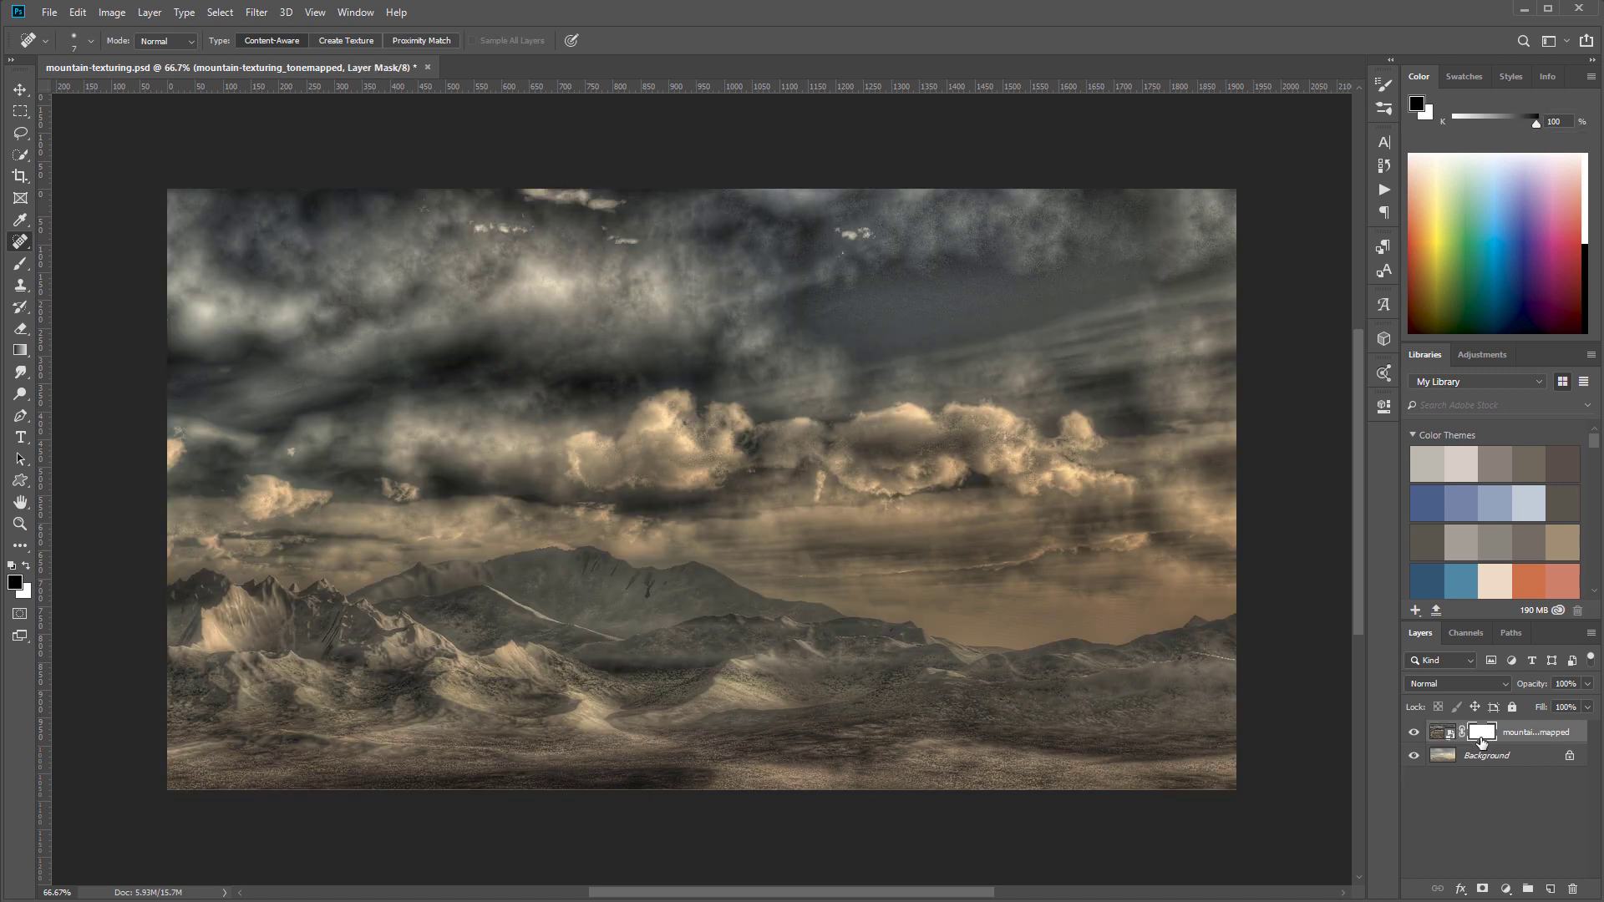
key(ctrl+i)
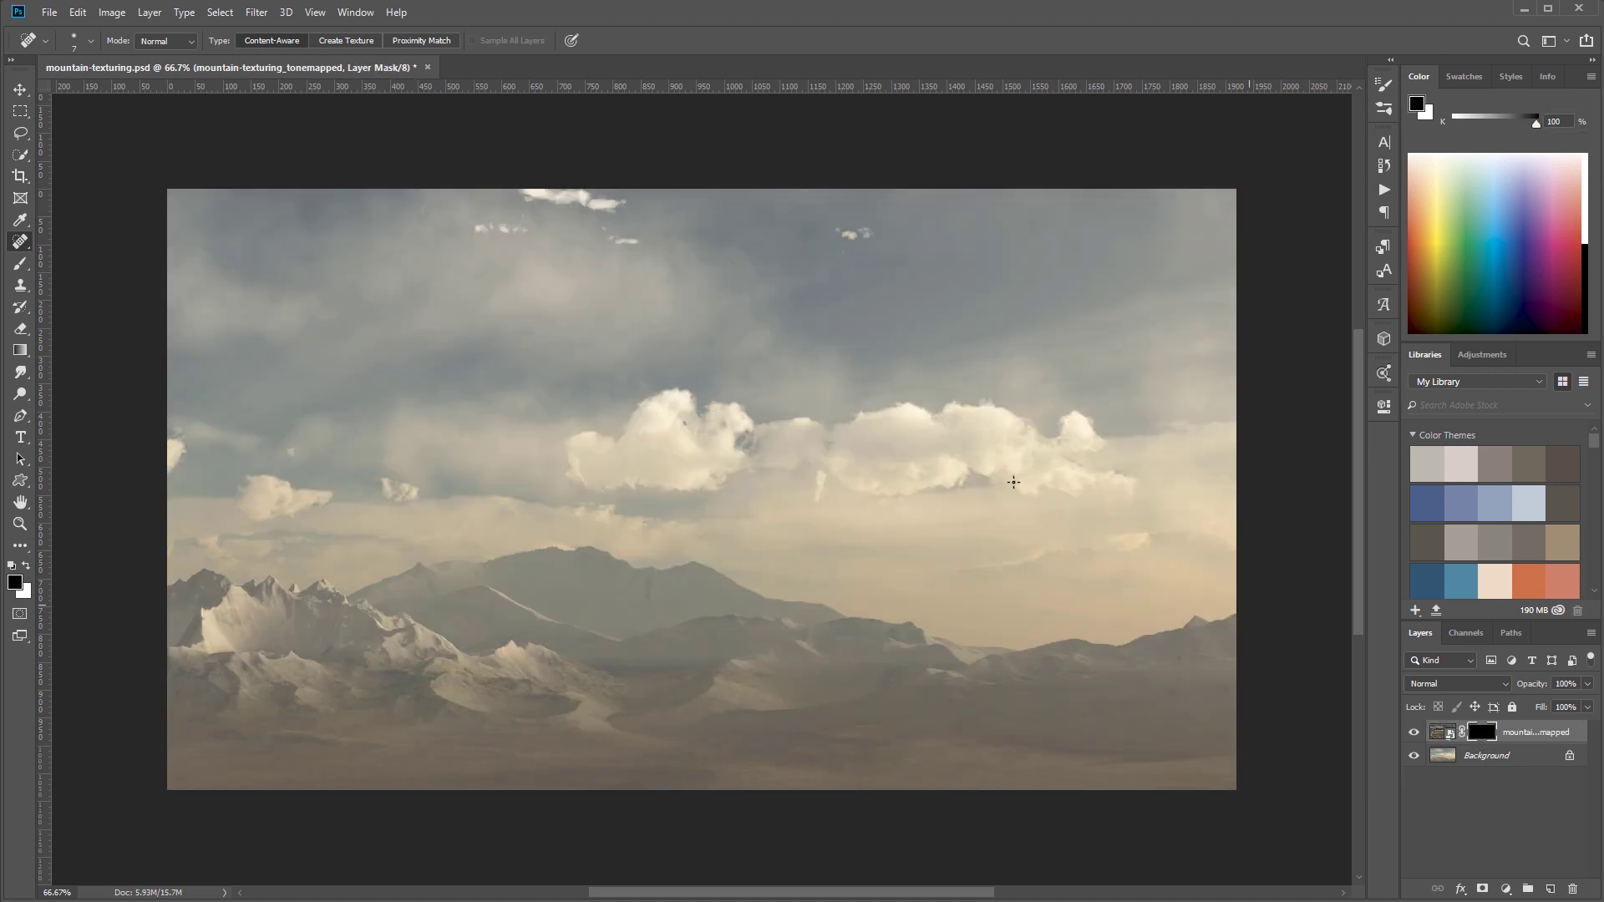
Step: Set up the Brush tool at about size 37 and 10% opacity for mask painting
click(22, 264)
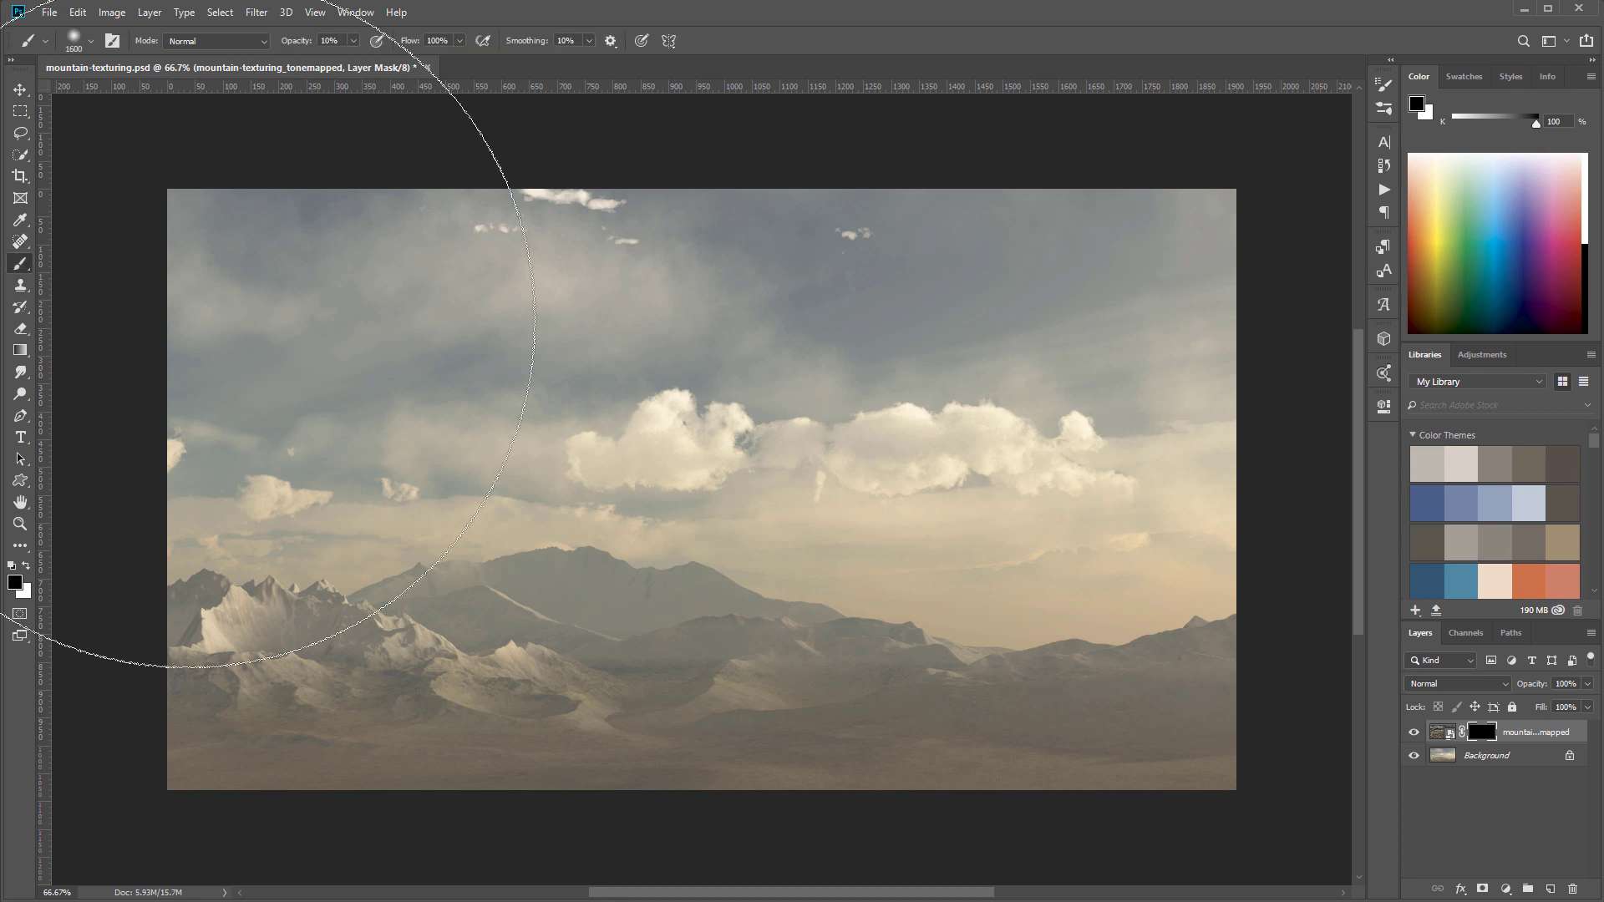
right_click(691, 423)
drag(850, 371, 802, 371)
click(941, 176)
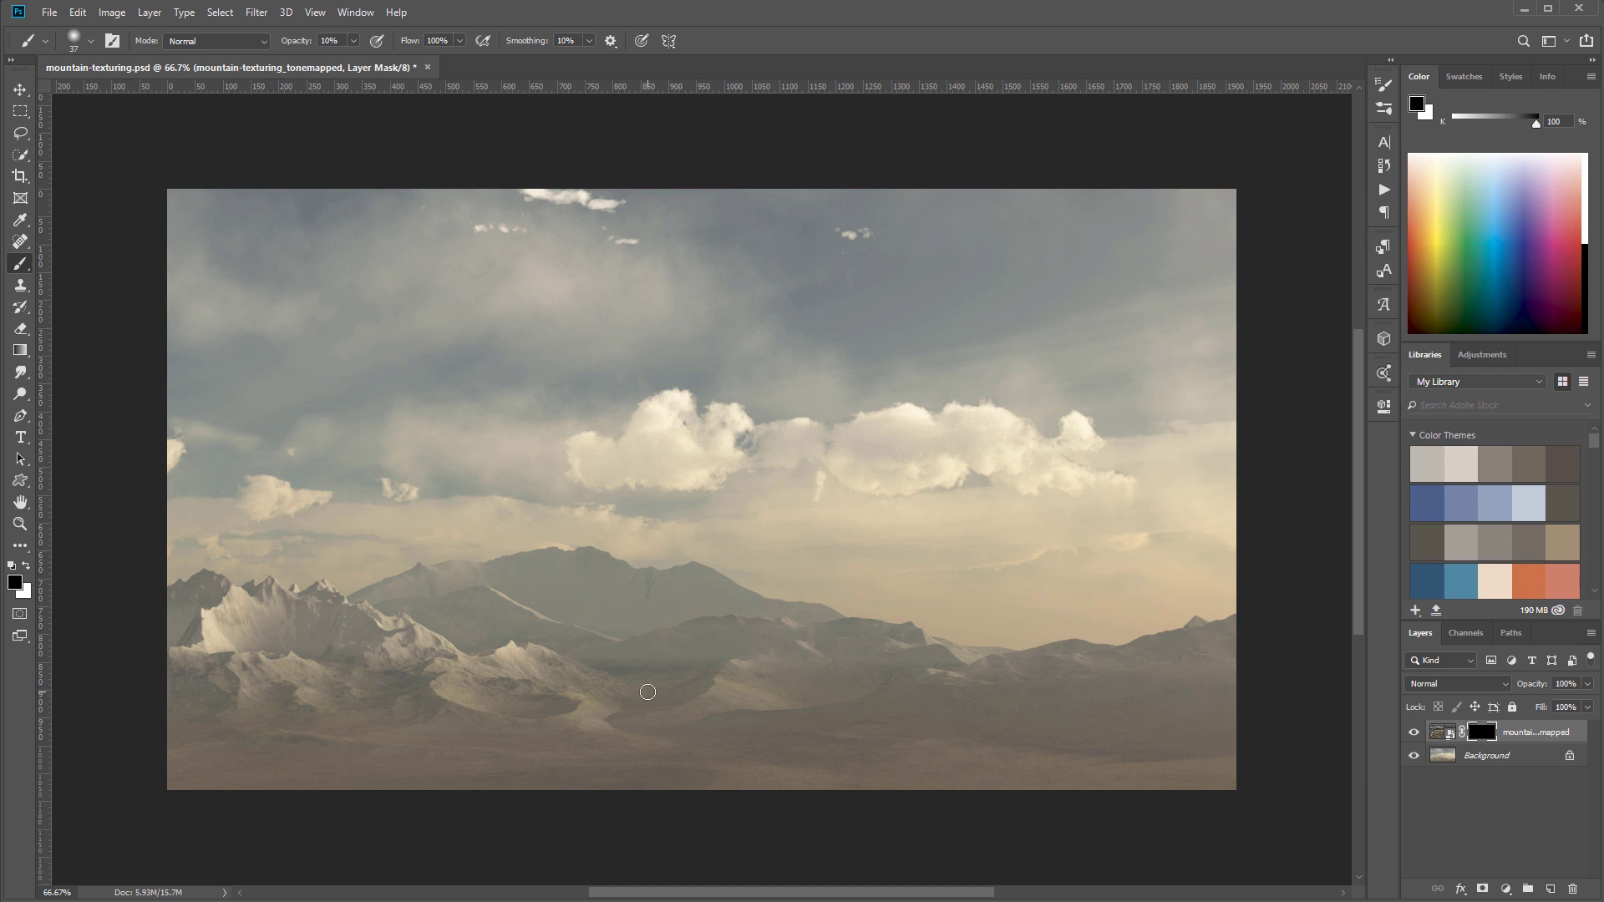
key(bracketright)
key(bracketright)
Step: Paint white on the mask over the left mountains to reveal tone-mapped detail
mouse_move(293, 662)
mouse_down()
mouse_move(490, 700)
mouse_move(479, 711)
mouse_move(592, 689)
mouse_move(562, 697)
mouse_move(574, 726)
mouse_move(681, 711)
mouse_move(730, 658)
mouse_move(690, 682)
mouse_move(698, 708)
mouse_move(797, 715)
mouse_move(859, 673)
mouse_move(807, 717)
mouse_move(941, 717)
mouse_move(1068, 683)
mouse_move(929, 728)
mouse_move(961, 758)
mouse_move(1068, 746)
mouse_move(1027, 755)
mouse_move(1105, 765)
mouse_move(859, 745)
mouse_move(1067, 746)
mouse_move(1035, 734)
mouse_move(964, 766)
mouse_move(1062, 769)
mouse_move(1158, 753)
mouse_move(1267, 629)
mouse_move(1097, 695)
mouse_move(1165, 686)
mouse_move(1147, 640)
mouse_move(1121, 717)
mouse_move(1242, 791)
mouse_move(1216, 792)
mouse_move(1158, 761)
mouse_move(1259, 718)
mouse_up()
mouse_move(322, 637)
mouse_down()
mouse_move(386, 616)
mouse_move(565, 623)
mouse_move(168, 738)
mouse_move(234, 638)
mouse_up()
key(x)
mouse_move(193, 716)
mouse_down()
mouse_move(441, 702)
mouse_move(243, 597)
mouse_move(650, 698)
mouse_move(519, 658)
mouse_move(605, 686)
mouse_move(466, 618)
mouse_move(540, 666)
mouse_move(441, 752)
mouse_move(612, 770)
mouse_move(719, 678)
mouse_move(637, 697)
mouse_move(624, 648)
mouse_move(711, 595)
mouse_move(808, 688)
mouse_up()
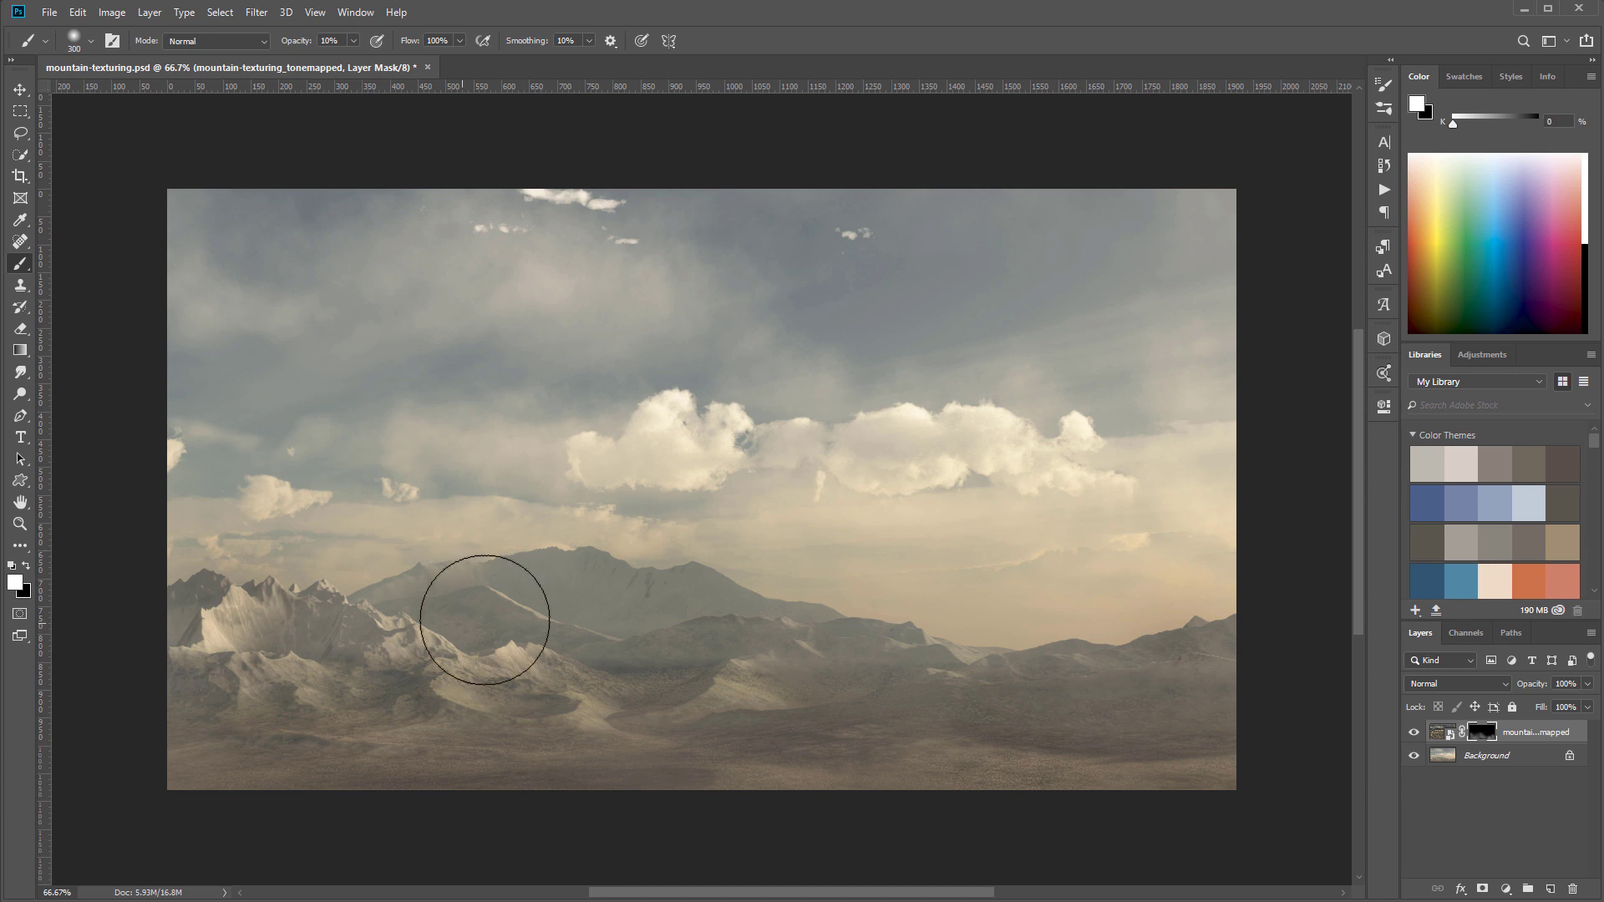
Step: Brush a faint reveal across the mountains, then toggle the tone-mapped layer to compare
mouse_move(483, 621)
mouse_down()
mouse_move(521, 613)
mouse_move(791, 685)
mouse_move(933, 675)
mouse_up()
click(1413, 733)
click(1413, 733)
click(1413, 732)
click(1412, 735)
click(1412, 735)
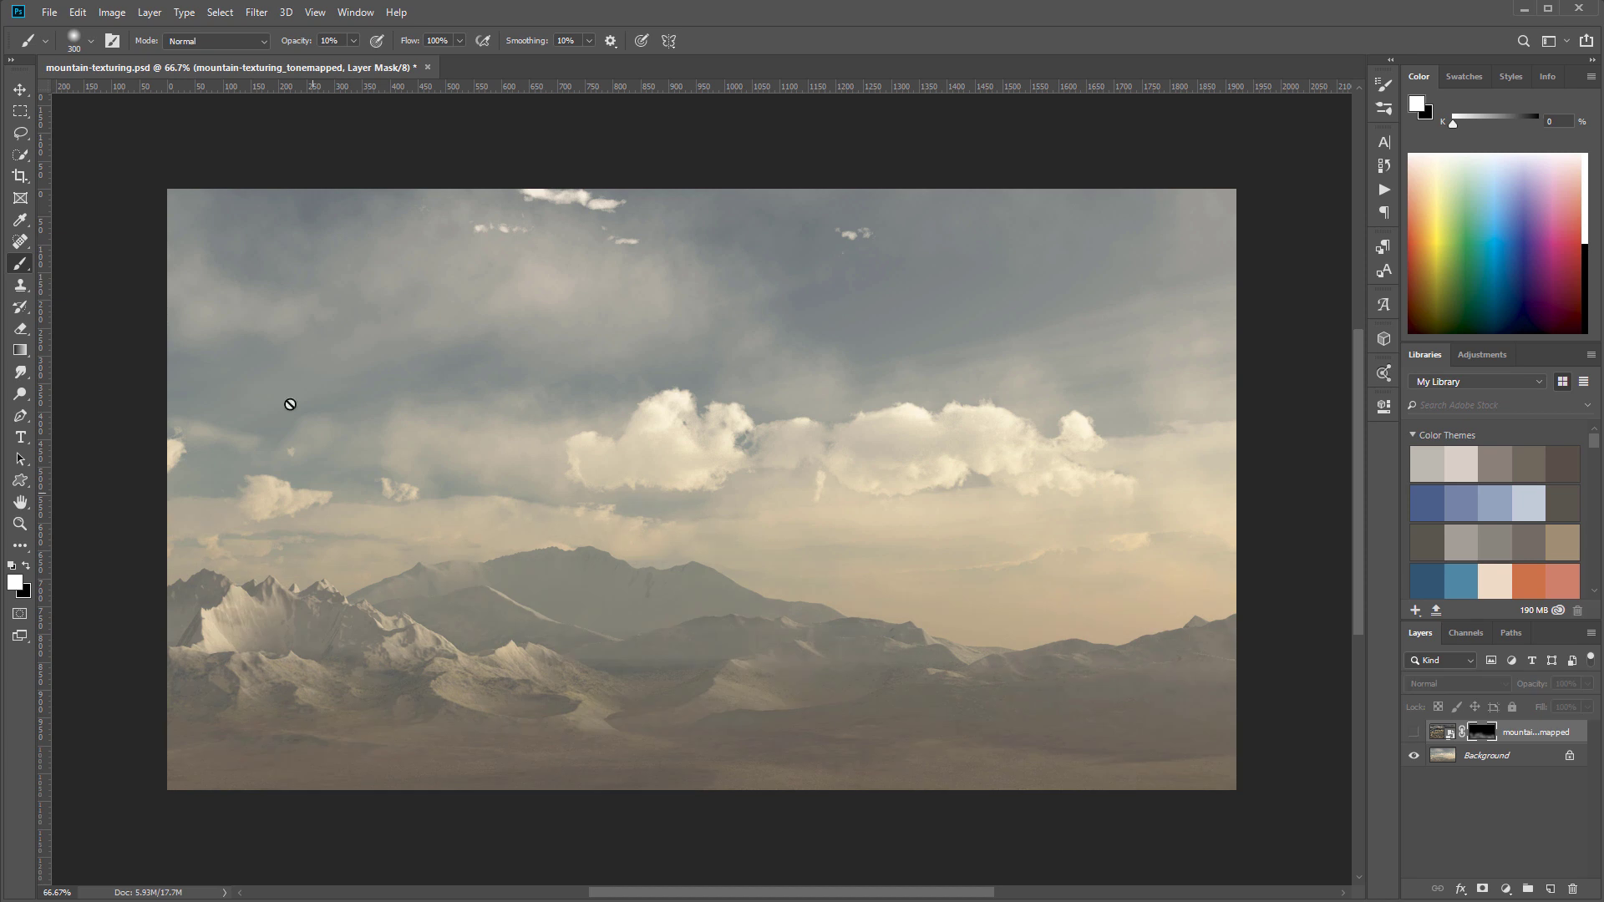
Step: Enlarge the brush to about 600 px at 4% opacity and re-show the tone-mapped layer
key(bracketright)
key(bracketright)
key(bracketright)
click(353, 42)
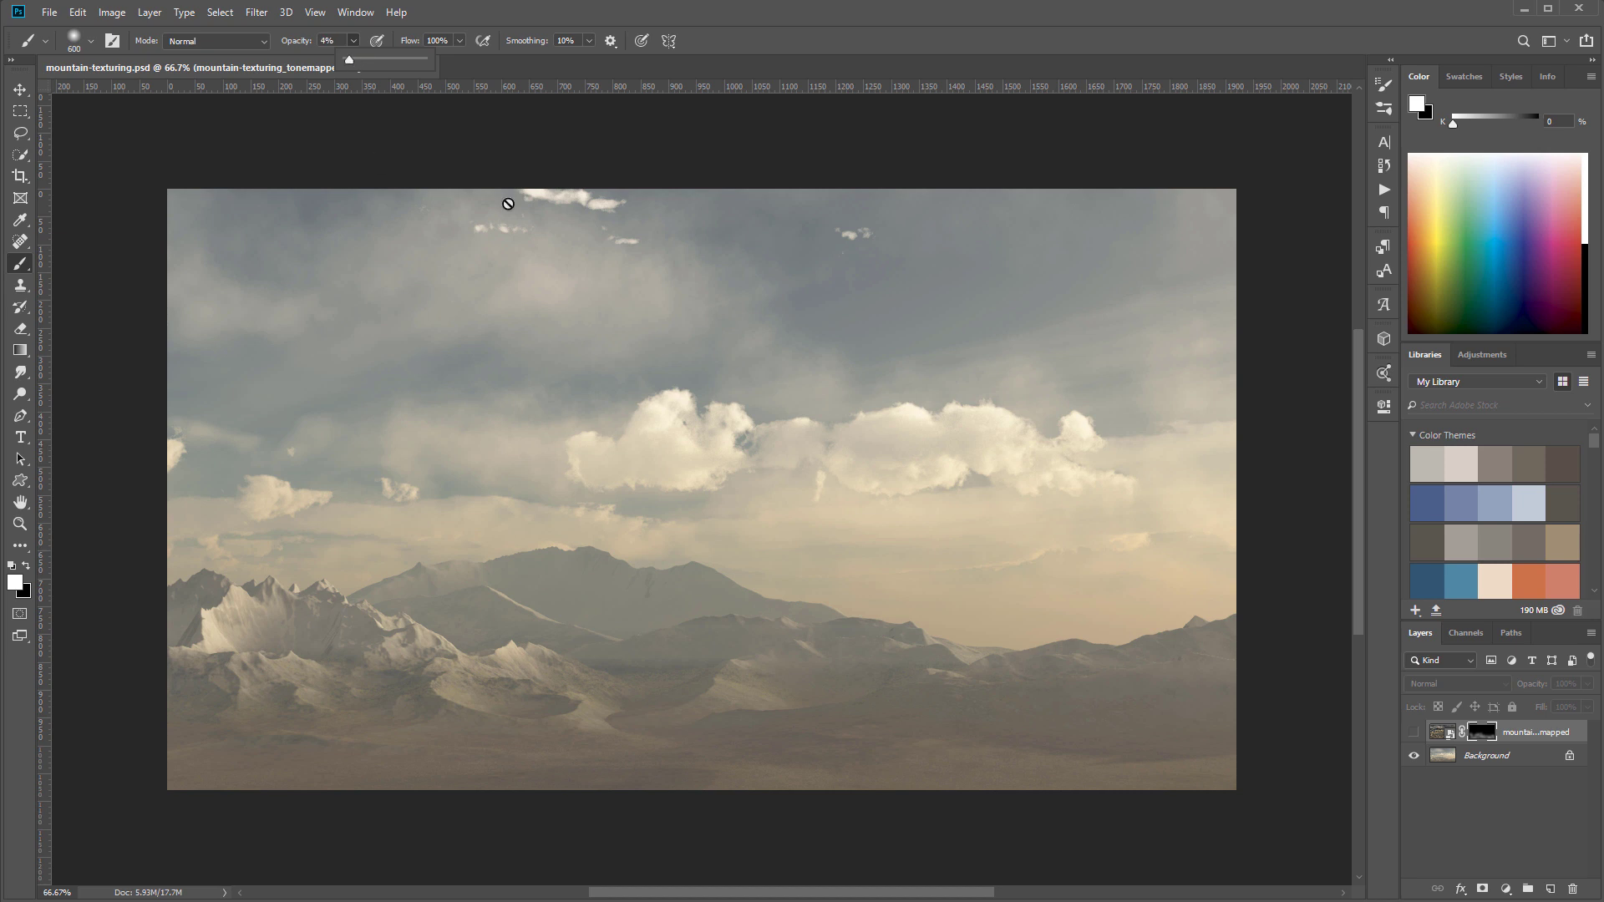
click(561, 176)
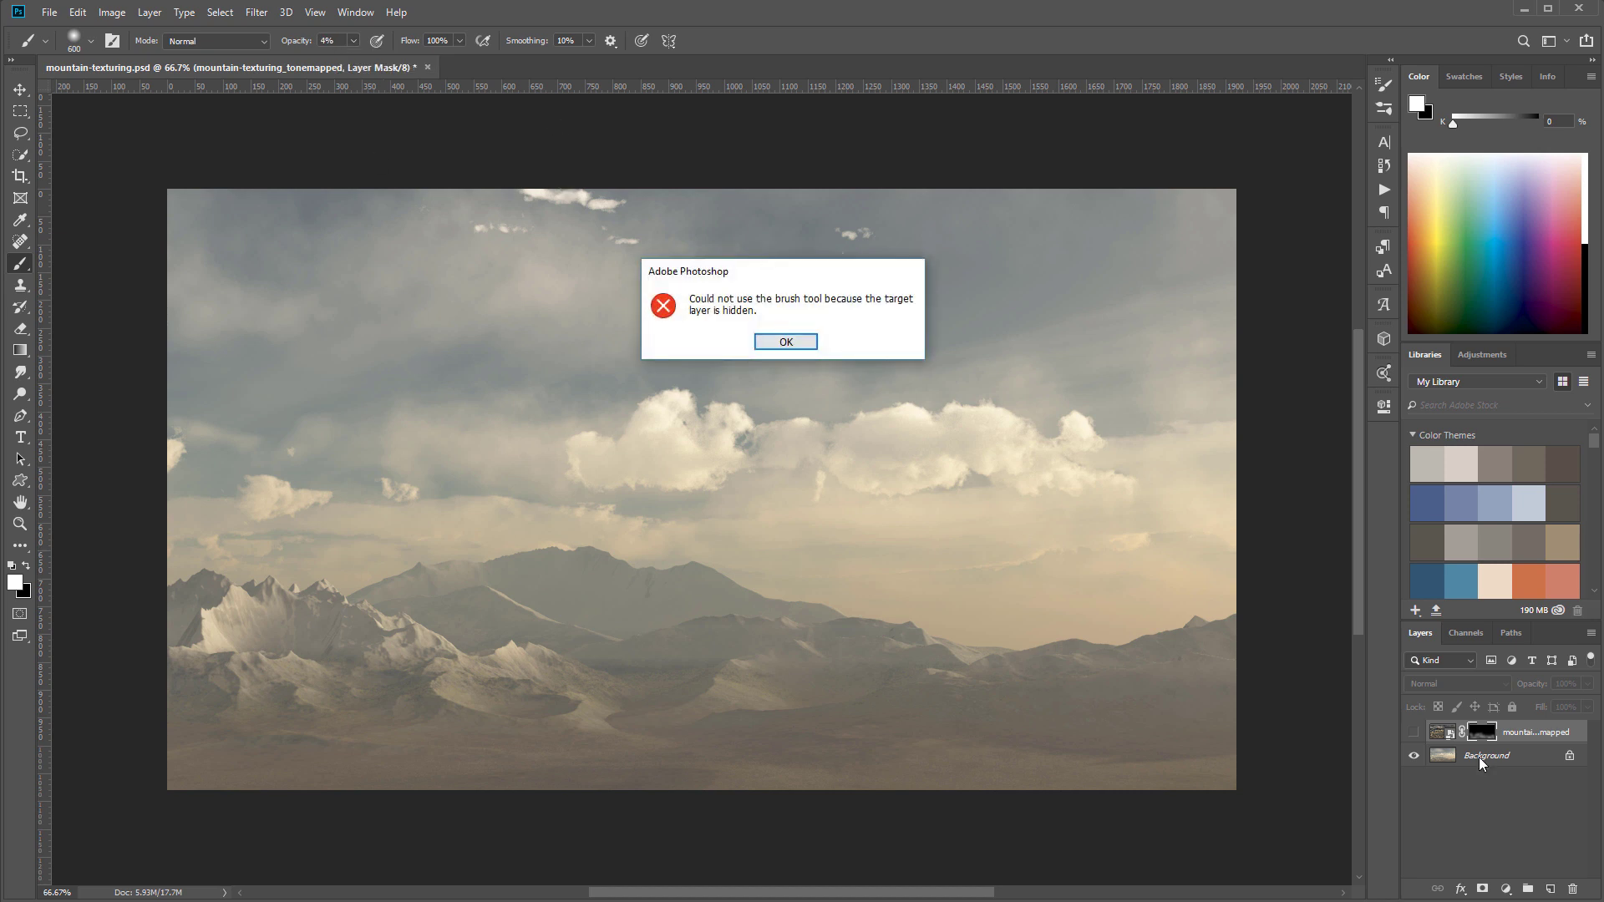
click(800, 342)
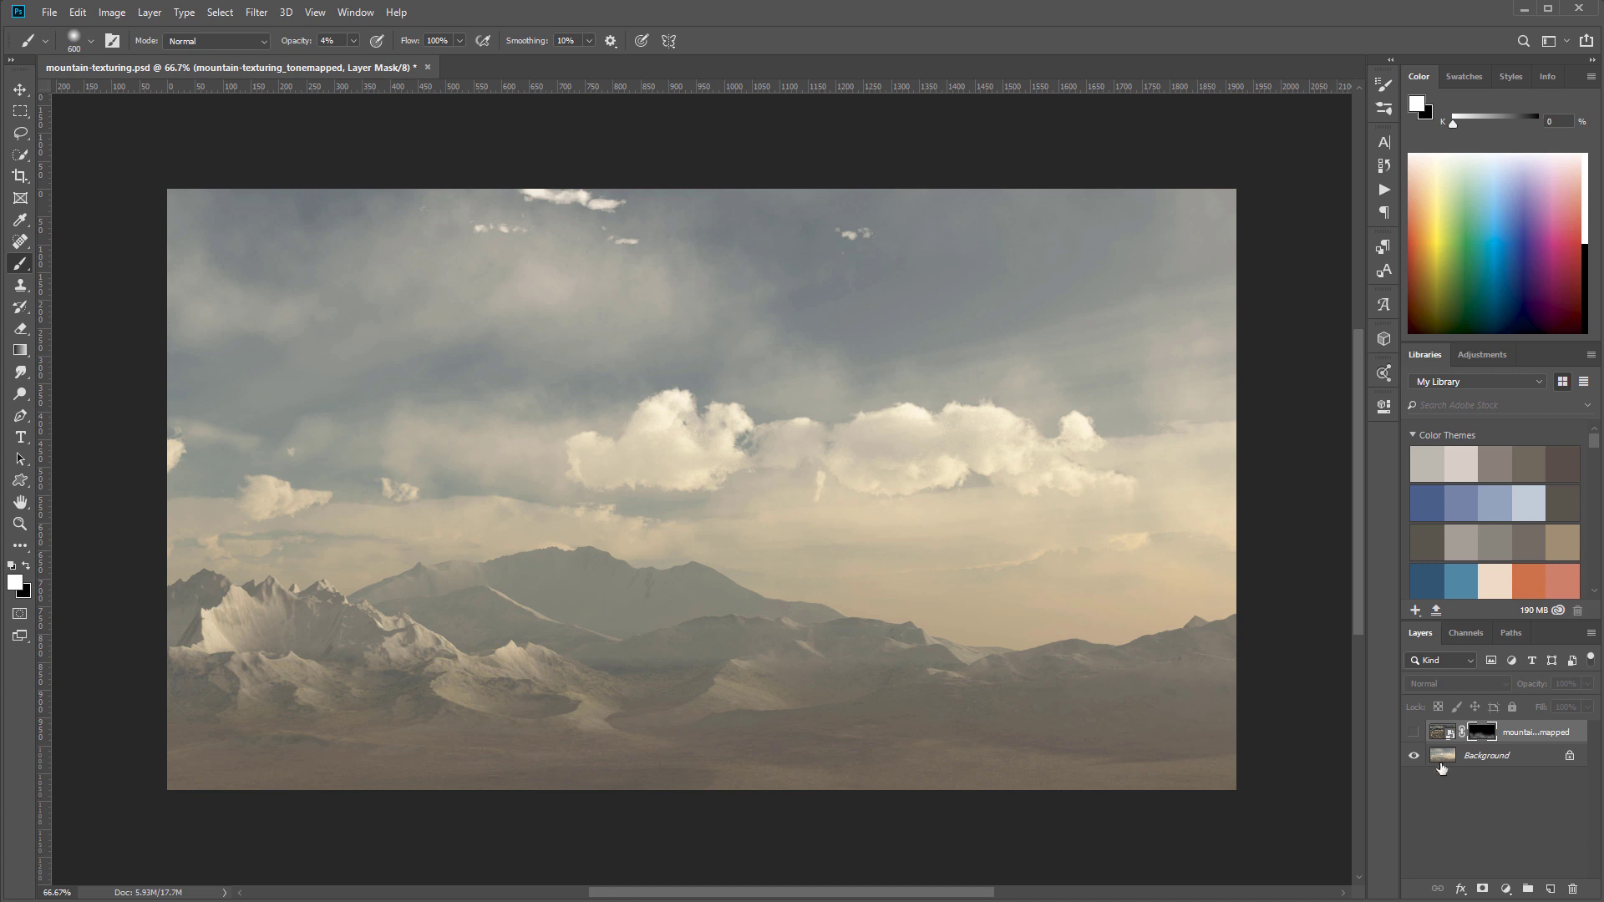
click(1413, 732)
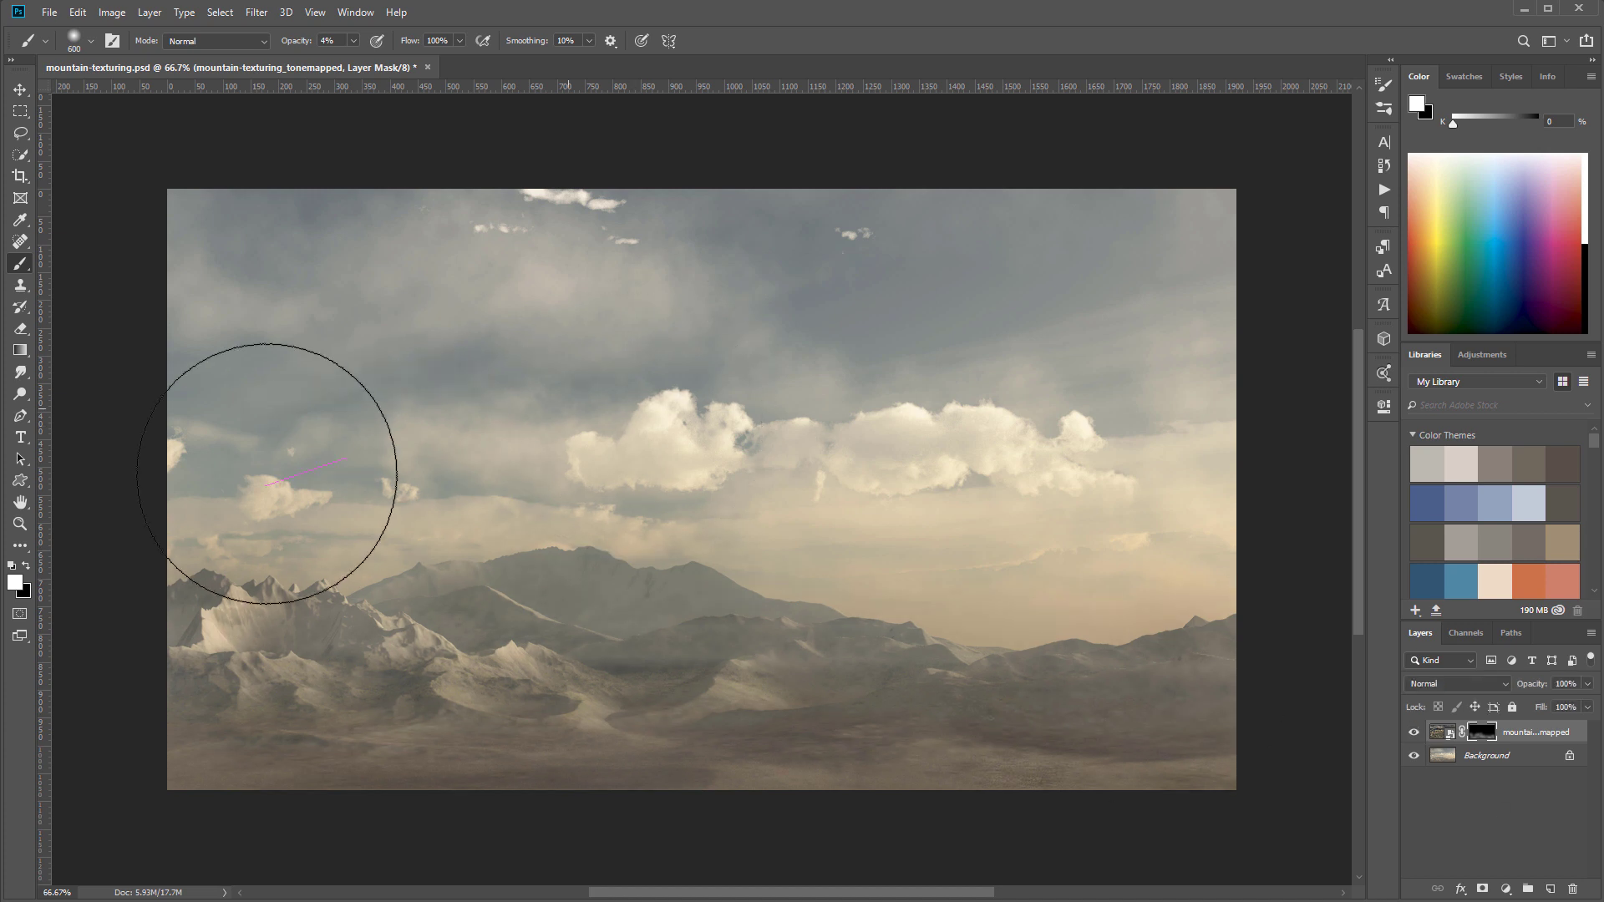
Step: Sweep a faint 4% white stroke over the sky and mountains on the mask
mouse_move(371, 443)
mouse_down()
mouse_move(161, 327)
mouse_move(213, 360)
mouse_move(329, 384)
mouse_move(364, 413)
mouse_move(654, 458)
mouse_move(349, 480)
mouse_move(527, 404)
mouse_move(458, 253)
mouse_move(582, 268)
mouse_move(787, 460)
mouse_move(1076, 547)
mouse_move(1168, 551)
mouse_move(1199, 618)
mouse_move(1110, 785)
mouse_move(1107, 743)
mouse_move(500, 724)
mouse_move(531, 702)
mouse_move(387, 716)
mouse_move(199, 660)
mouse_move(628, 620)
mouse_move(504, 700)
mouse_move(612, 732)
mouse_move(626, 642)
mouse_move(300, 780)
mouse_move(469, 822)
mouse_move(940, 783)
mouse_move(1213, 700)
mouse_move(516, 678)
mouse_move(465, 626)
mouse_move(234, 659)
mouse_move(213, 628)
mouse_move(1246, 653)
mouse_move(558, 726)
mouse_up()
click(20, 88)
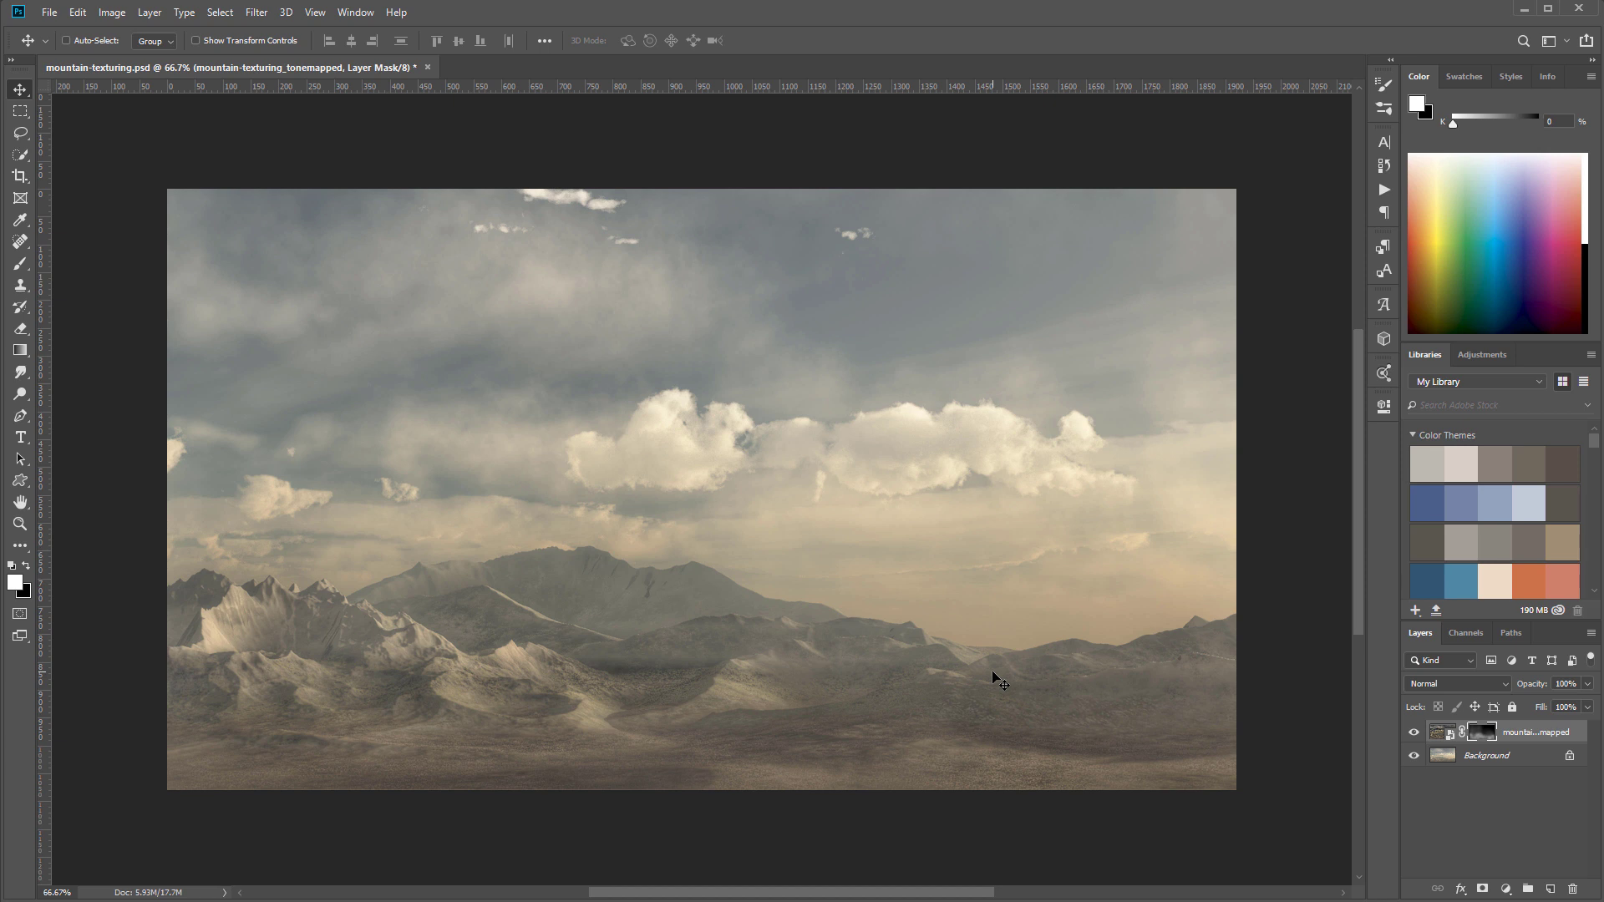
Step: Add a Curves adjustment layer set to Color blend mode
click(1503, 890)
click(1462, 681)
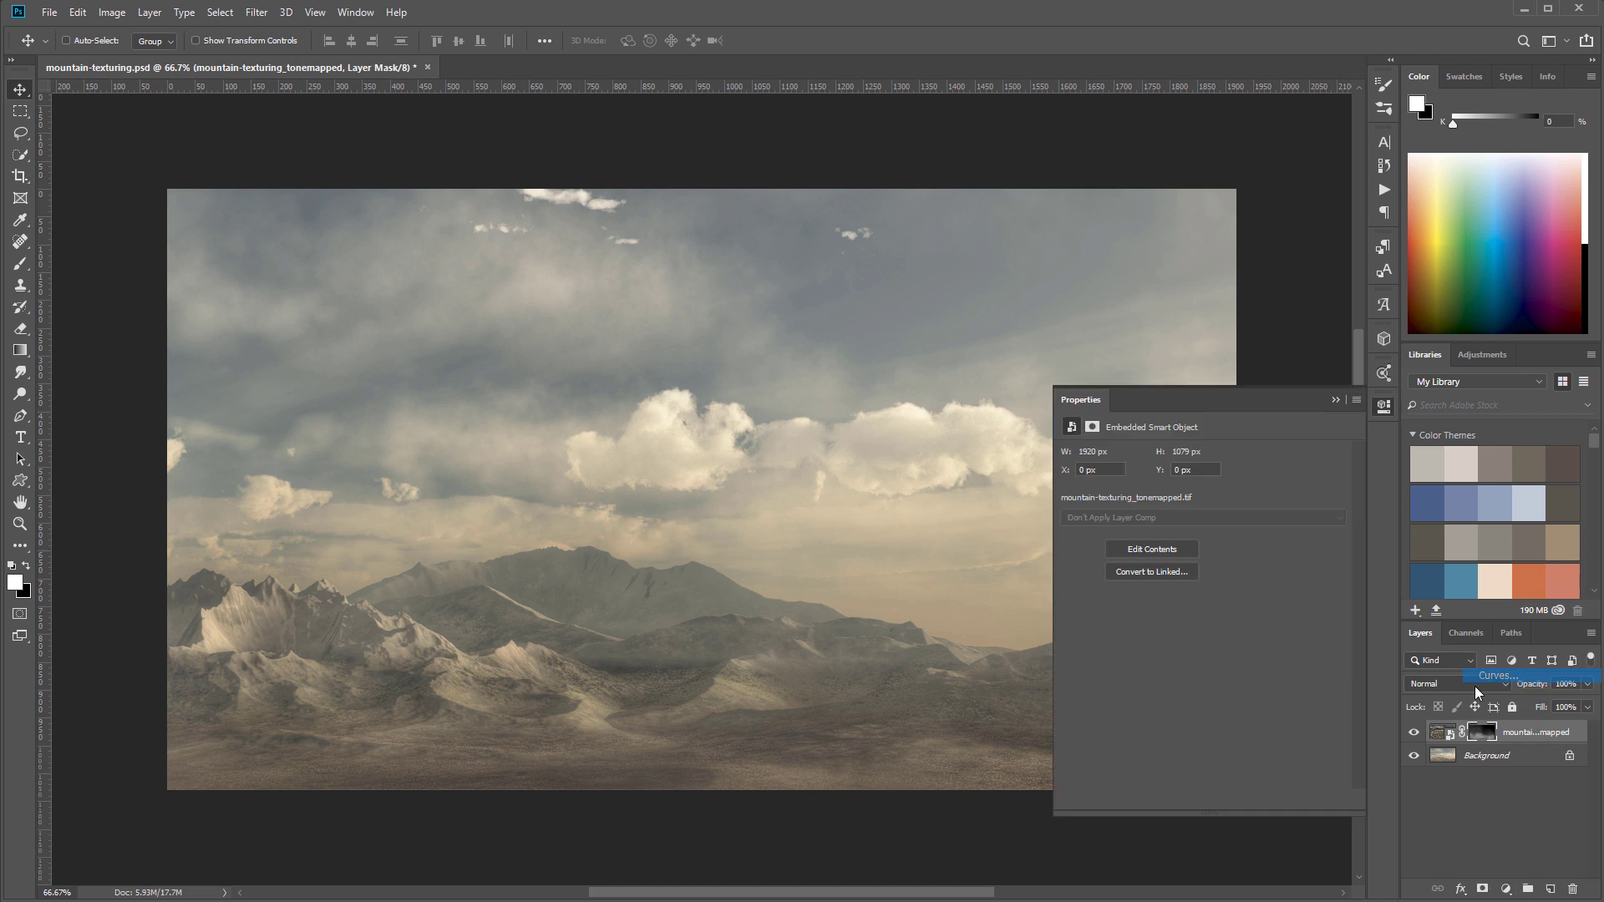
click(1462, 685)
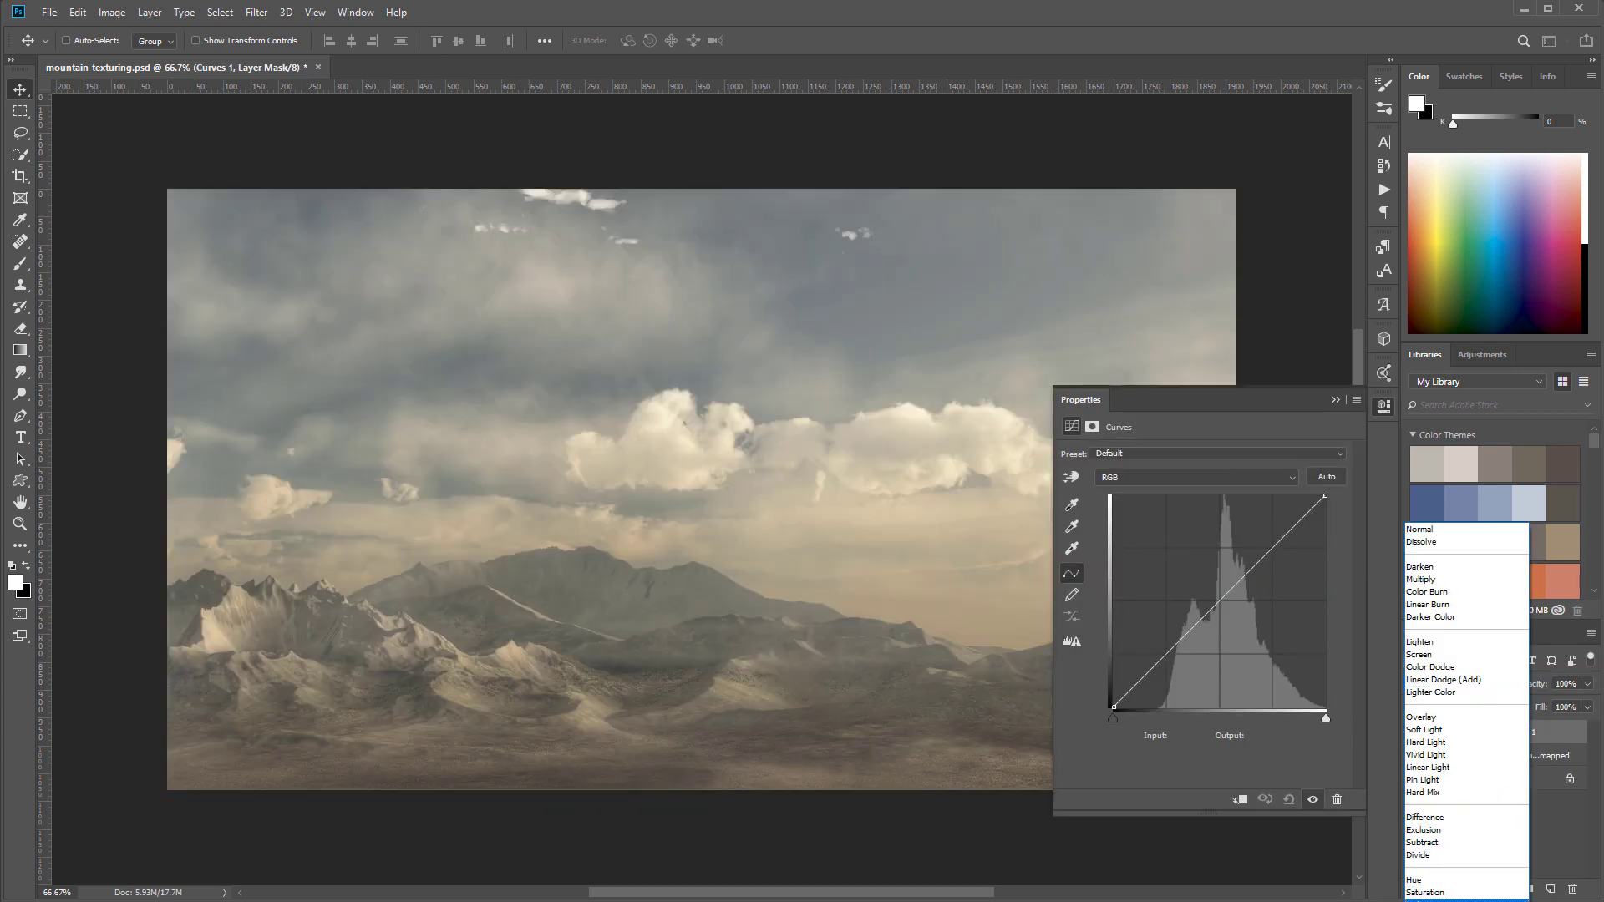
click(1428, 899)
Step: On the Blue curve, raise the black point and pull the midpoint down
click(1117, 477)
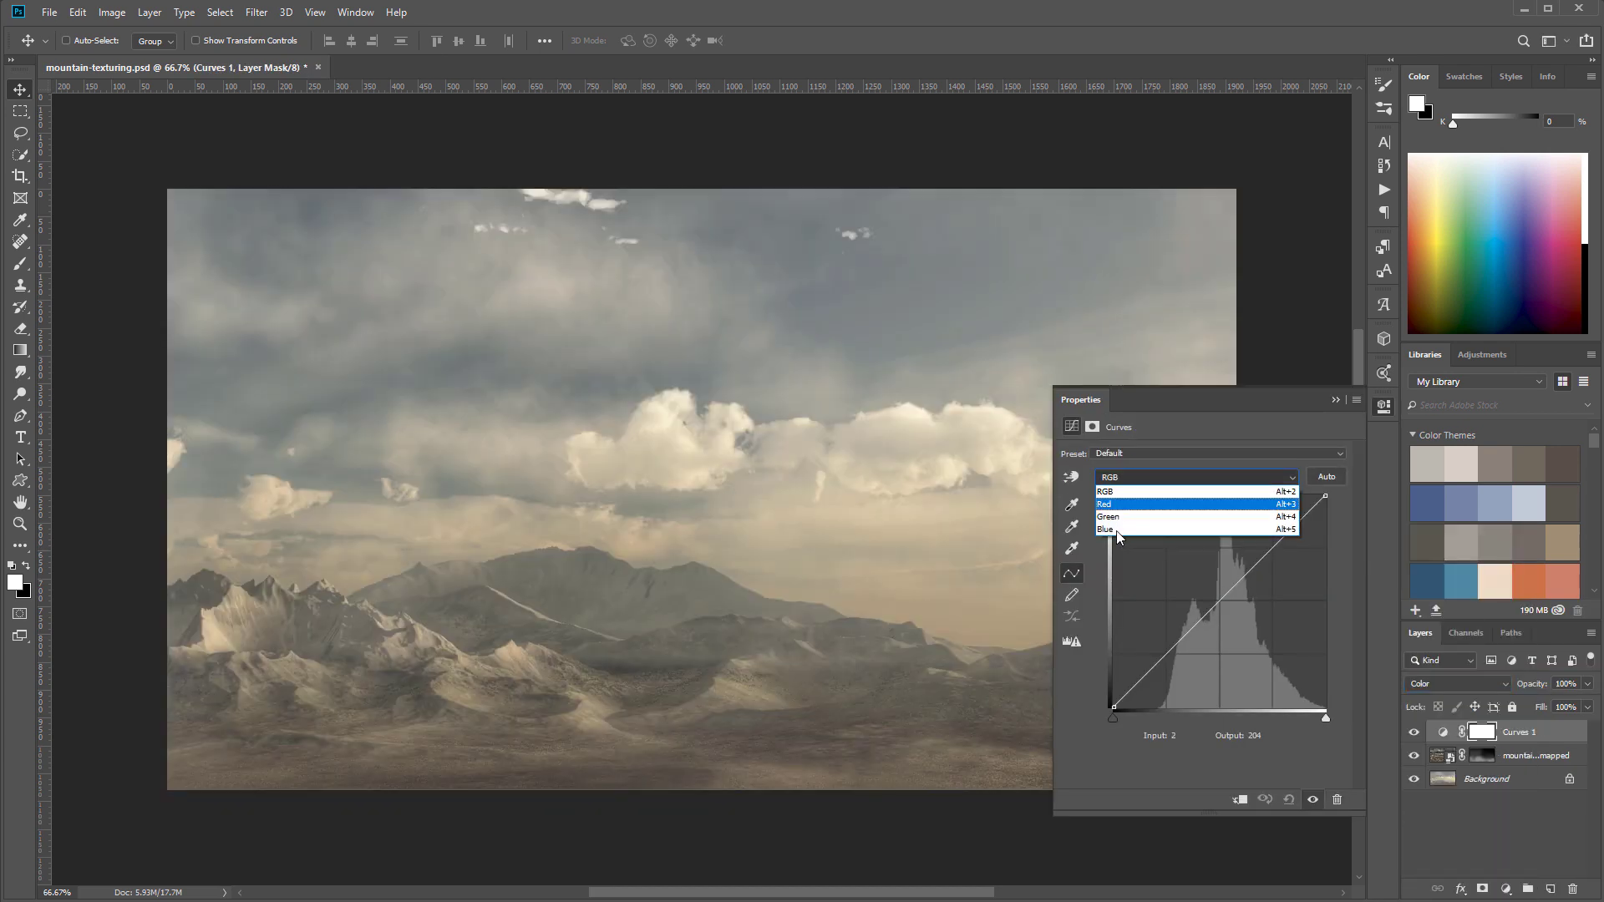
click(1117, 530)
drag(1113, 706, 1113, 681)
click(1218, 590)
drag(1218, 591, 1225, 600)
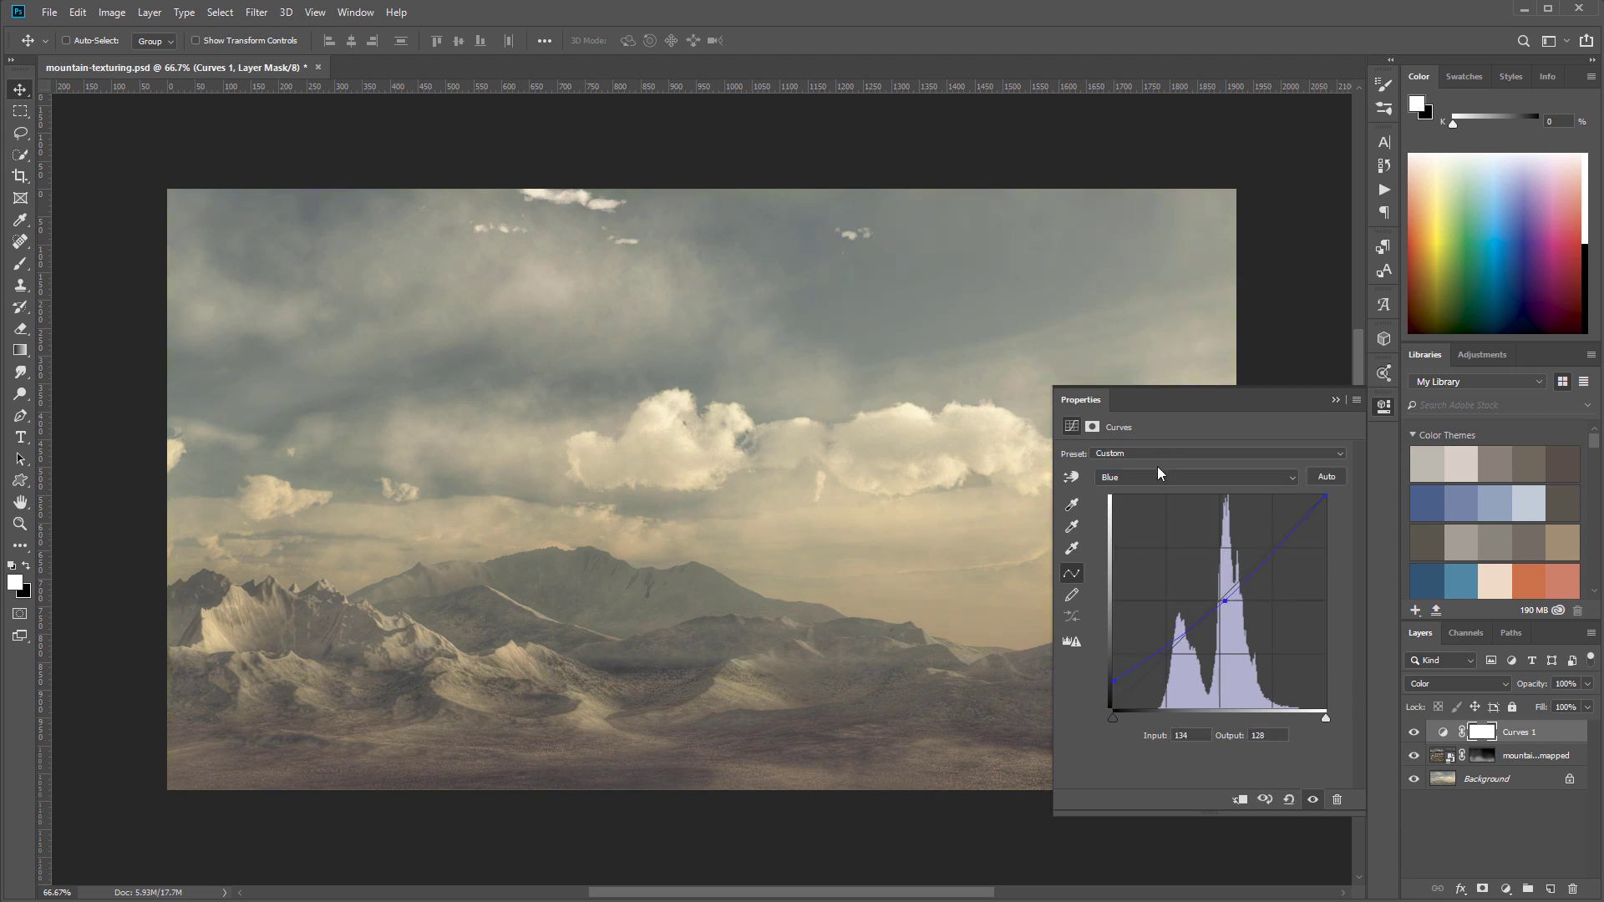
Step: On the Red curve, raise the black point and lower the midtones
click(1158, 475)
click(1127, 500)
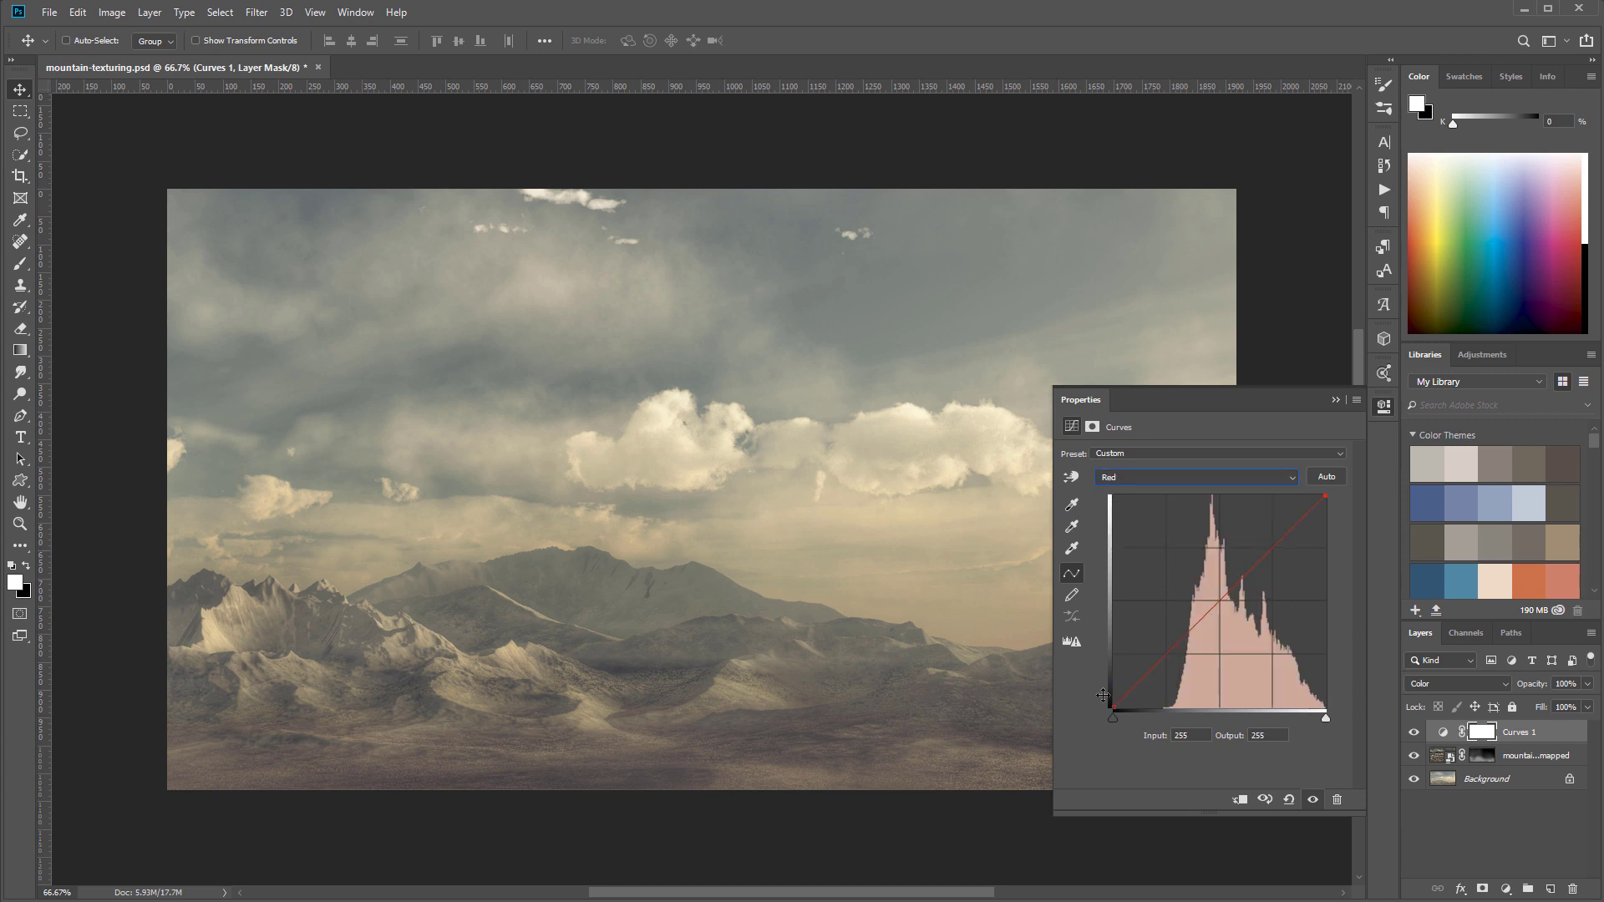
mouse_move(1112, 708)
mouse_down()
mouse_move(1126, 709)
mouse_move(1112, 687)
mouse_up()
drag(1213, 596, 1216, 603)
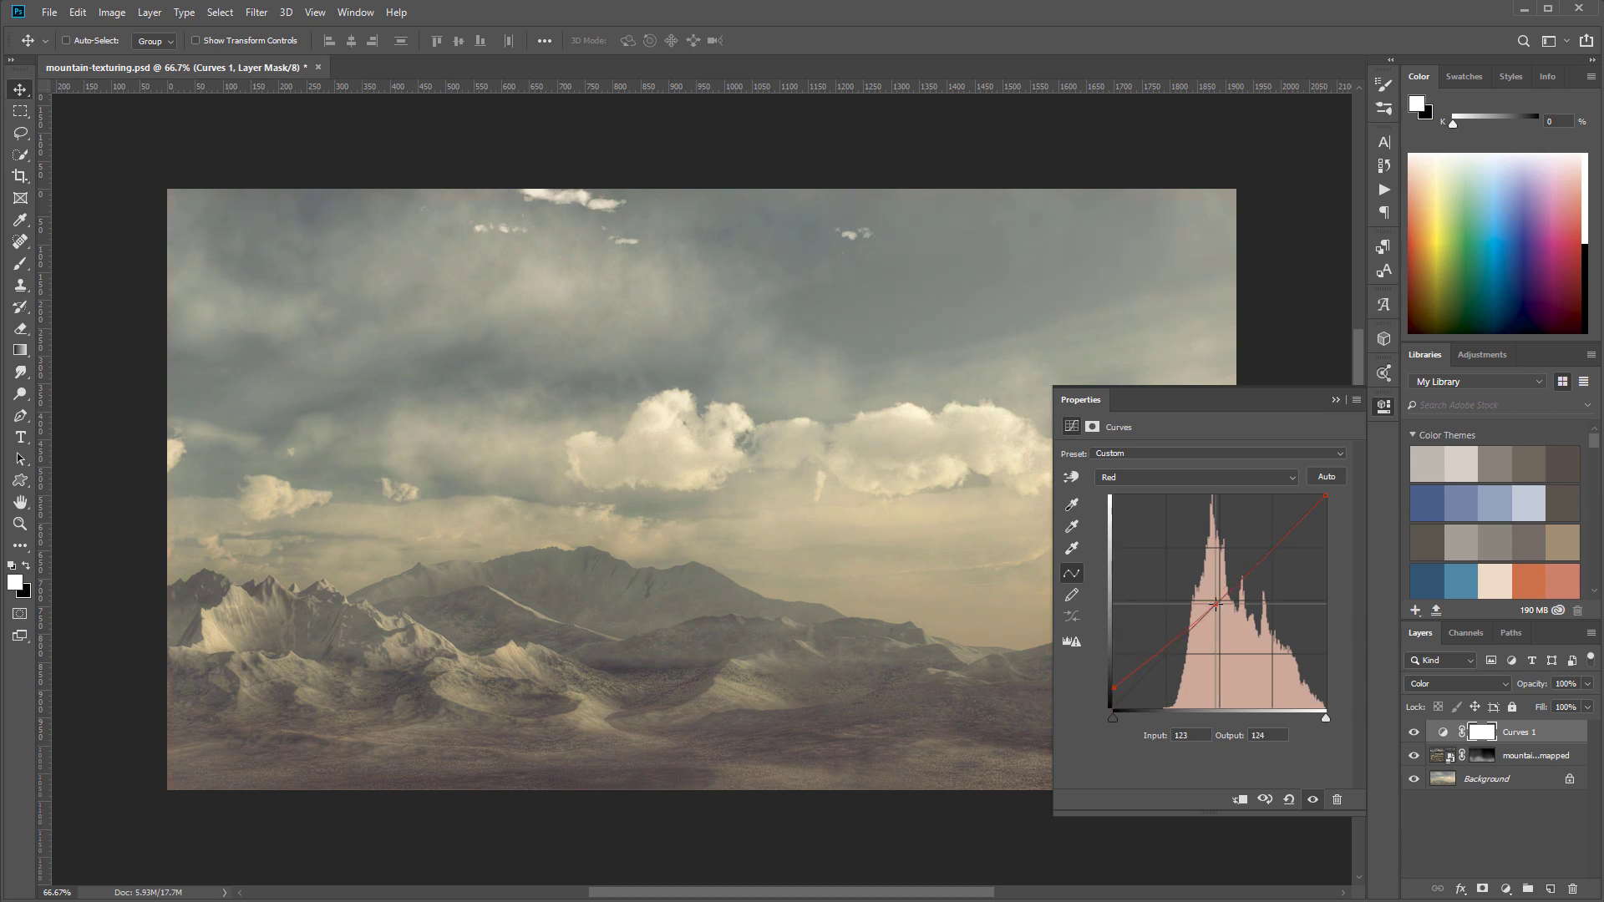
click(1384, 407)
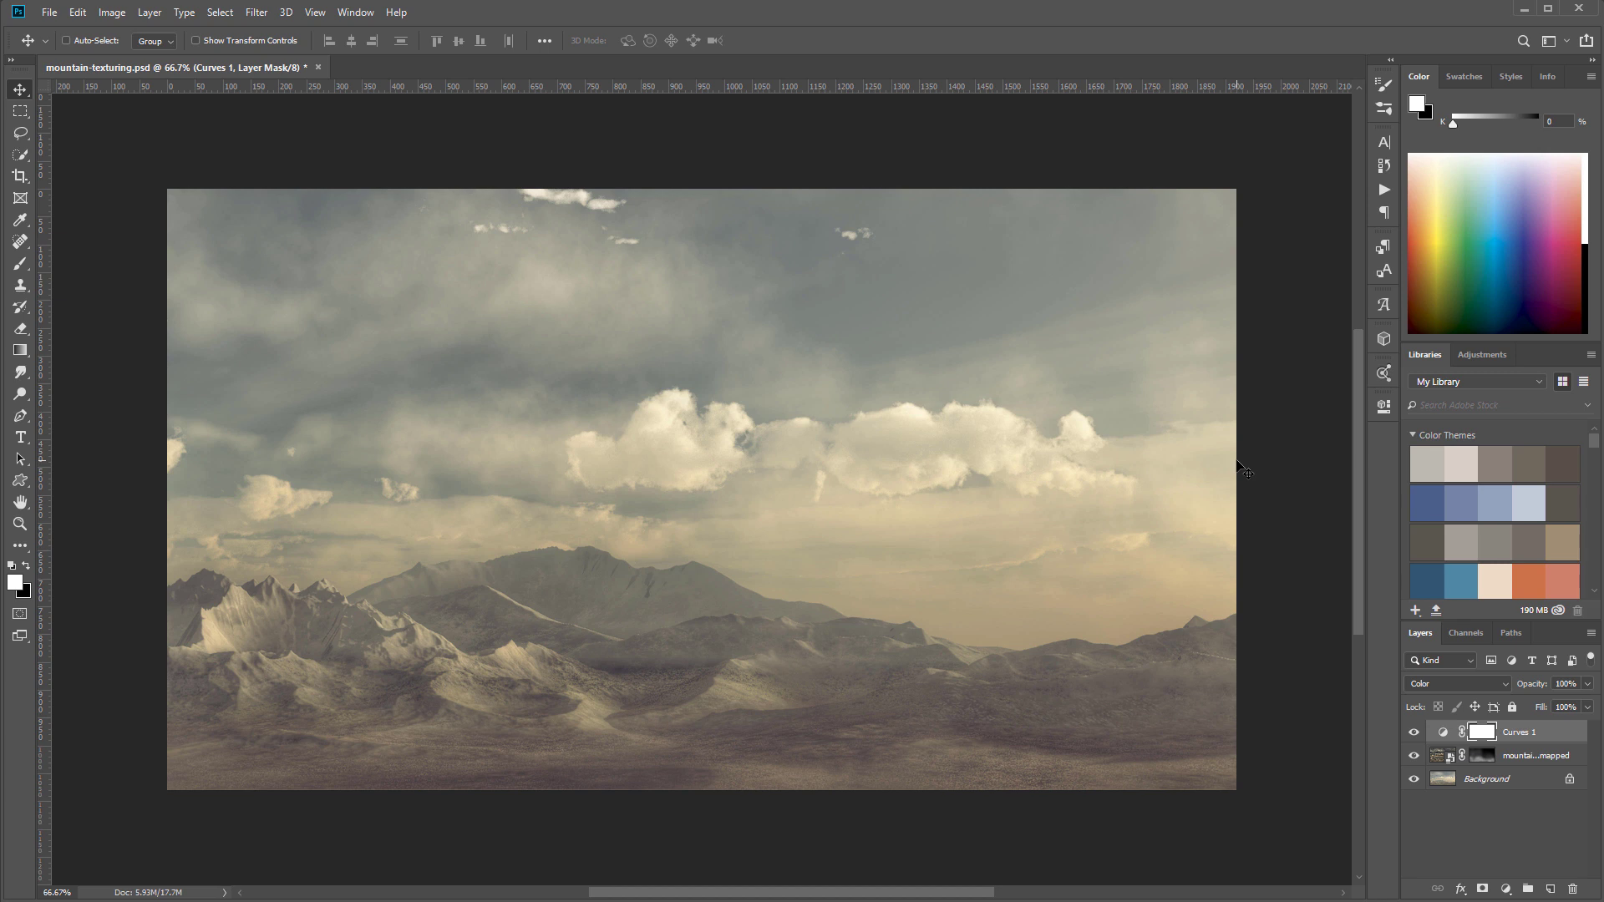